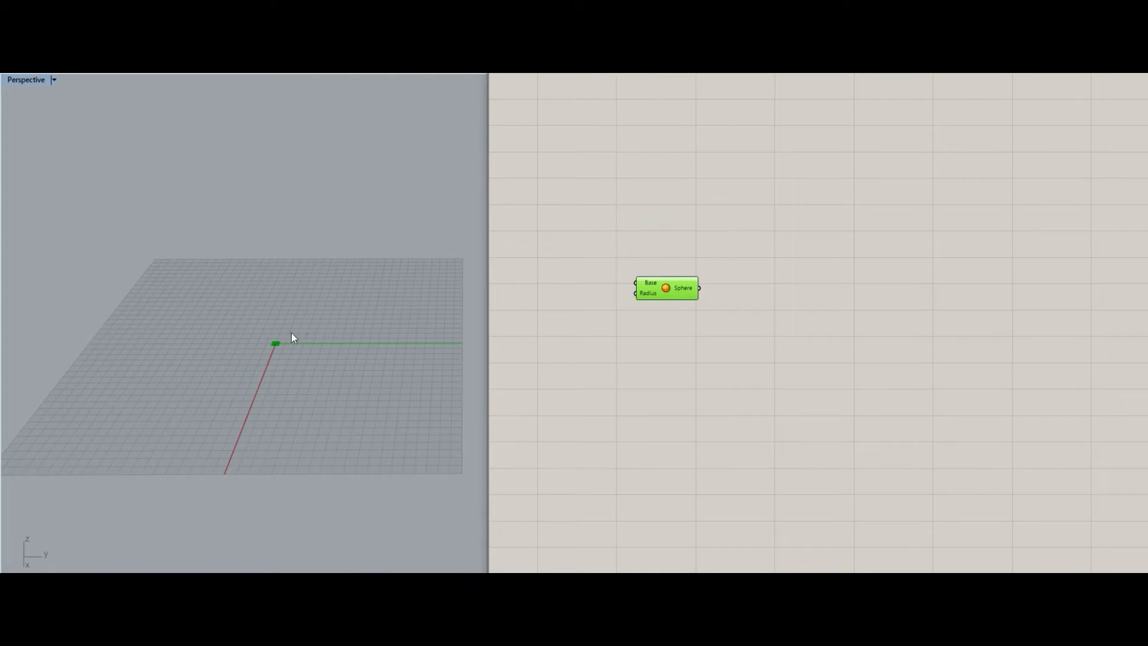
Add a number slider set to 50 and connect it to the Sphere component's Radius input.
scroll(292, 333, up, 5)
drag(676, 290, 824, 294)
scroll(293, 359, up, 4)
double_click(695, 337)
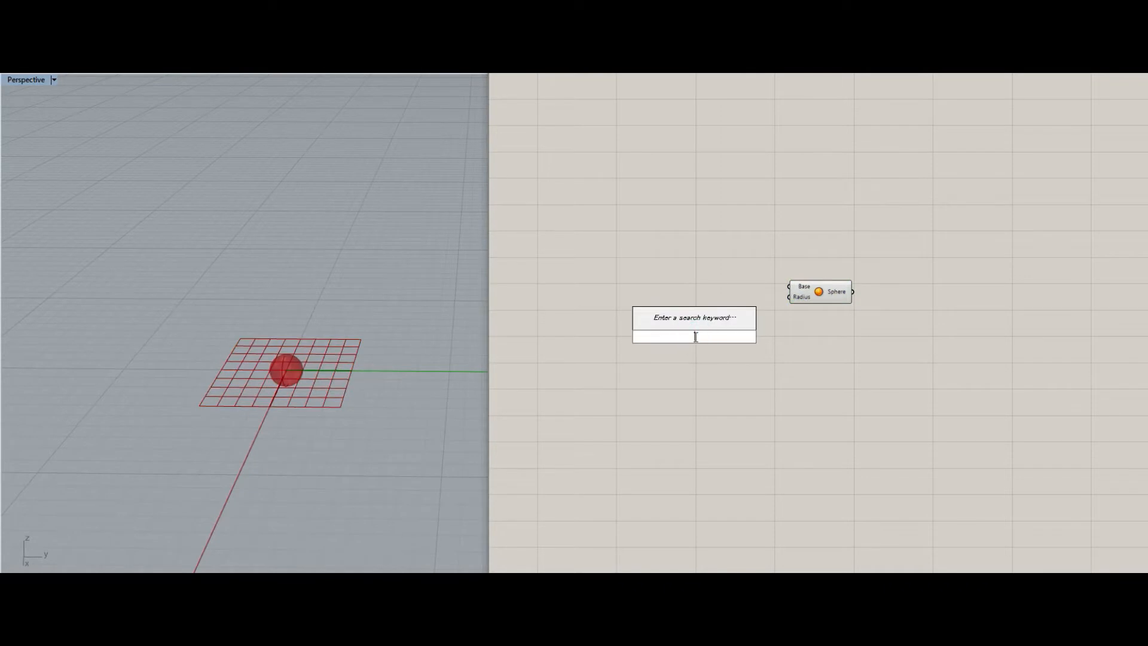
text(50)
key(Return)
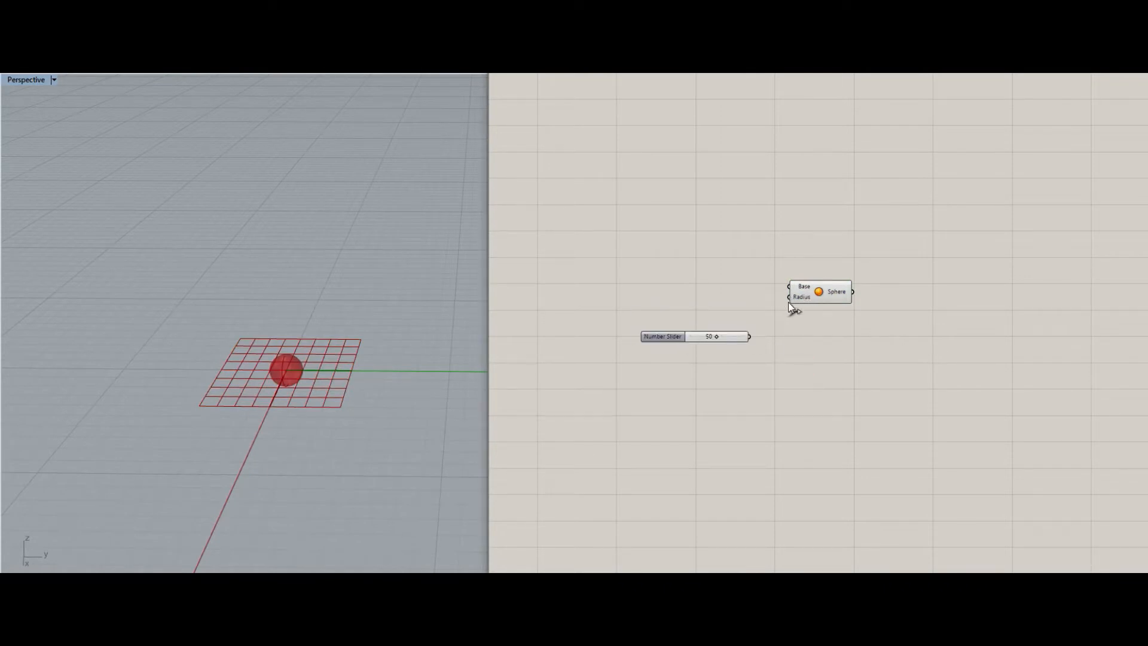
drag(788, 303, 749, 336)
drag(820, 291, 798, 300)
Add an XY Plane component, connect it to the Sphere's Base input, and reposition the three components together on the canvas.
double_click(654, 281)
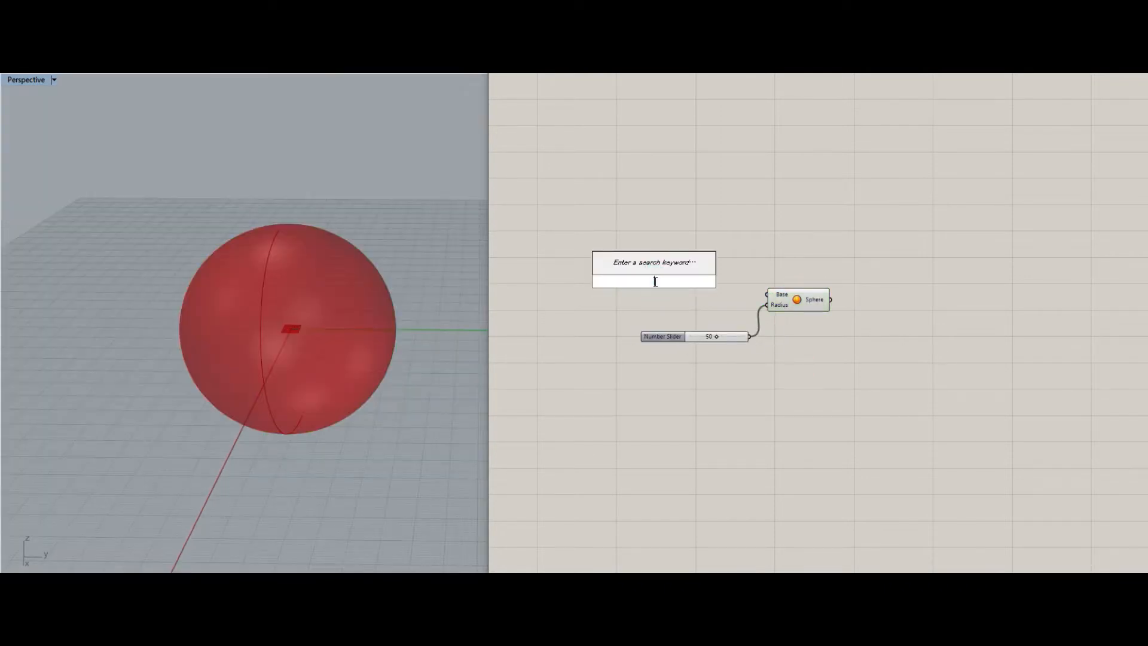
text(xy)
key(Return)
drag(654, 281, 739, 297)
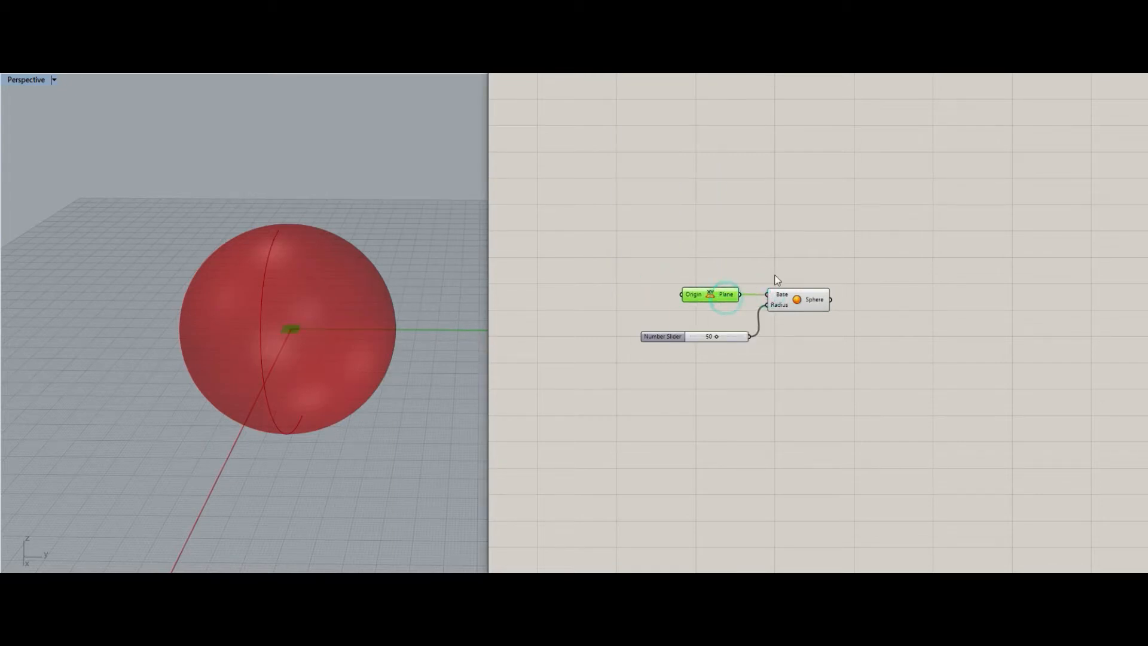
drag(839, 260, 633, 415)
drag(781, 310, 671, 303)
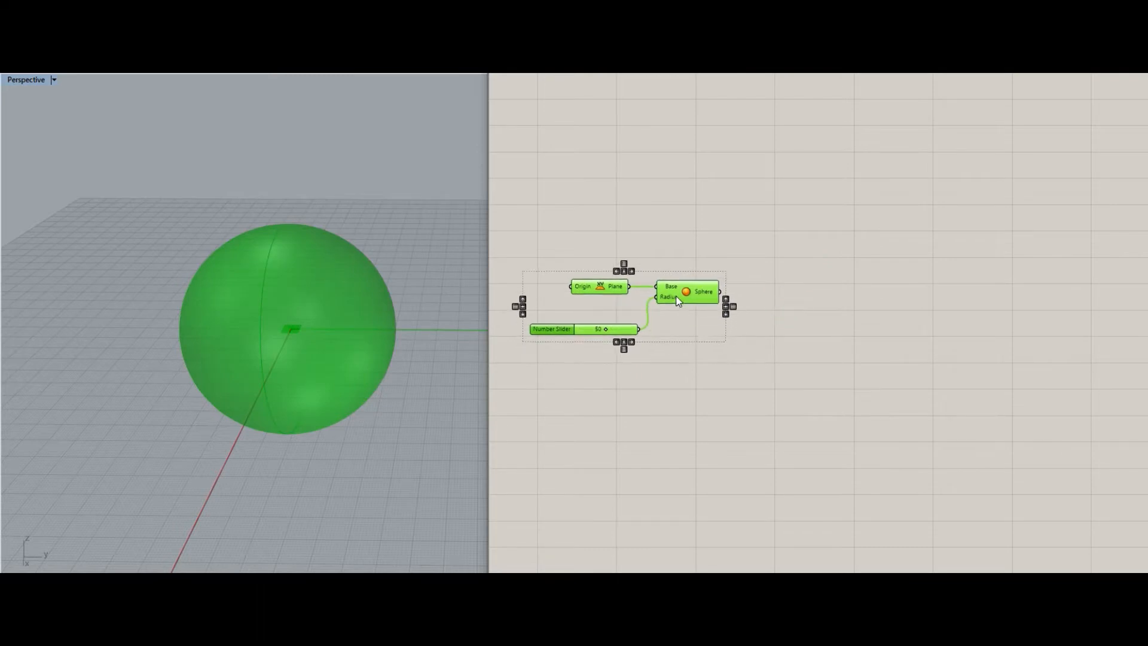
click(835, 289)
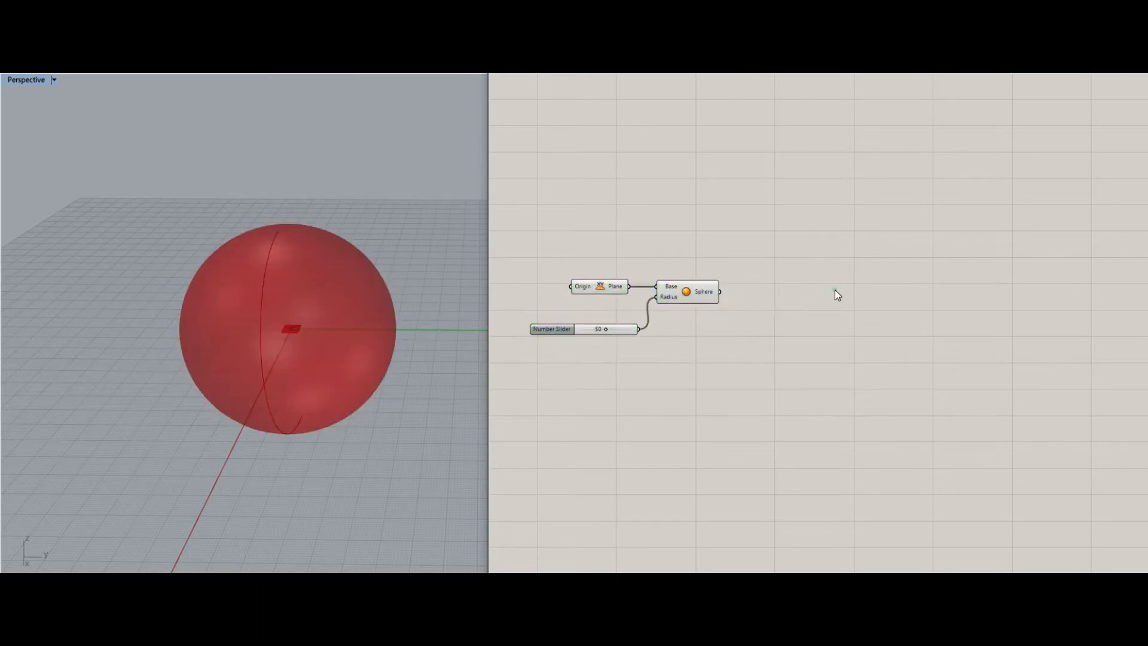
Add a Geometry parameter beside the Sphere component and feed the Sphere output into it.
double_click(795, 295)
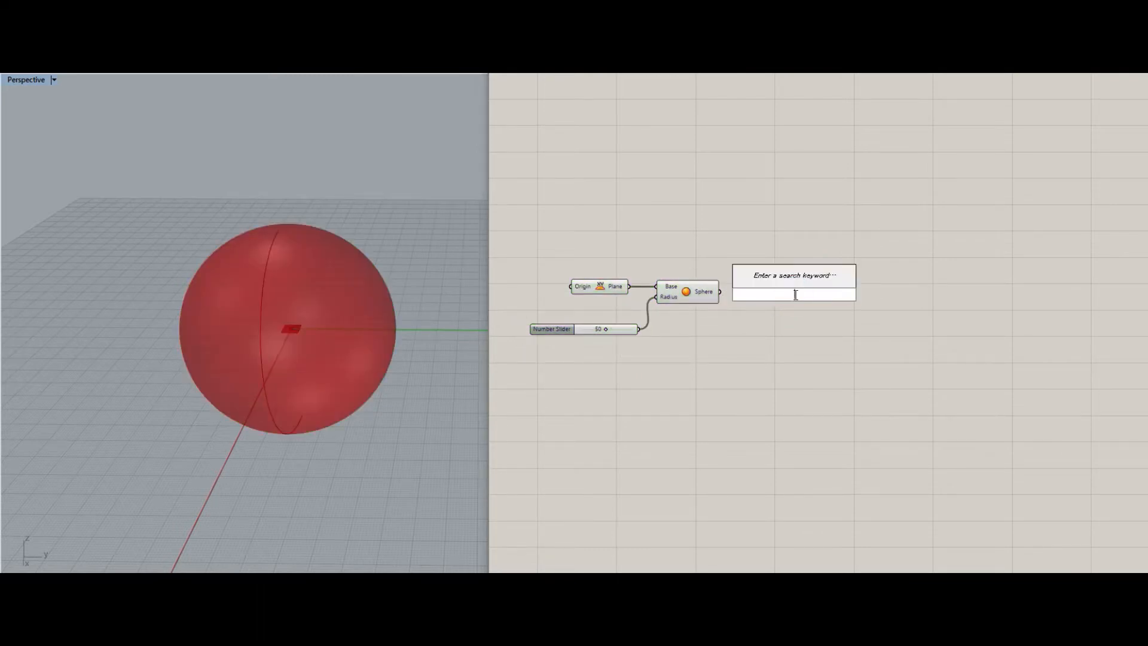
text(geo)
key(Return)
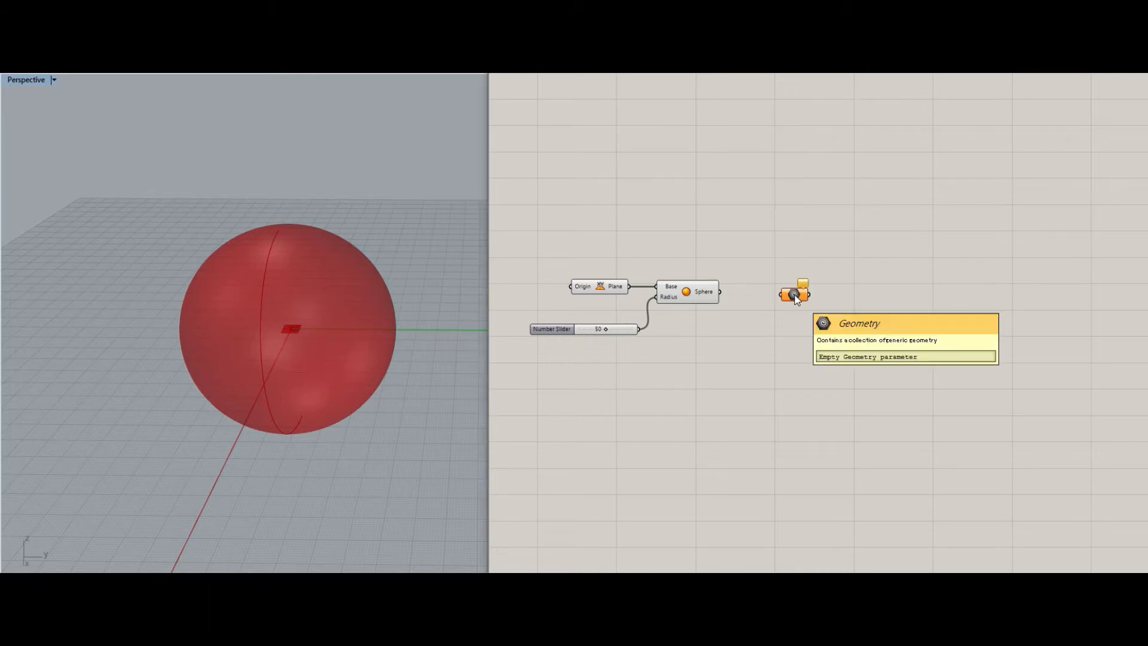
drag(720, 292, 751, 291)
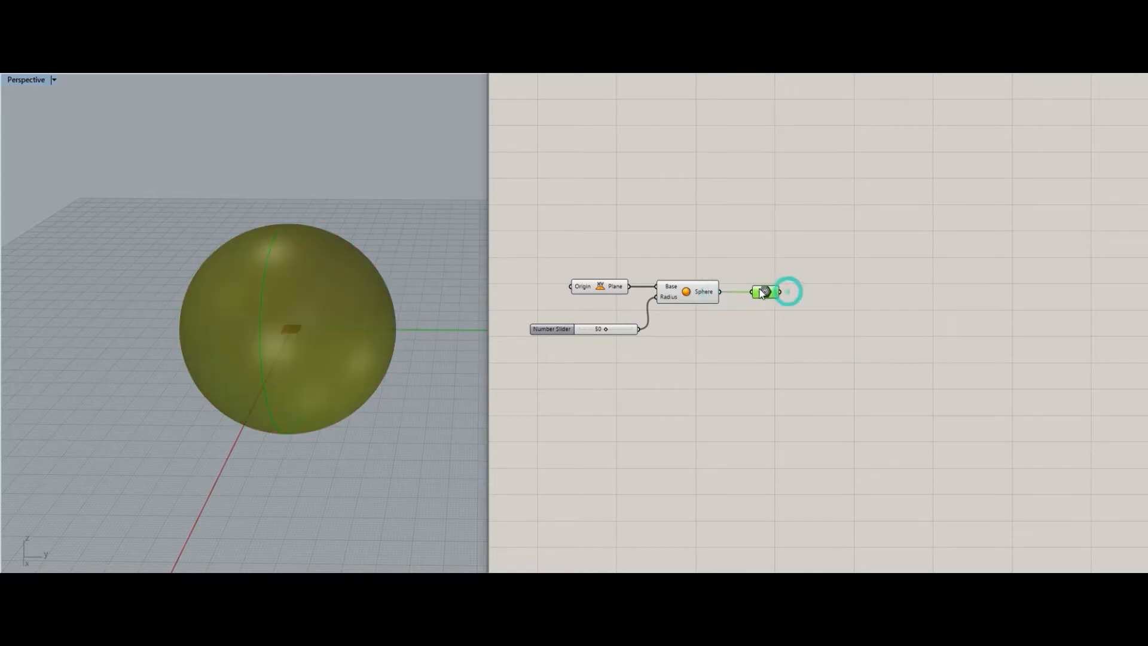
Add a Populate Geometry component and connect the Geometry parameter to its Geometry input.
click(844, 300)
double_click(844, 299)
text(popu)
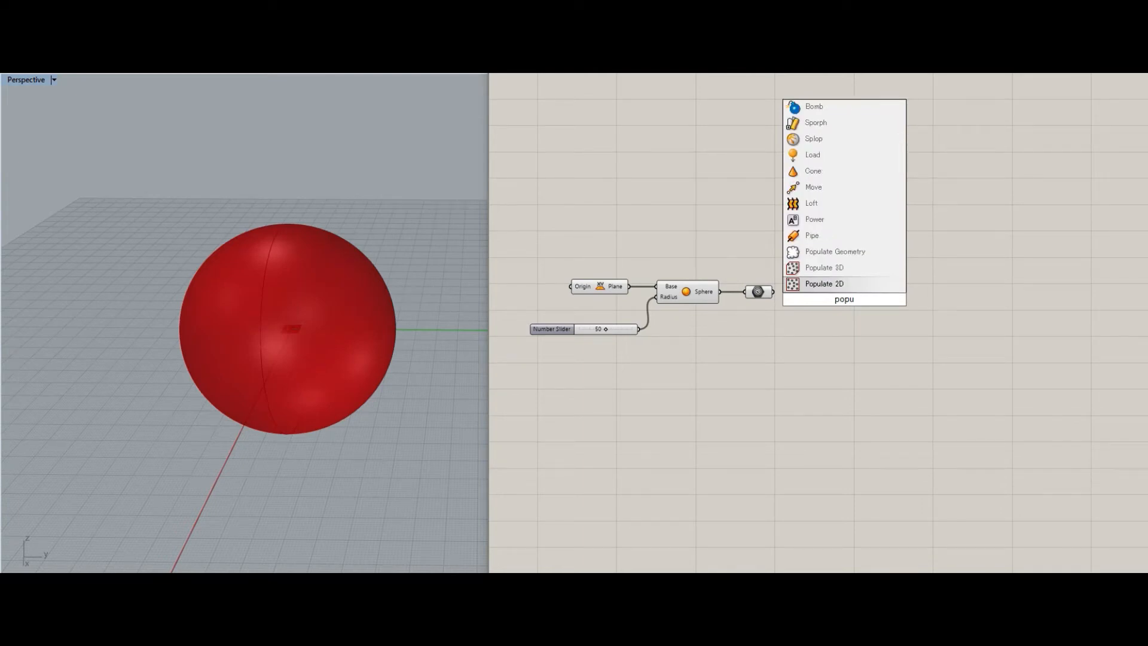
click(837, 251)
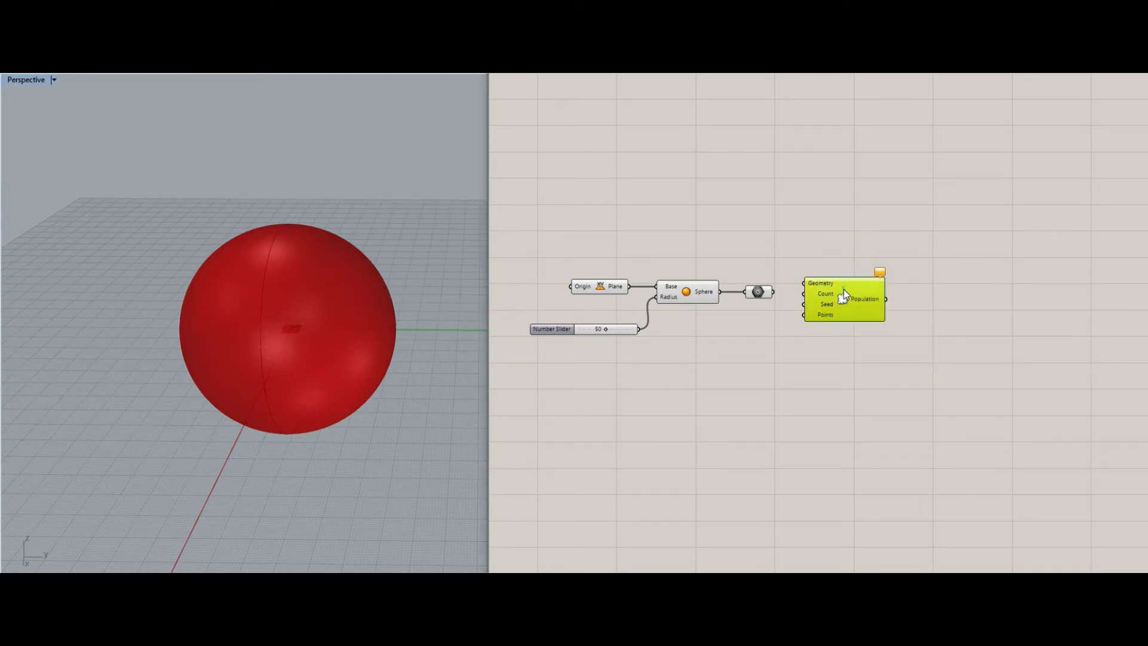
drag(845, 289, 850, 300)
drag(777, 292, 831, 307)
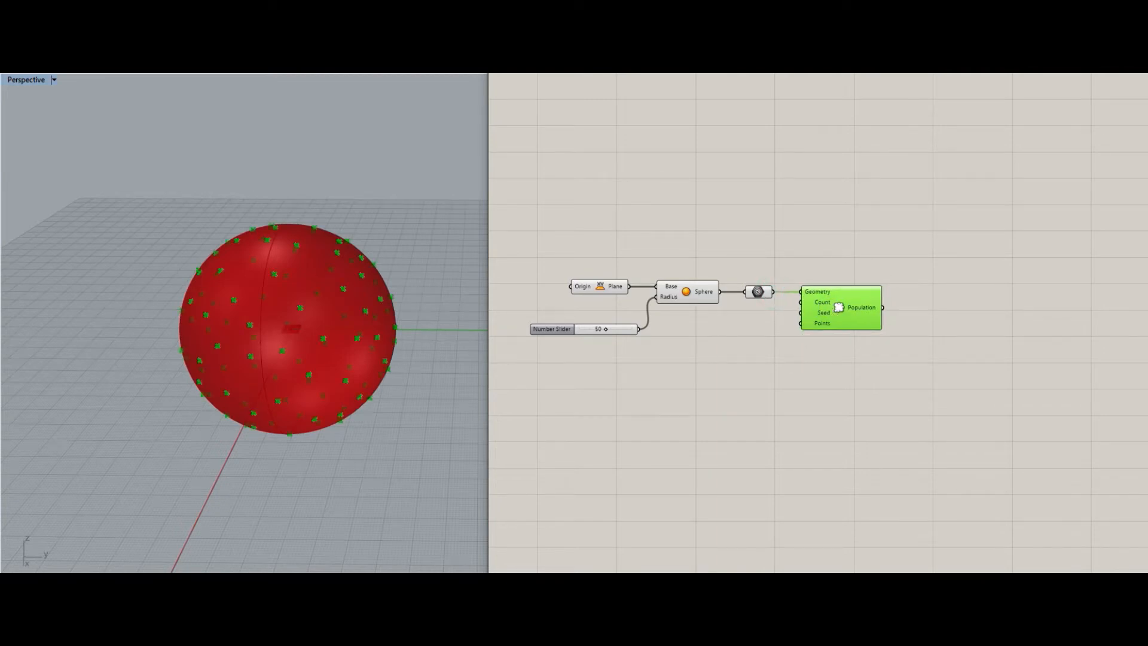
Add a number slider set to 50 and connect it to Populate Geometry's Count input.
double_click(729, 353)
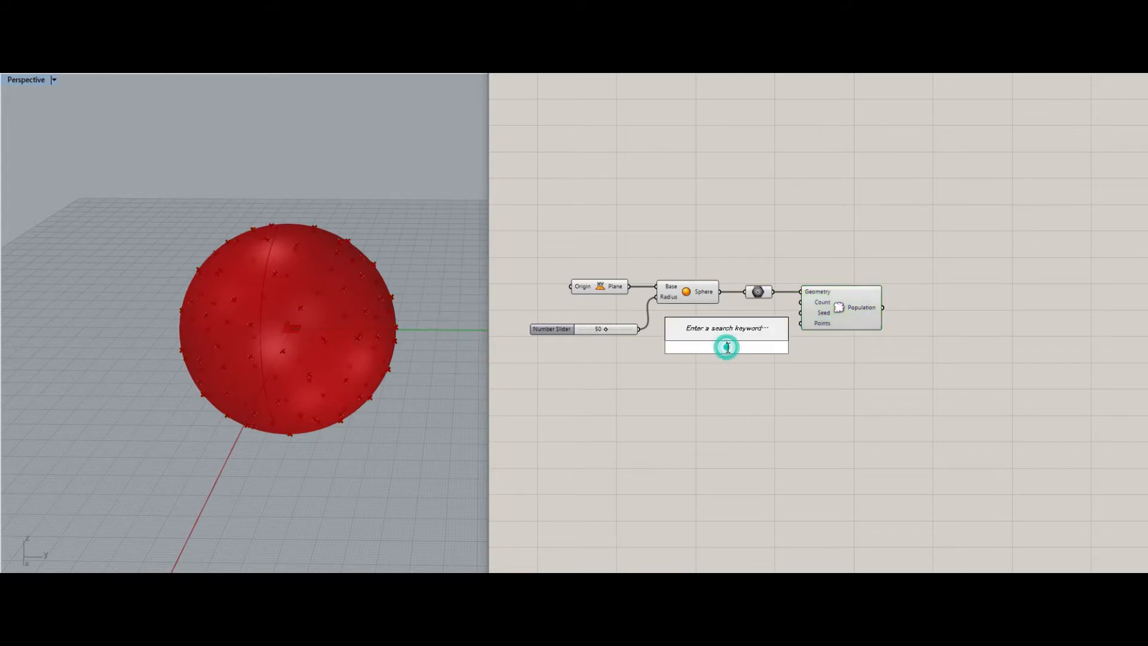
text(50)
key(Return)
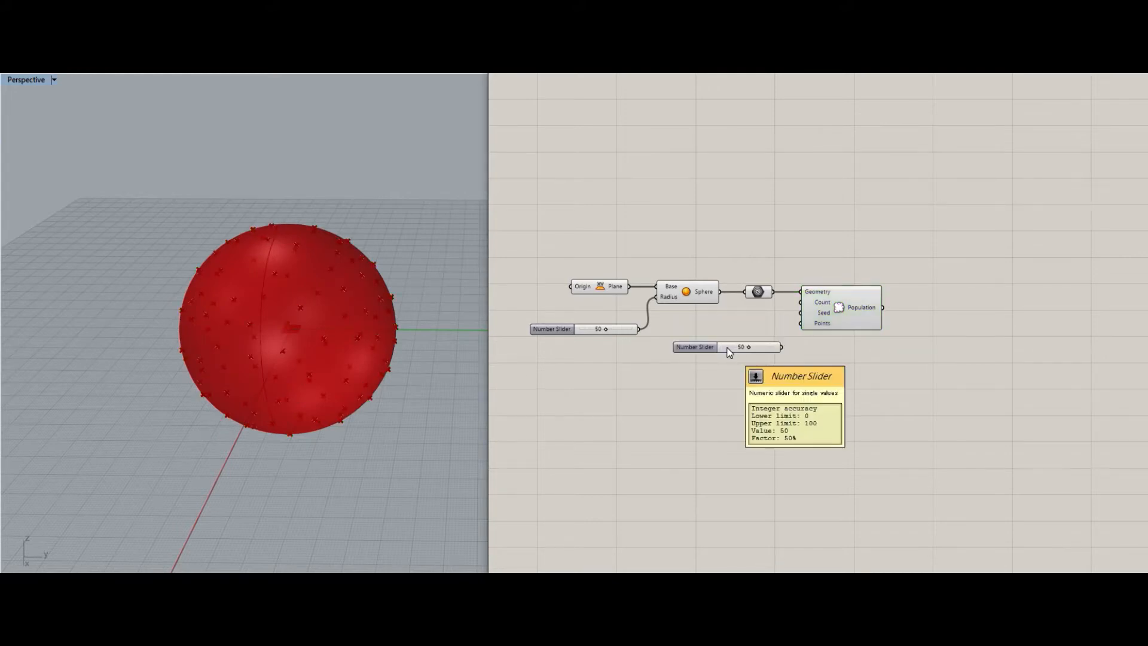
drag(787, 336, 759, 354)
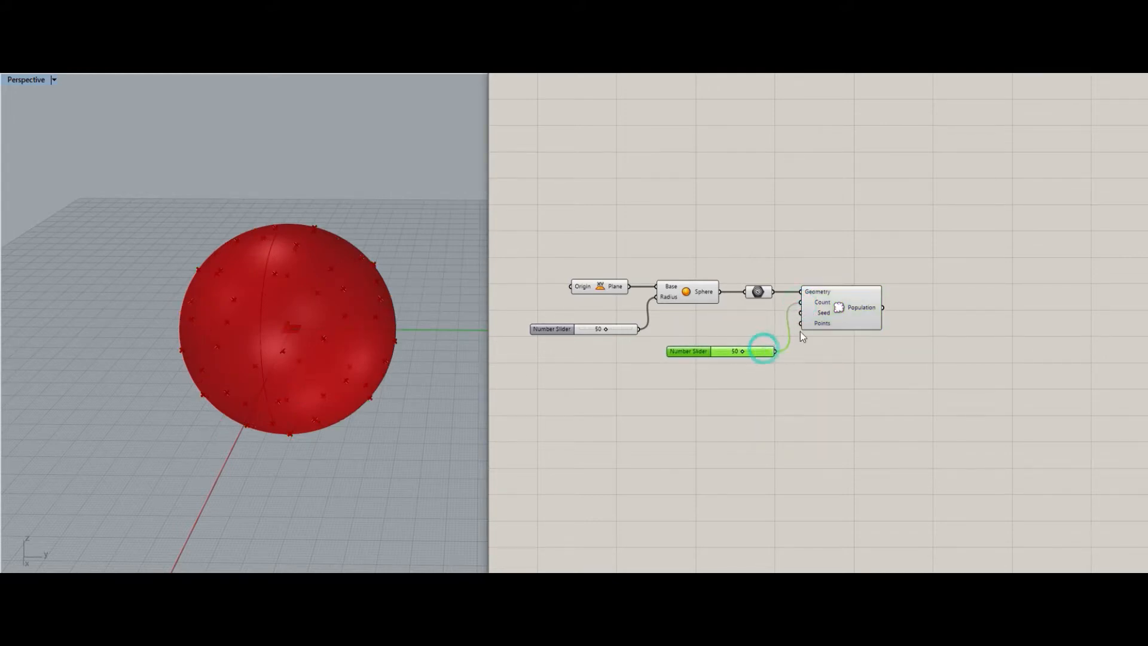
Highlight the Populate Geometry points and examine how they are distributed over the sphere.
click(837, 313)
right_drag(852, 348, 794, 342)
click(488, 462)
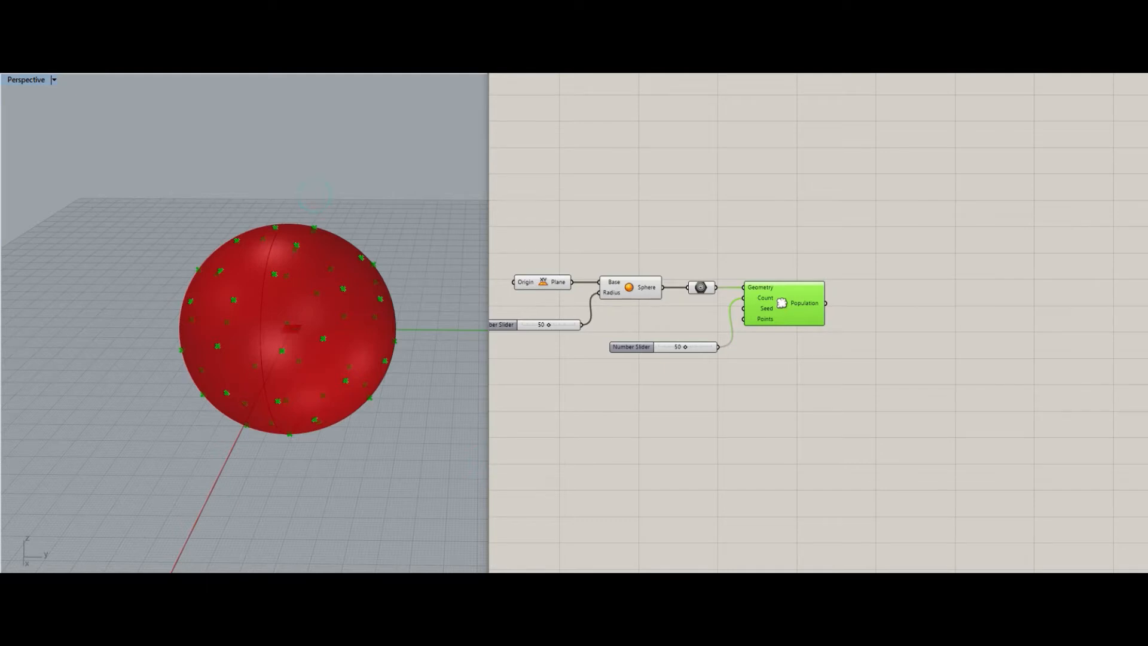
click(296, 293)
click(380, 299)
click(490, 464)
click(238, 308)
Add a Facet Dome component and connect the Population output to its Points input.
double_click(915, 382)
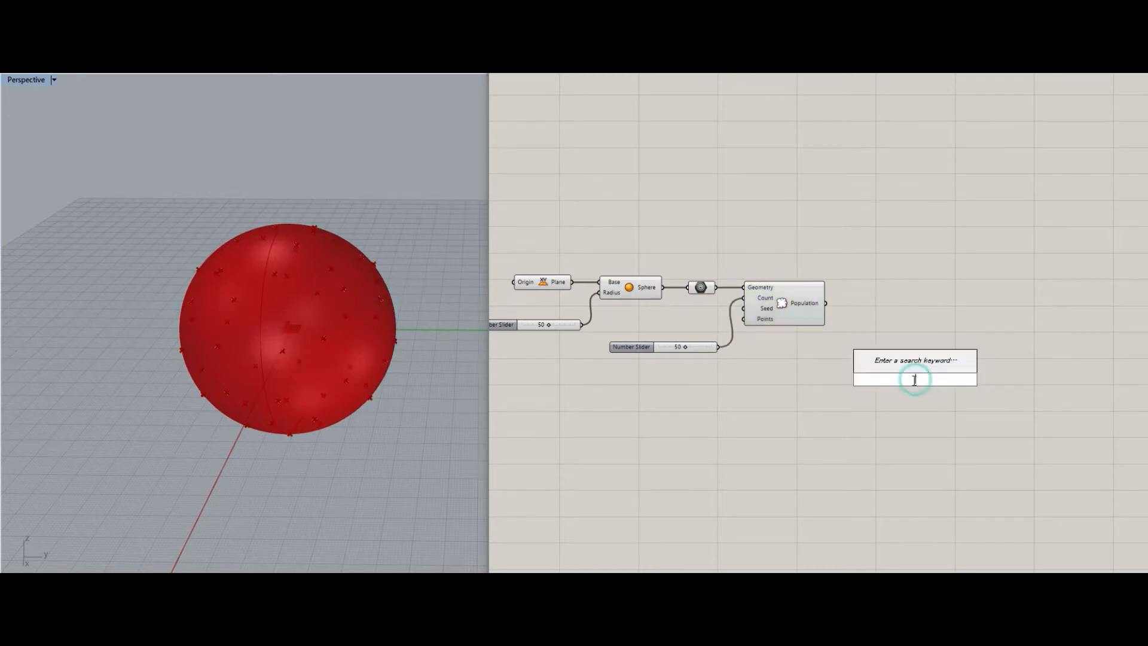
text(facet)
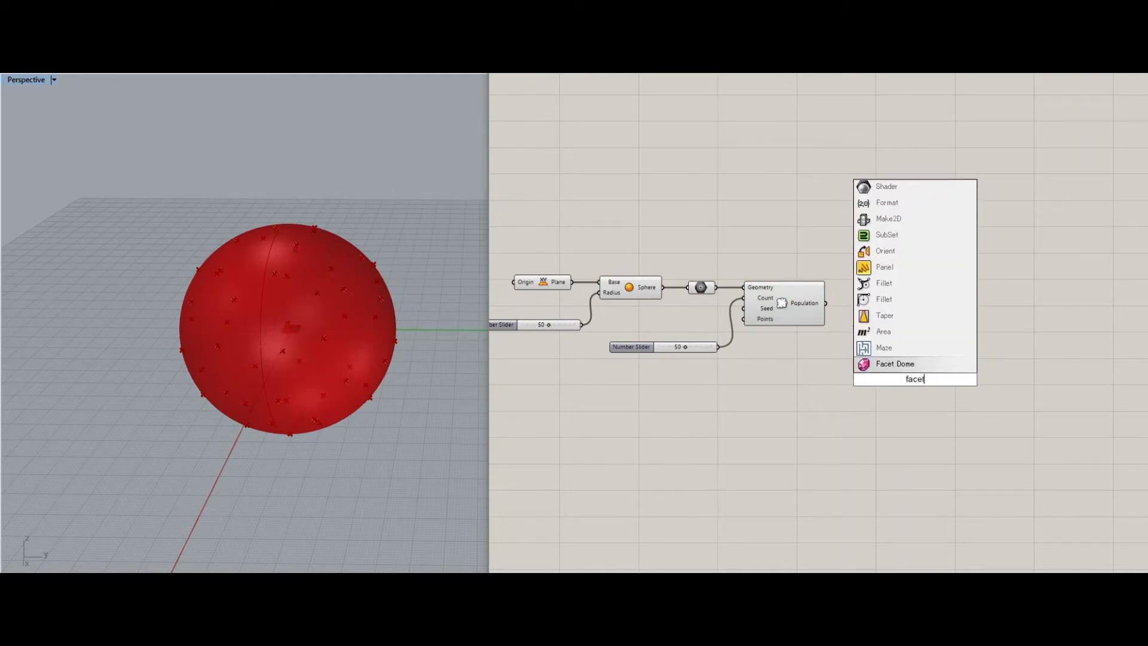
key(Return)
drag(911, 386, 895, 328)
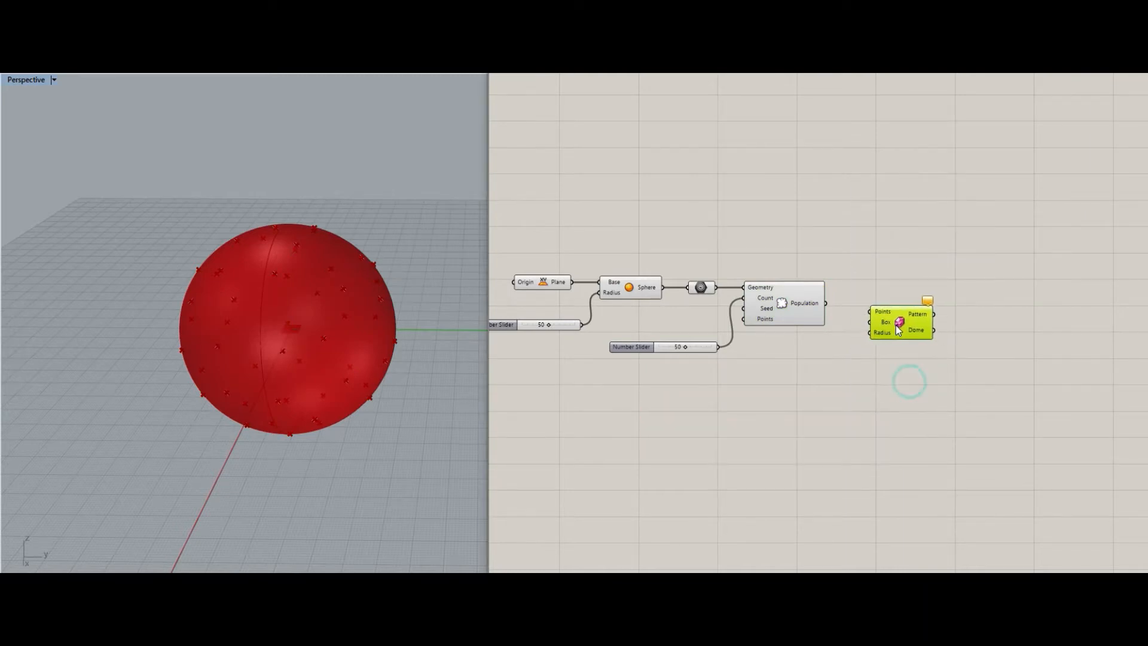
drag(826, 303, 872, 311)
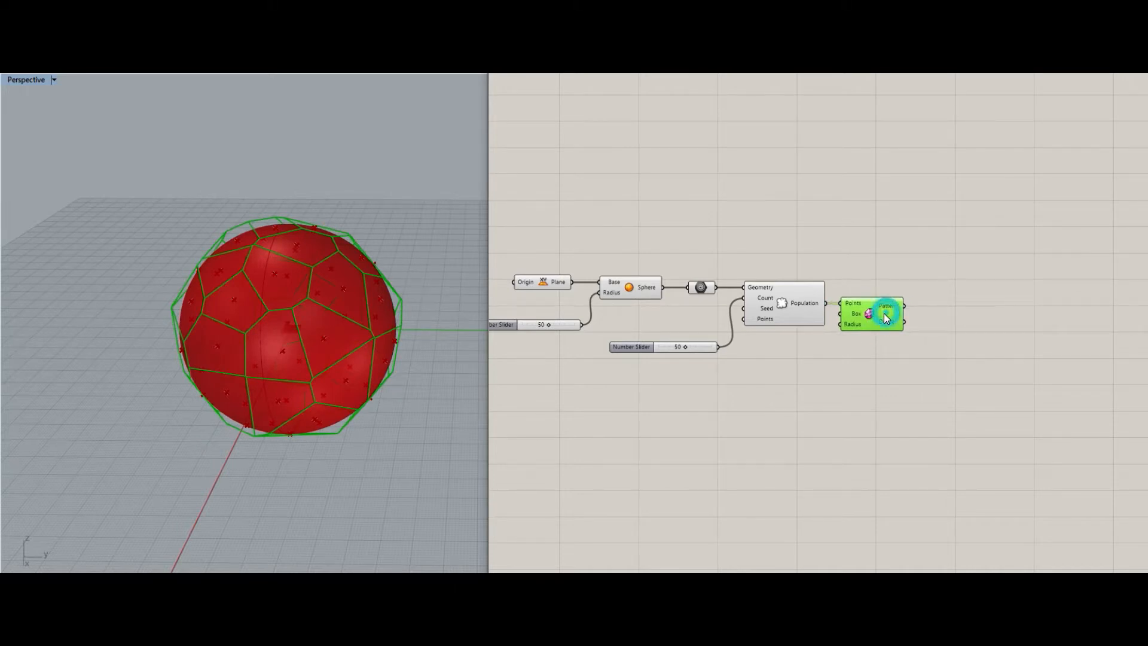
Add a Fillet component for curves and connect Facet Dome's Pattern output to its Curve input.
scroll(868, 357, up, 1)
right_drag(868, 357, 682, 390)
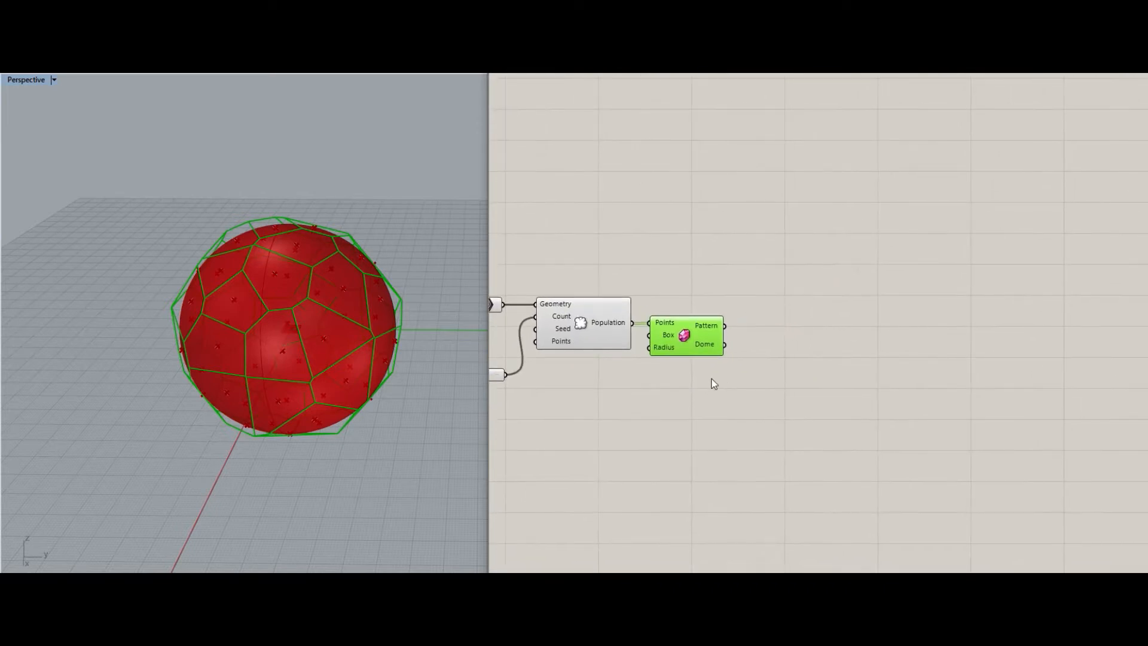
scroll(763, 341, up, 2)
double_click(867, 330)
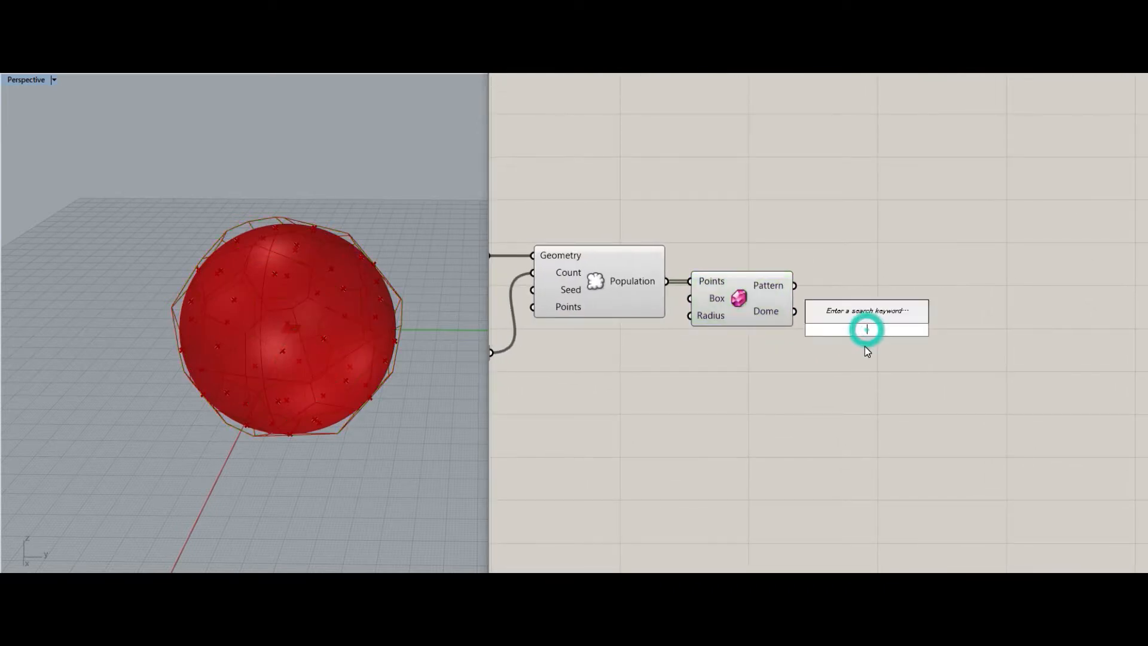
text(fillet)
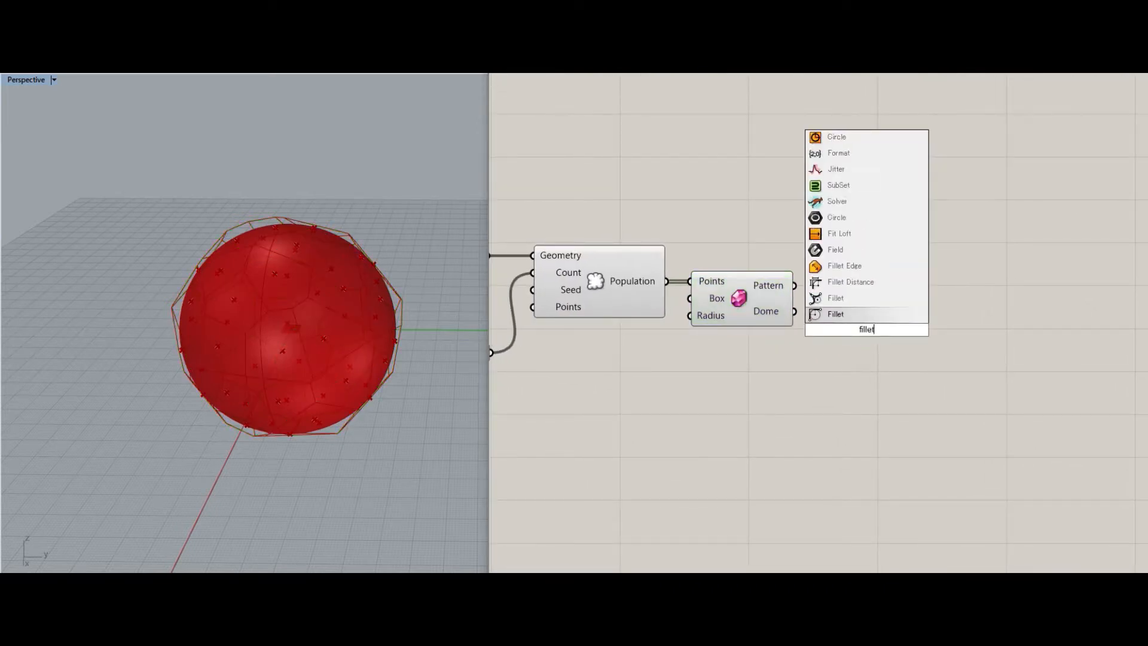
key(Return)
drag(795, 285, 875, 321)
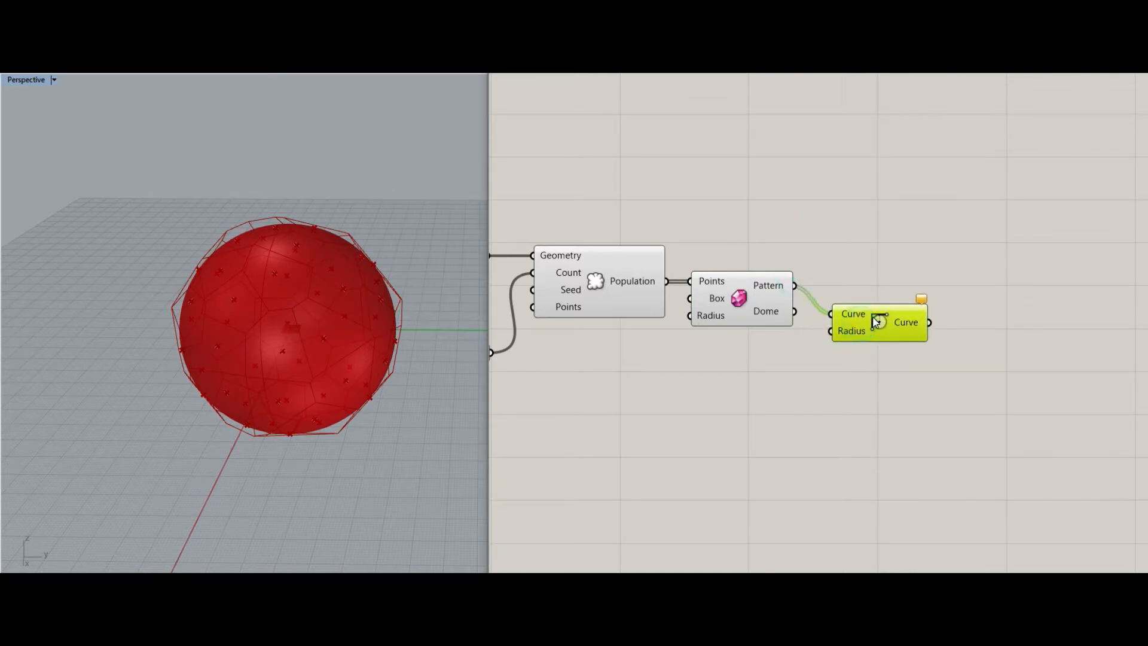
Add a number slider set to 10, connect it to Fillet's Radius input, and tidy the positions of both components.
double_click(791, 388)
text(10)
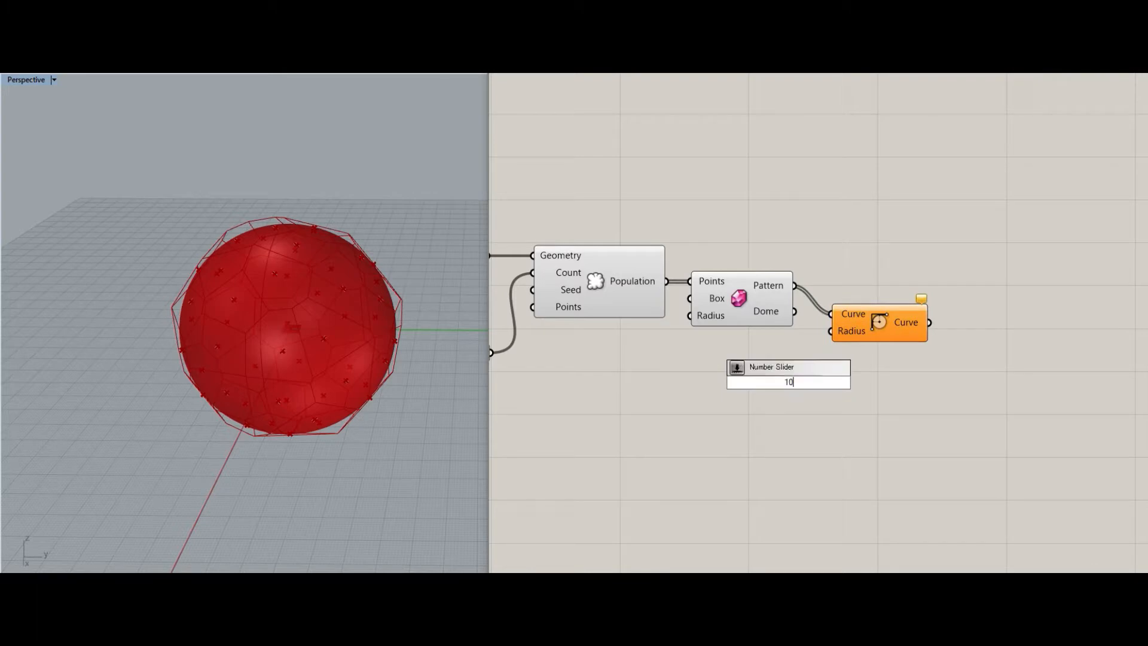
key(Return)
drag(830, 331, 807, 380)
click(877, 328)
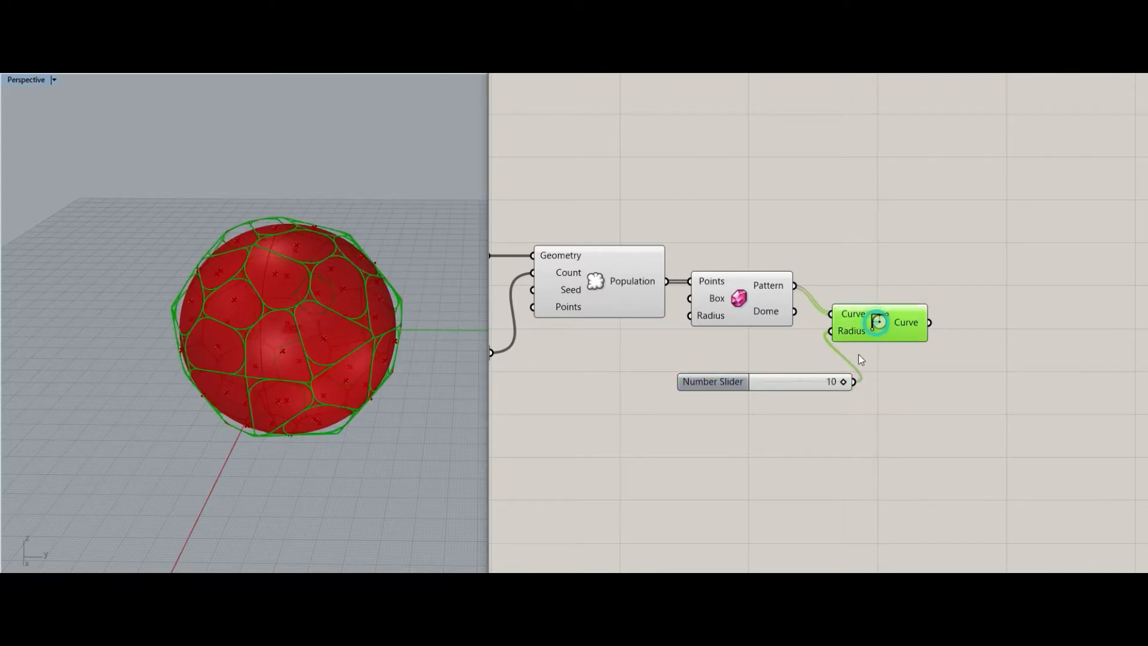
drag(843, 382, 782, 377)
drag(893, 318, 886, 316)
click(919, 343)
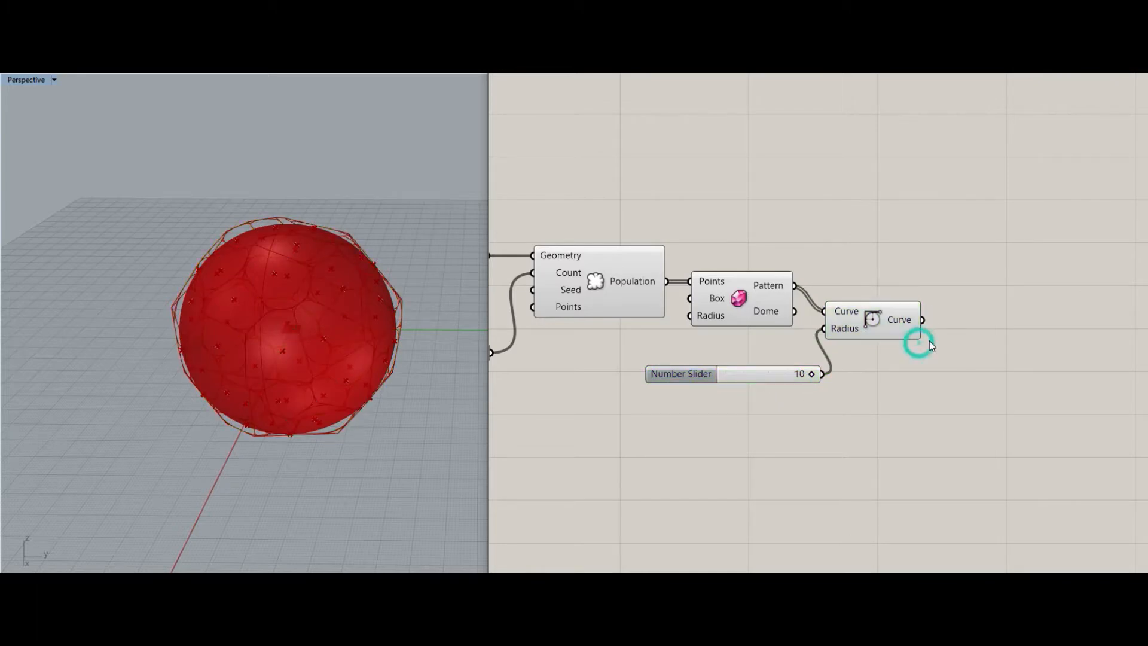
Add a second Geometry parameter and connect the Fillet component's Curve output to it.
right_drag(922, 341, 679, 357)
double_click(760, 292)
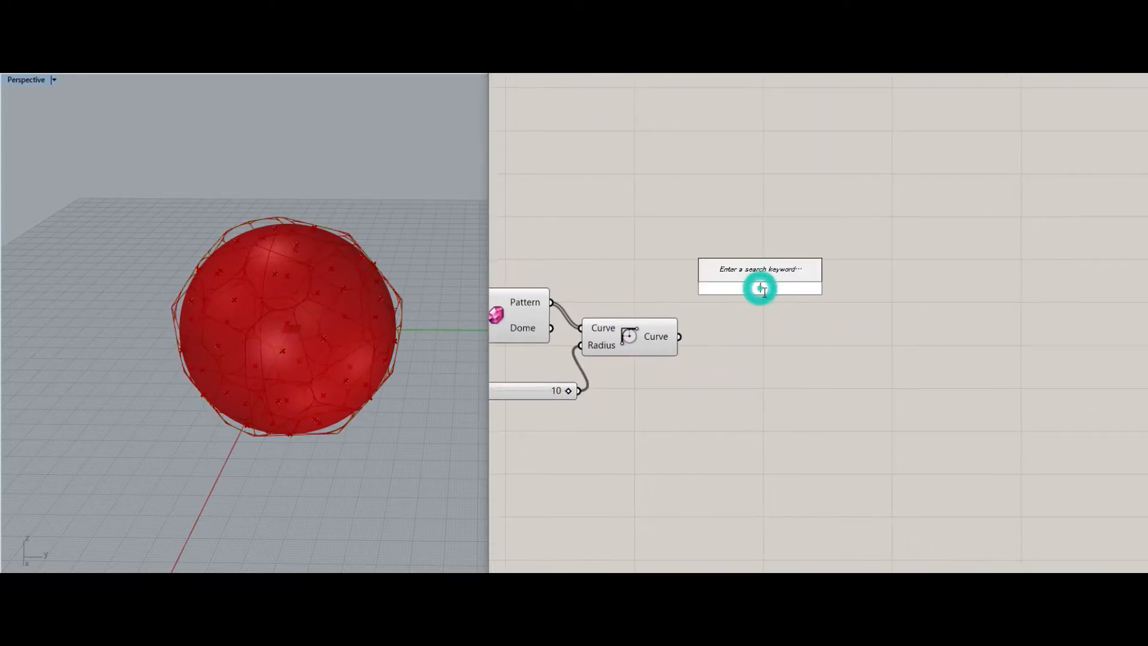
text(geo)
key(Return)
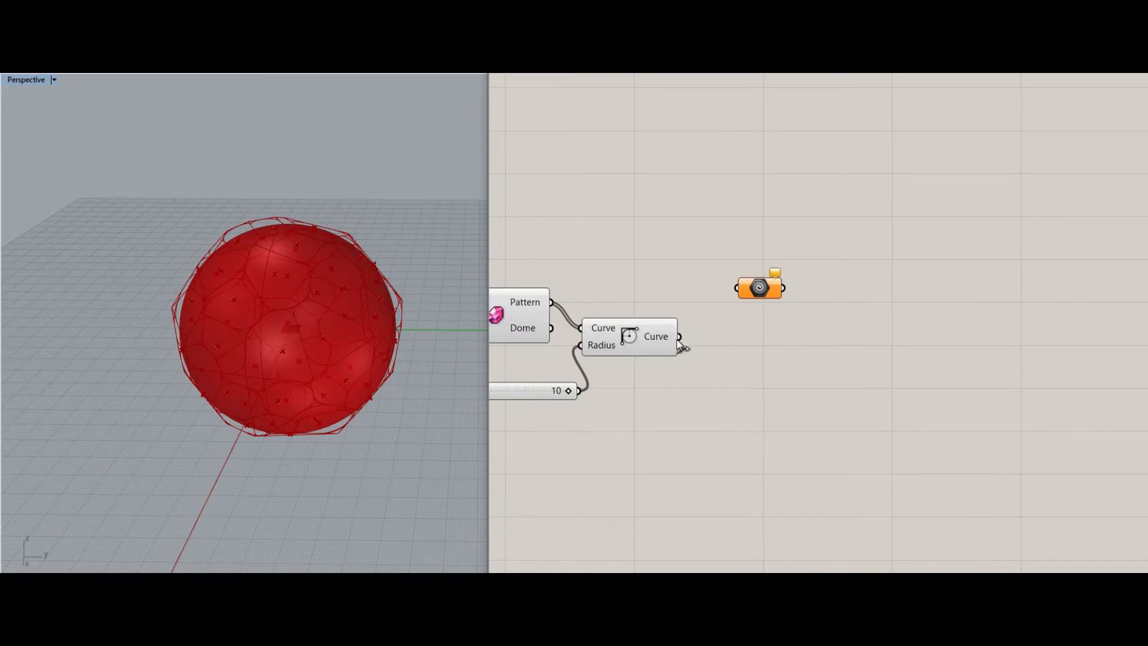
drag(737, 293, 751, 283)
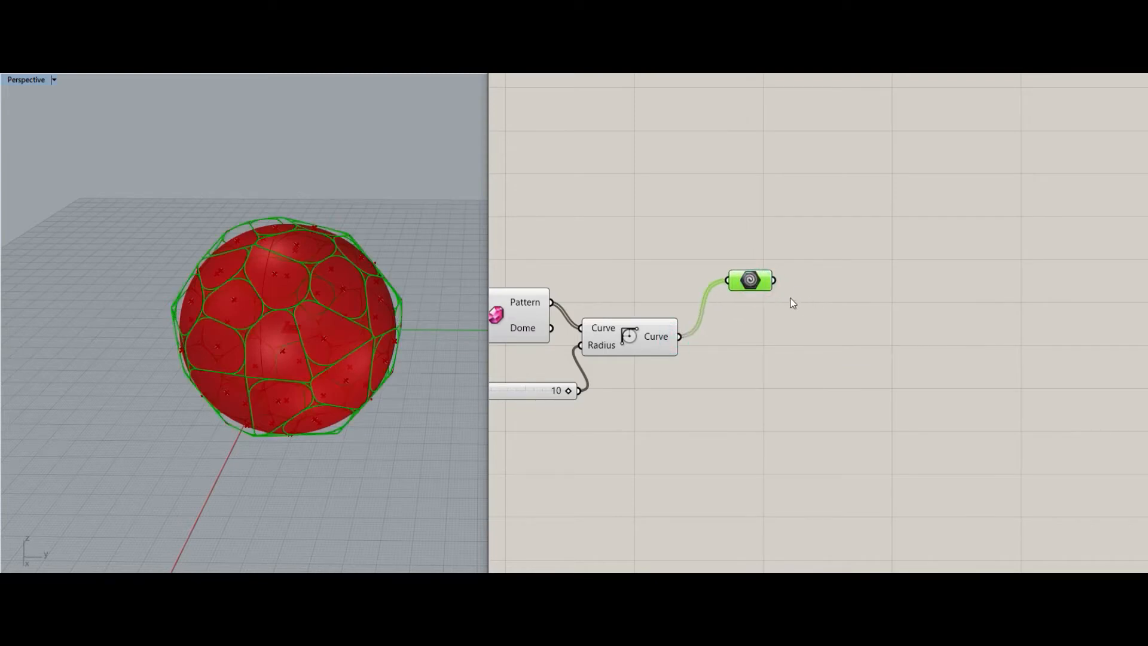
right_drag(793, 303, 713, 309)
double_click(745, 349)
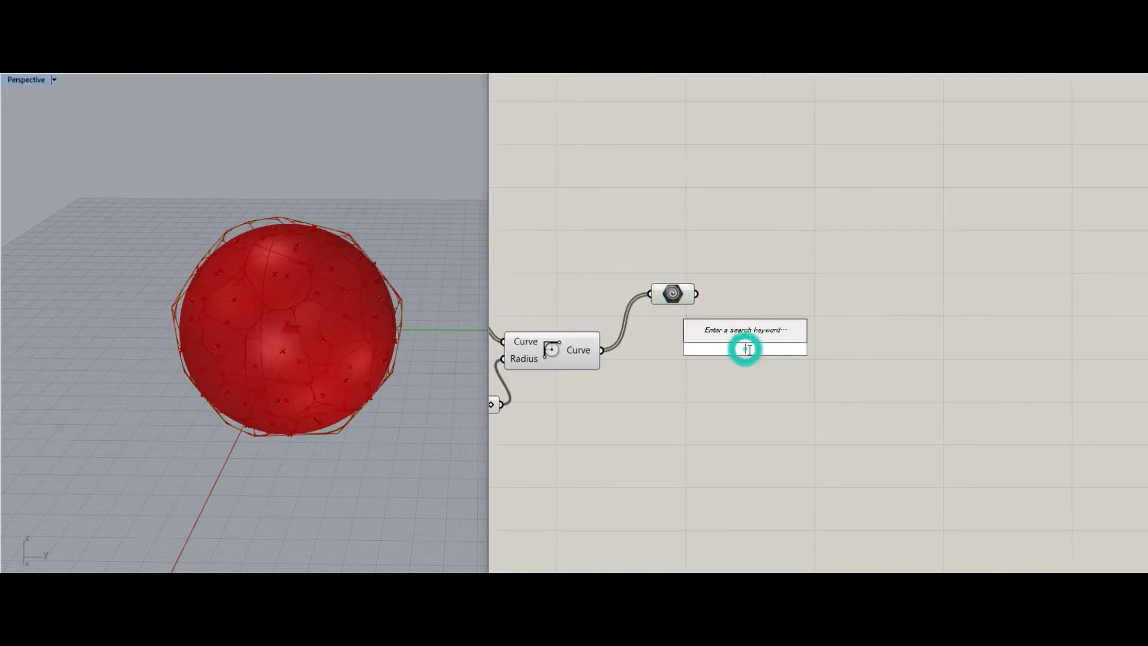
text(fillet)
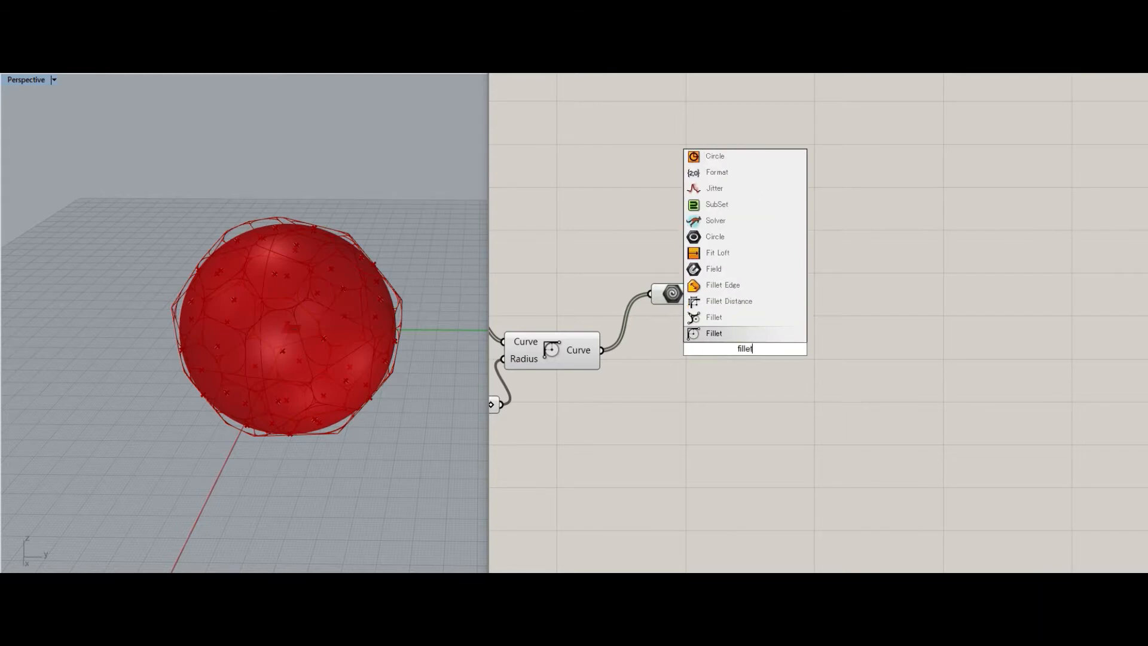
key(BackSpace)
key(BackSpace)
key(BackSpace)
key(BackSpace)
key(BackSpace)
key(BackSpace)
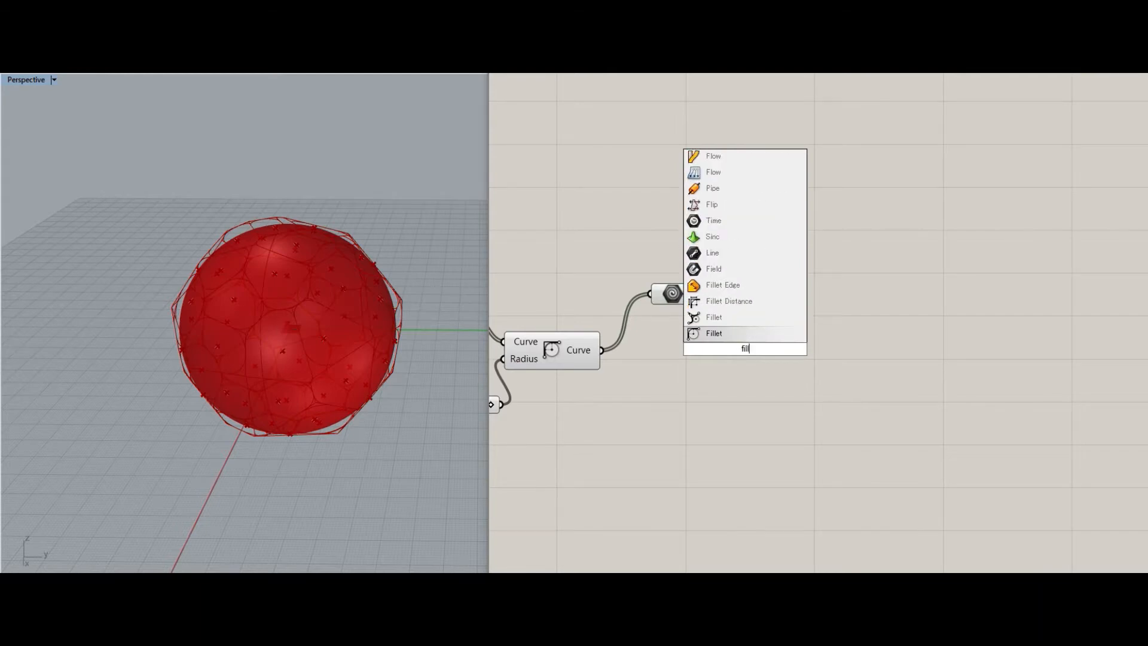
click(774, 419)
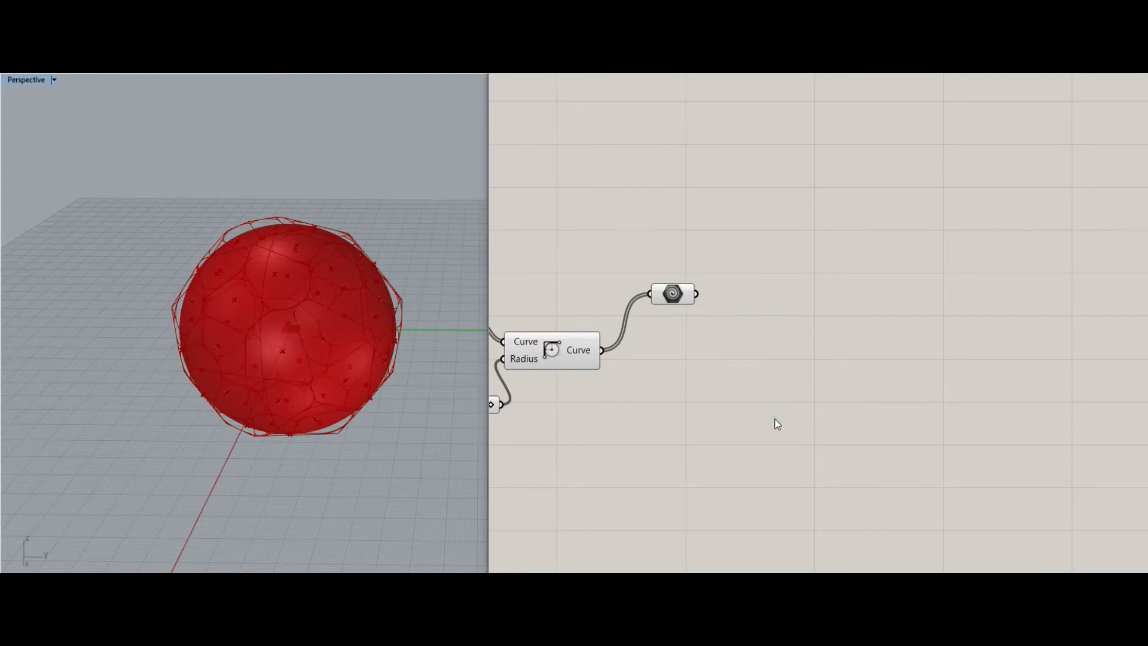
Add an Offset Curve component and connect the Geometry parameter holding the filleted curves to its Curve input.
double_click(757, 348)
text(off)
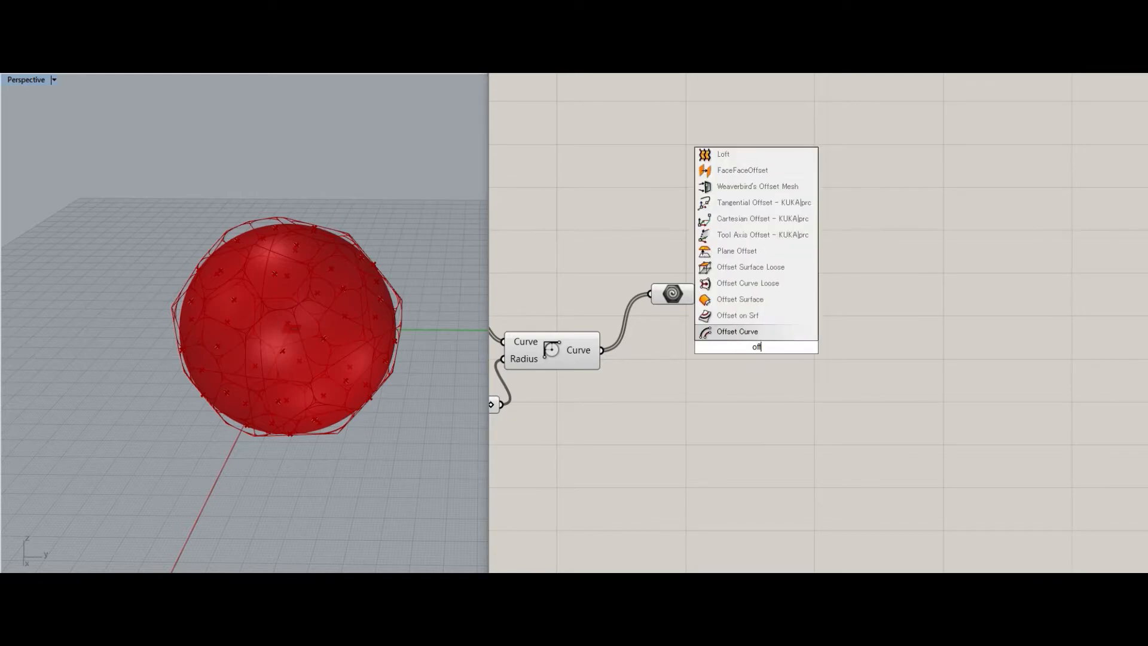
click(765, 333)
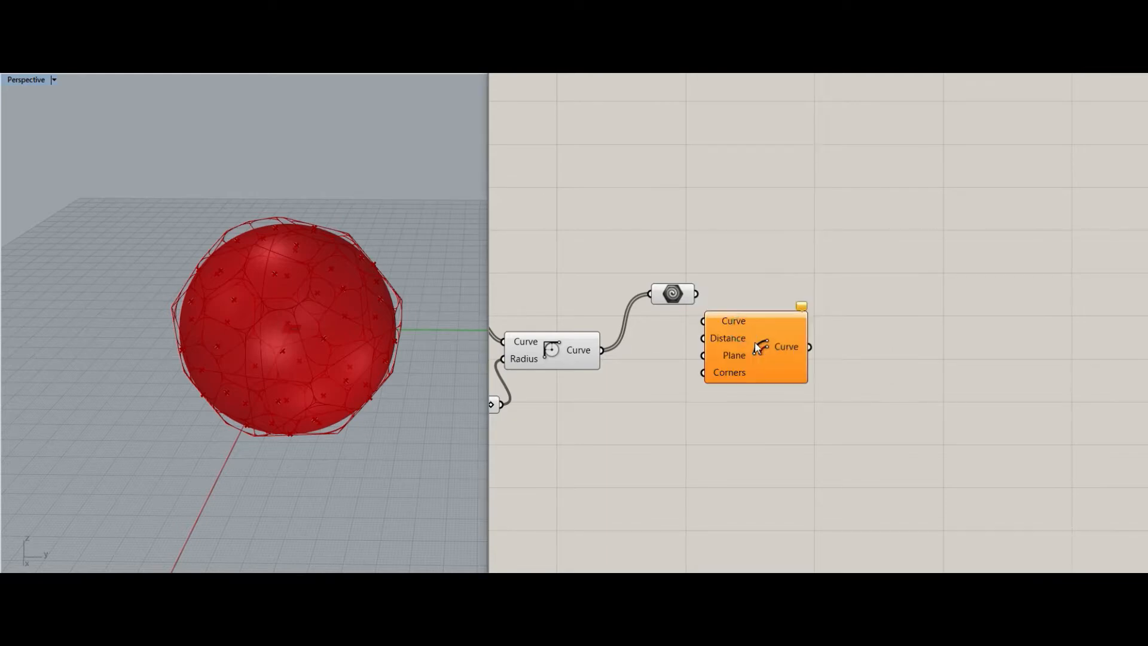
drag(754, 342, 798, 352)
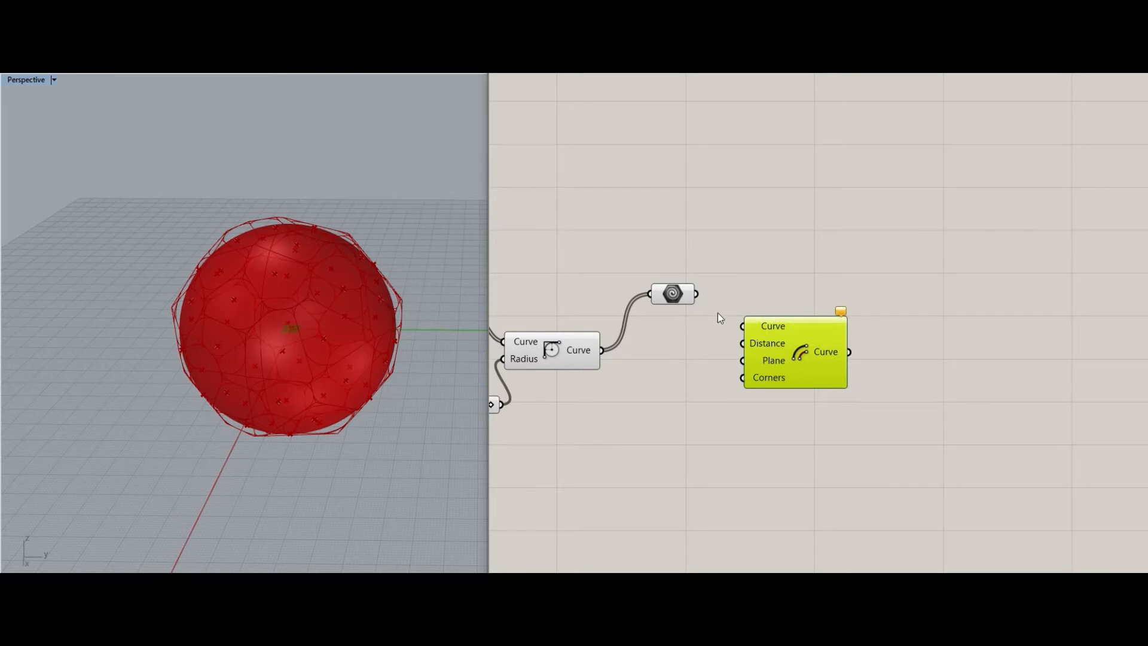
drag(697, 295, 803, 356)
right_drag(406, 394, 340, 383)
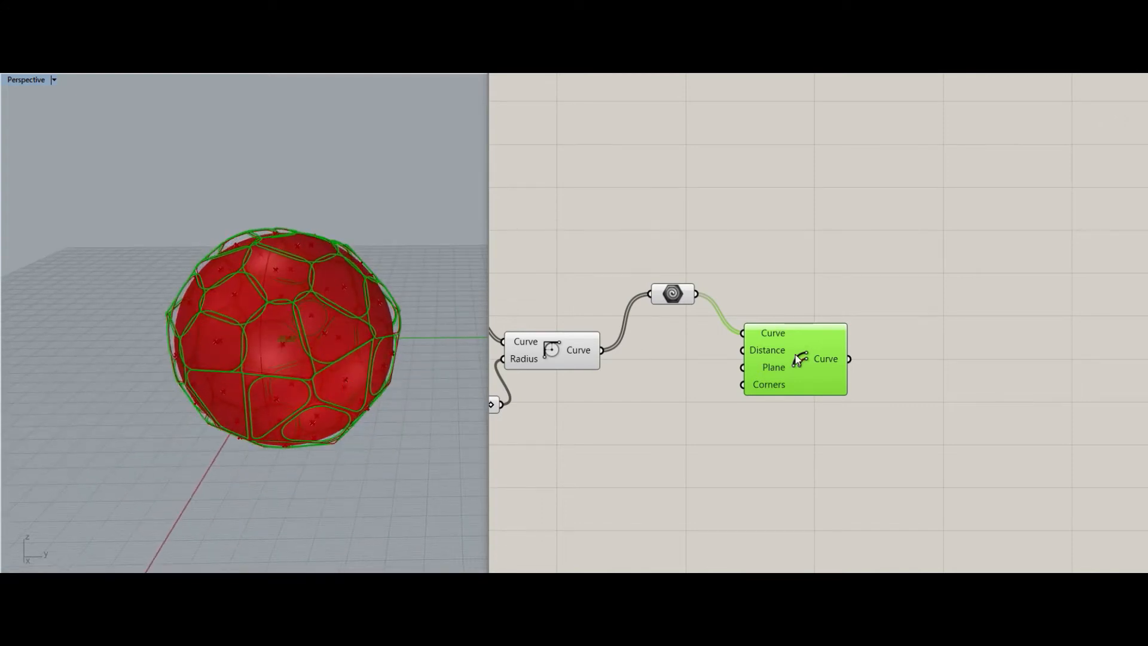
drag(795, 355, 795, 360)
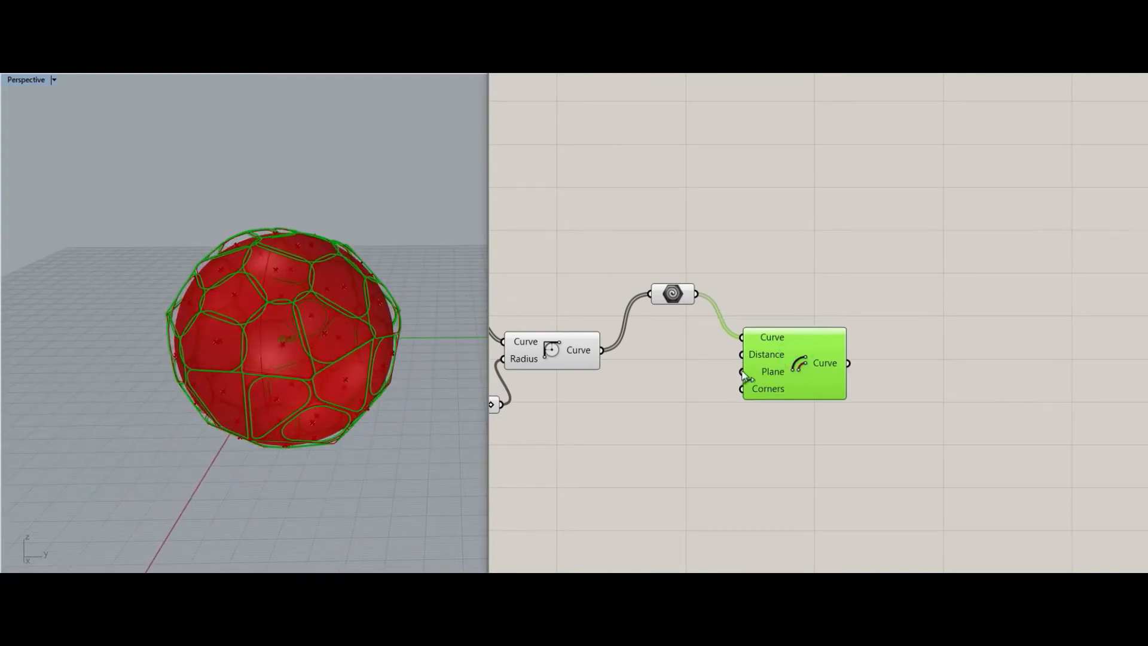
Add a number slider set to 0.25 and connect it to Offset Curve's Distance input.
double_click(706, 412)
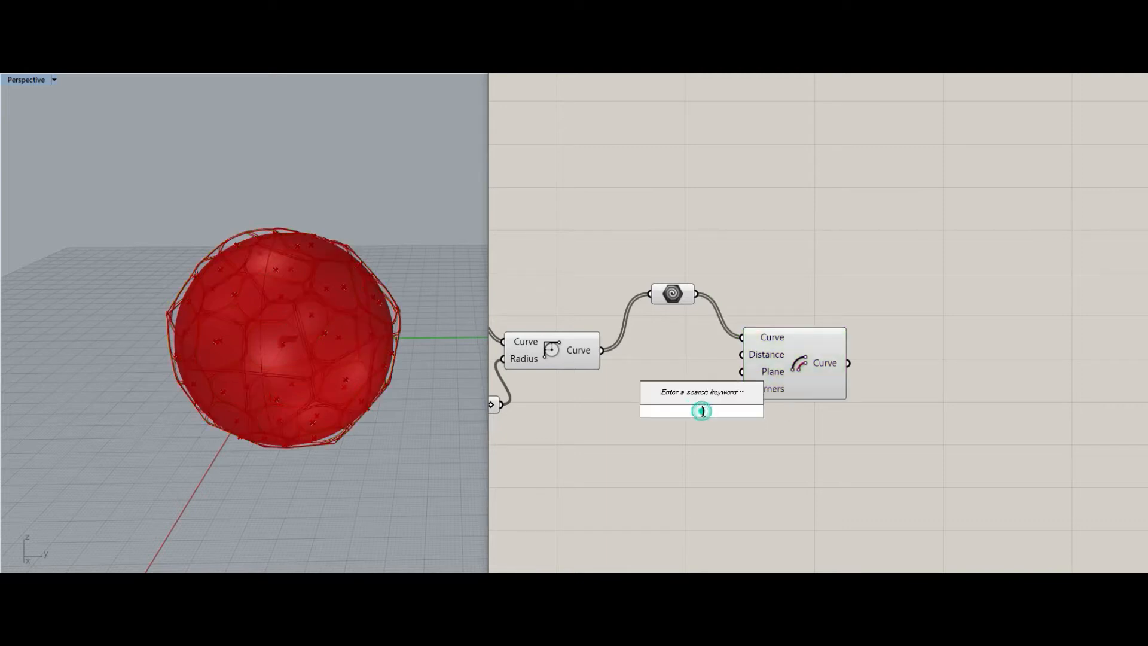
text(0.25)
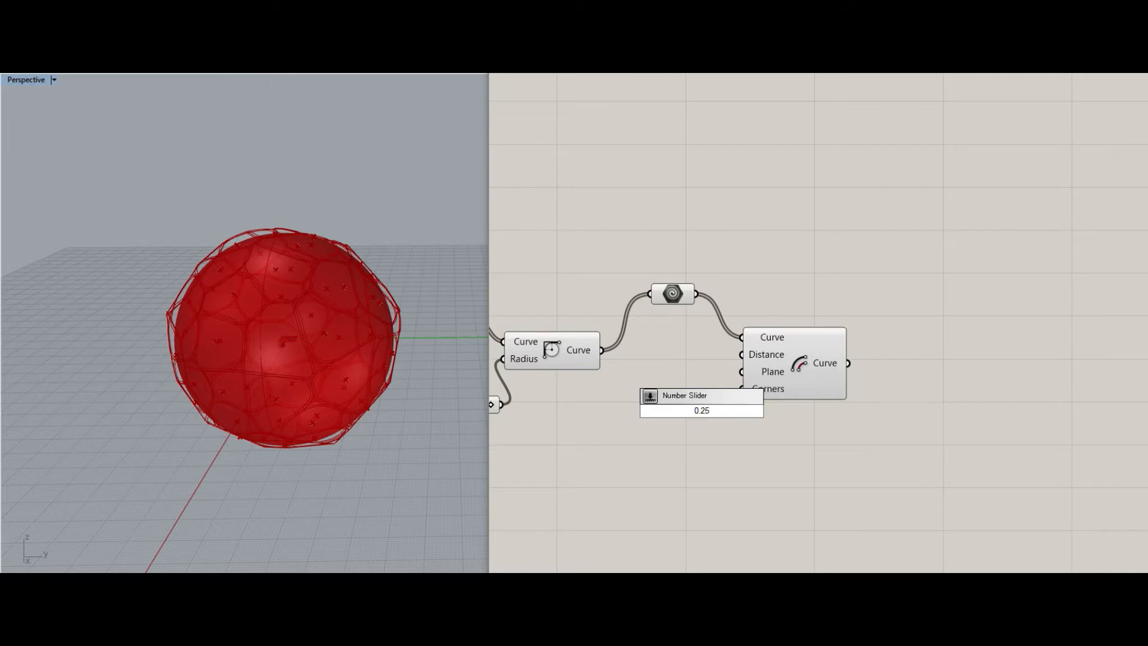
key(Return)
drag(743, 410, 650, 427)
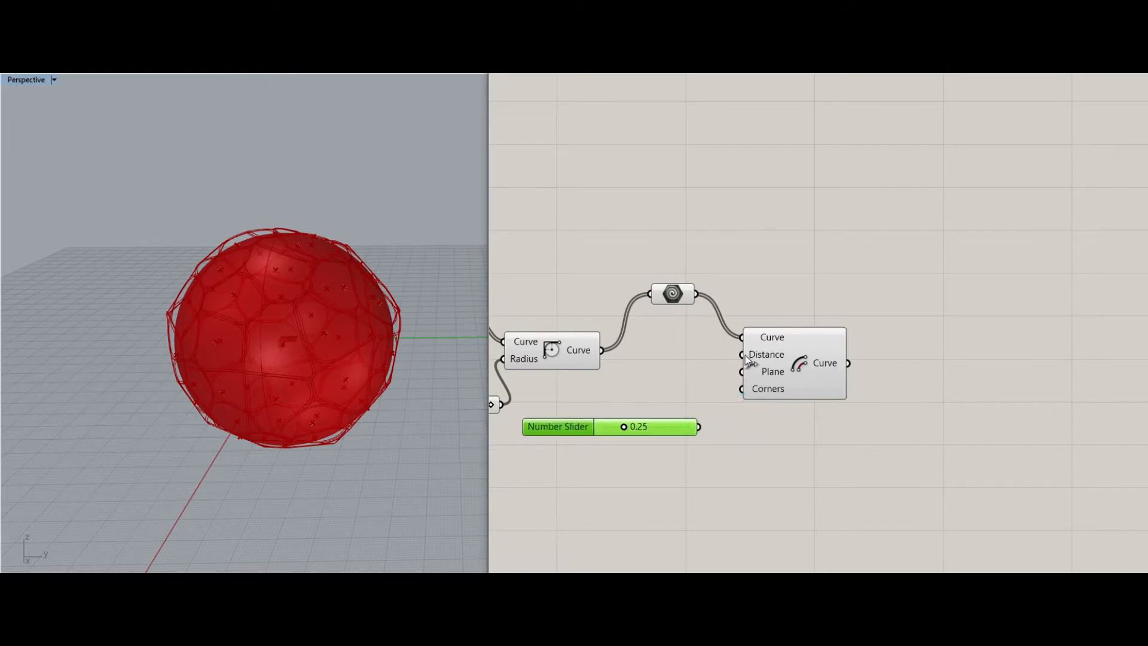
drag(744, 355, 698, 426)
click(765, 375)
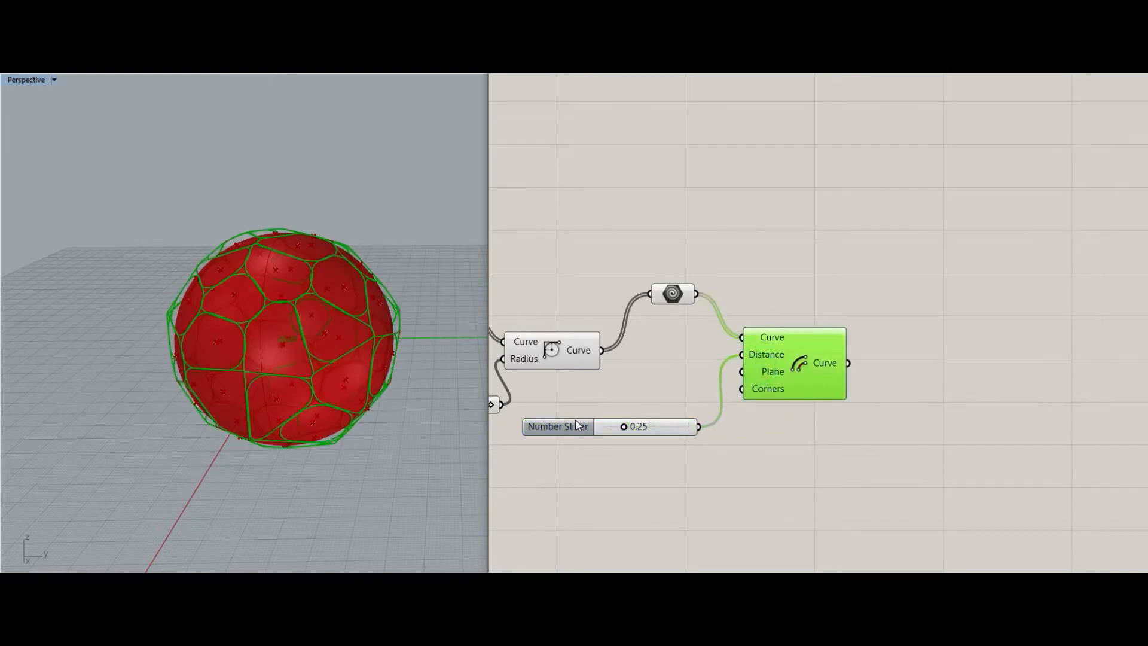
Raise the offset distance slider to 1.00 and inspect the offset curves on the sphere.
scroll(633, 433, up, 3)
drag(617, 426, 728, 408)
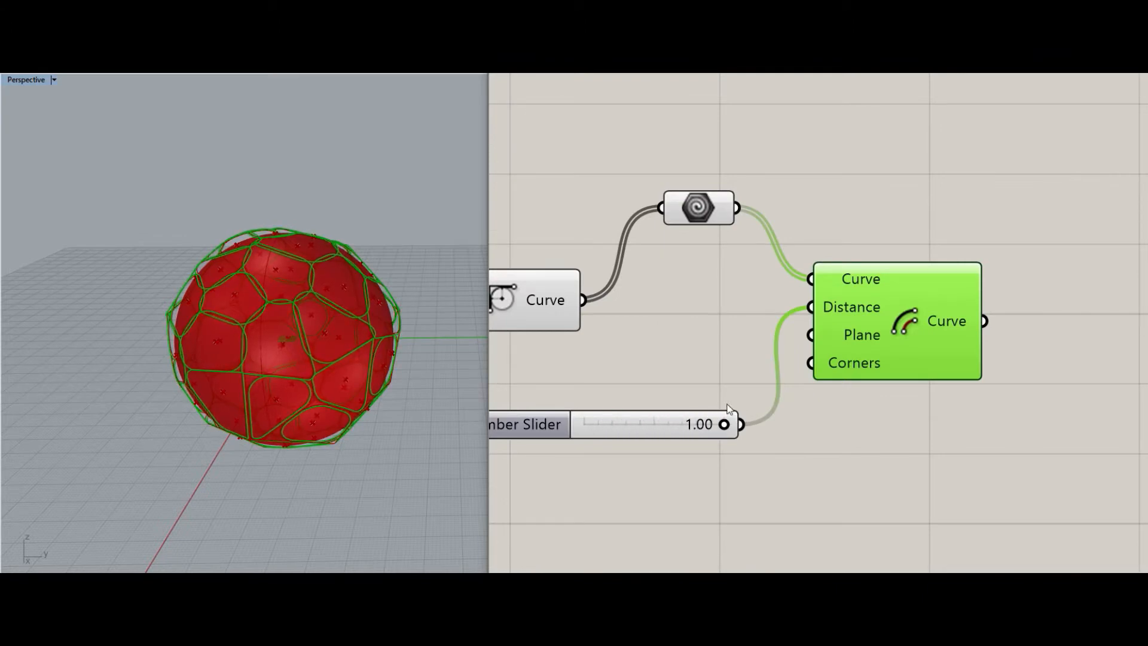
right_drag(254, 389, 349, 384)
scroll(756, 348, down, 1)
right_drag(727, 346, 533, 359)
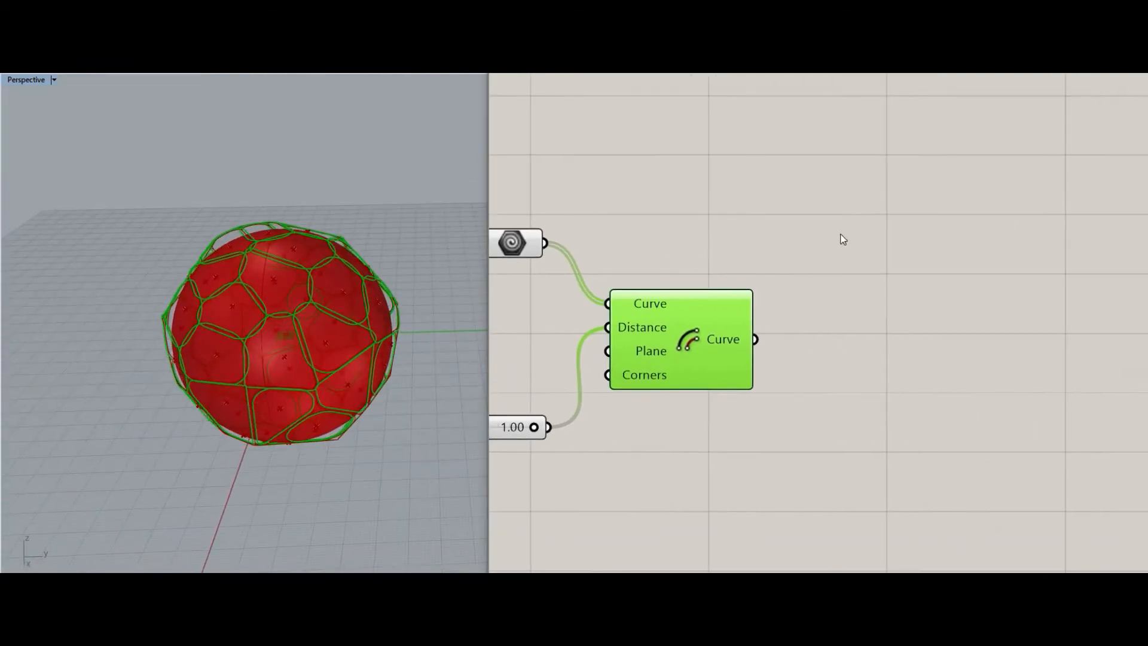
Add a Smaller Than comparison component beyond the Offset Curve component.
click(832, 234)
right_drag(826, 247, 804, 274)
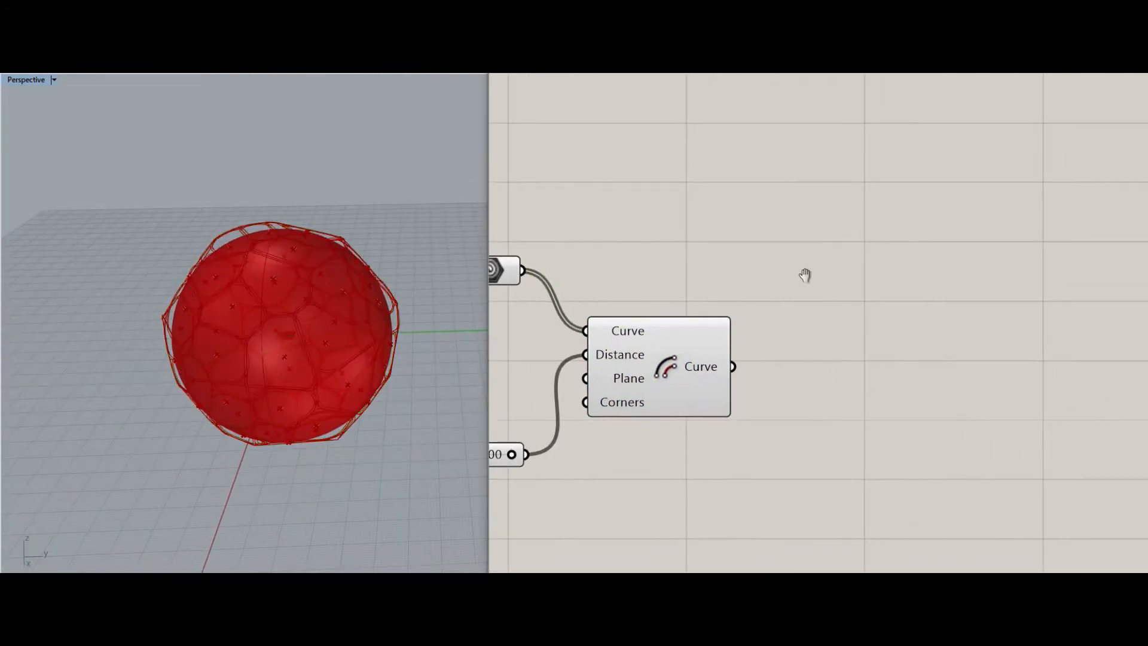
double_click(853, 299)
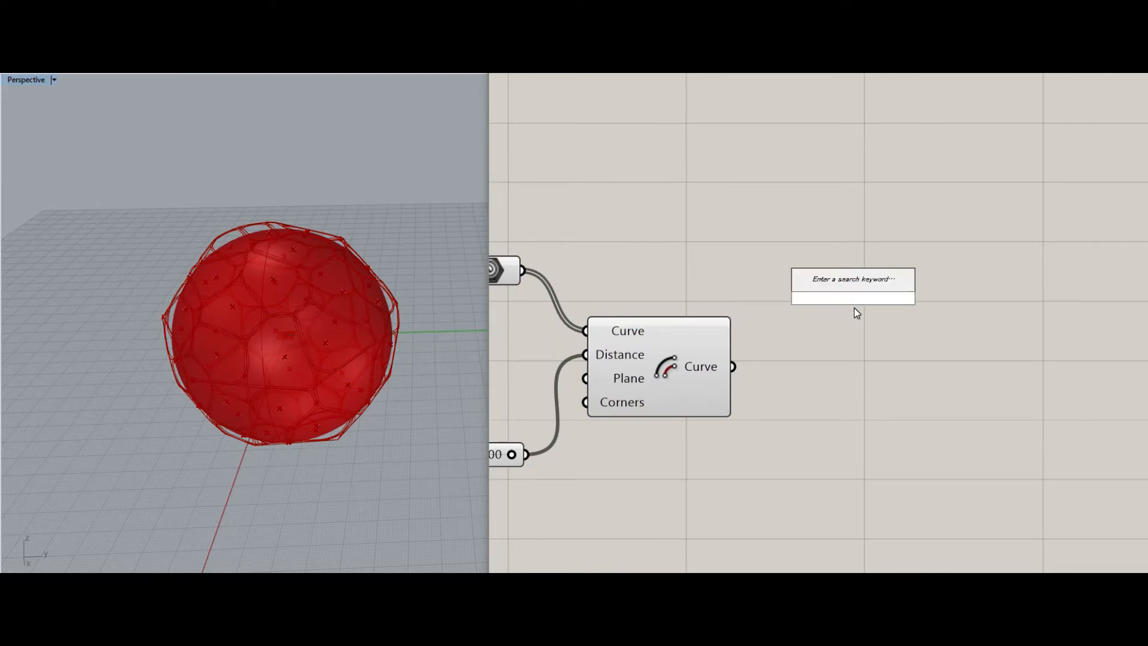
text(<)
key(Return)
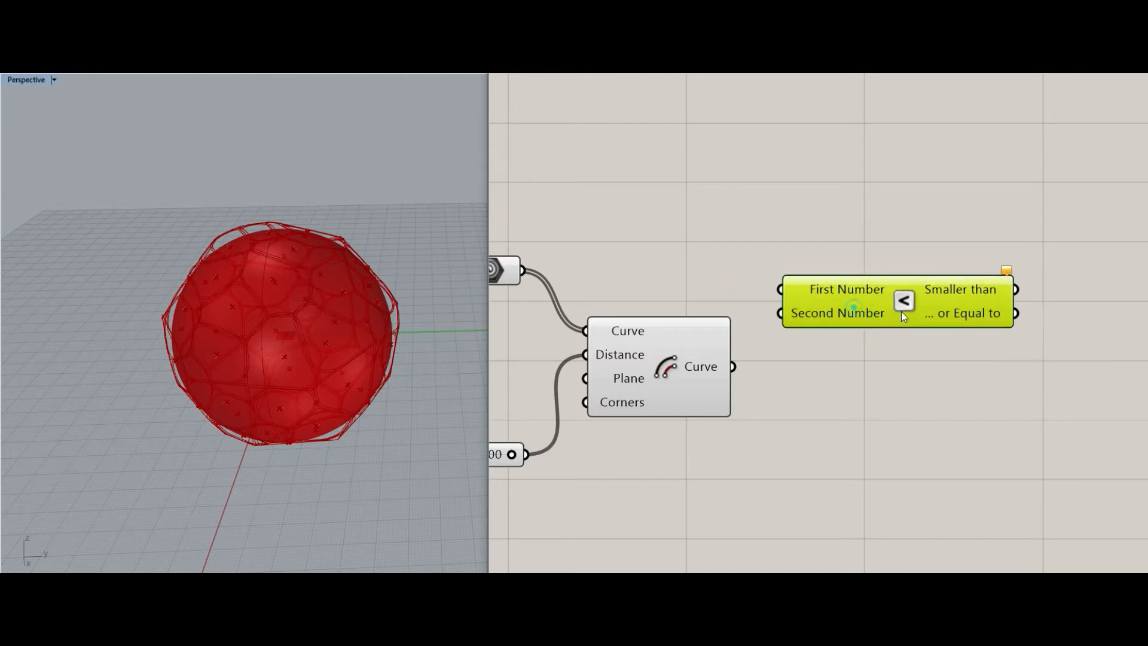
right_drag(819, 397, 859, 423)
scroll(859, 423, down, 1)
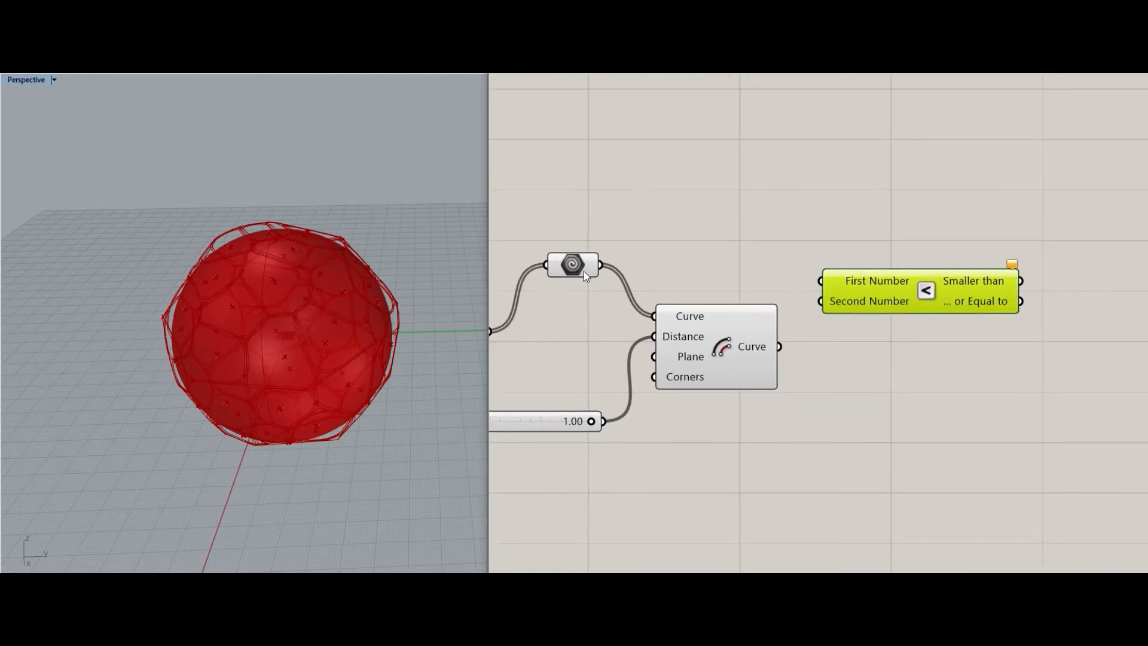
Connect the filleted curves' Geometry parameter to First Number and Offset Curve's output to Second Number of the Smaller Than component.
drag(601, 265, 821, 280)
drag(884, 297, 918, 281)
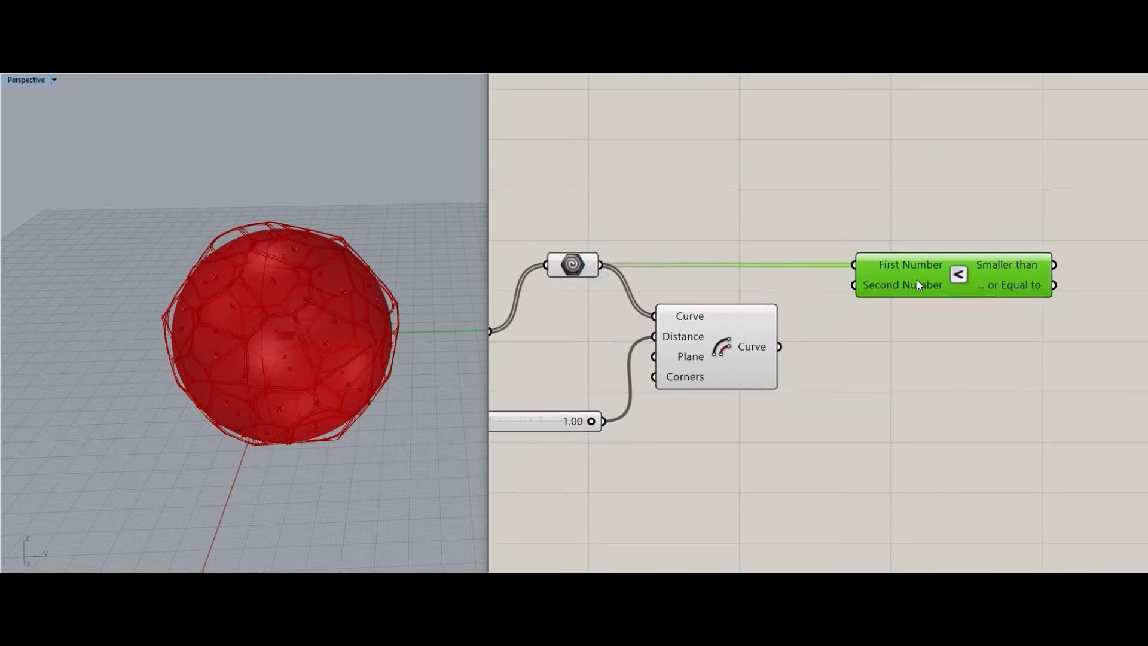
right_drag(919, 285, 808, 290)
drag(743, 292, 680, 358)
right_drag(844, 322, 856, 368)
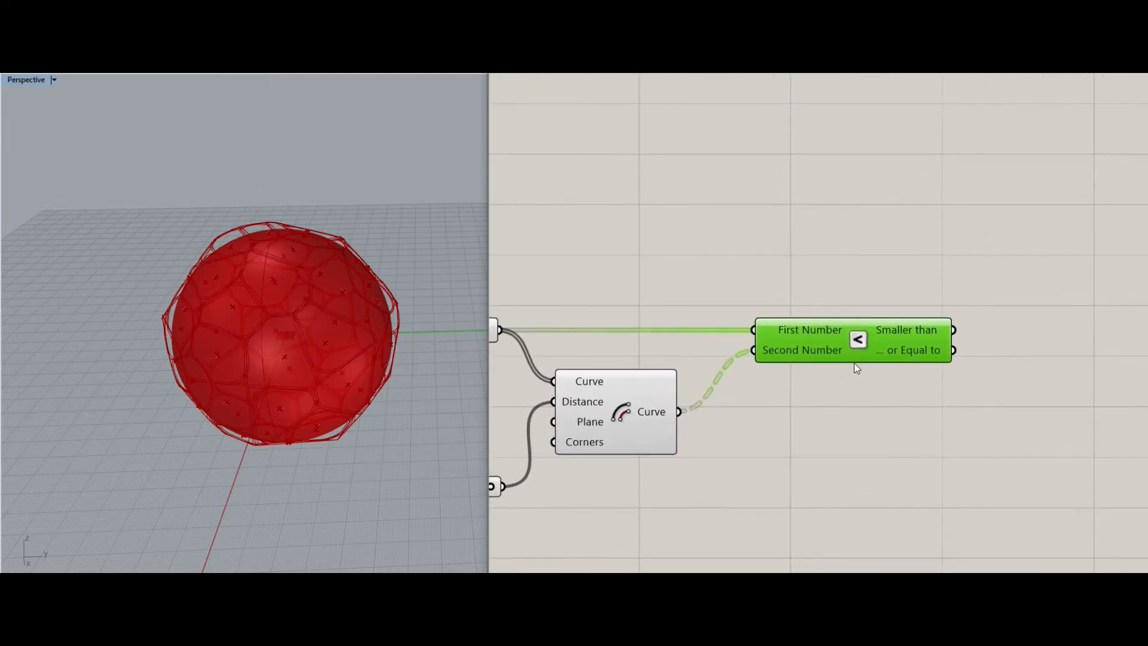
Add a Dispatch component, feeding the filleted curves' Geometry parameter into List and the Smaller than result into Dispatch pattern.
scroll(792, 282, down, 2)
double_click(902, 245)
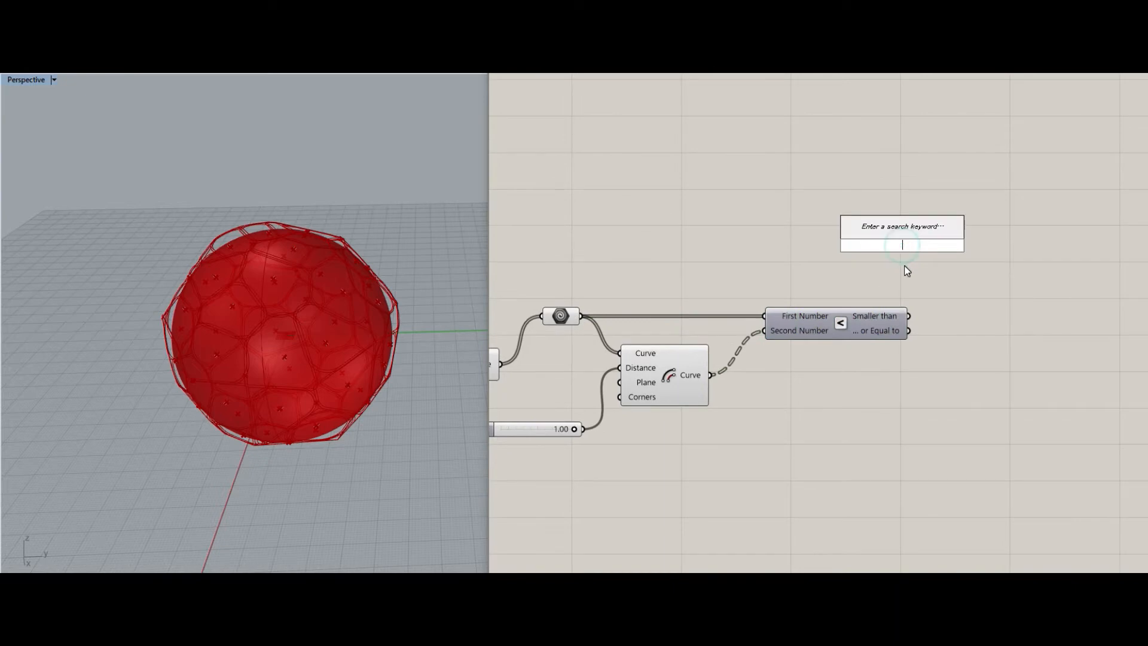
text(dispatch)
key(Return)
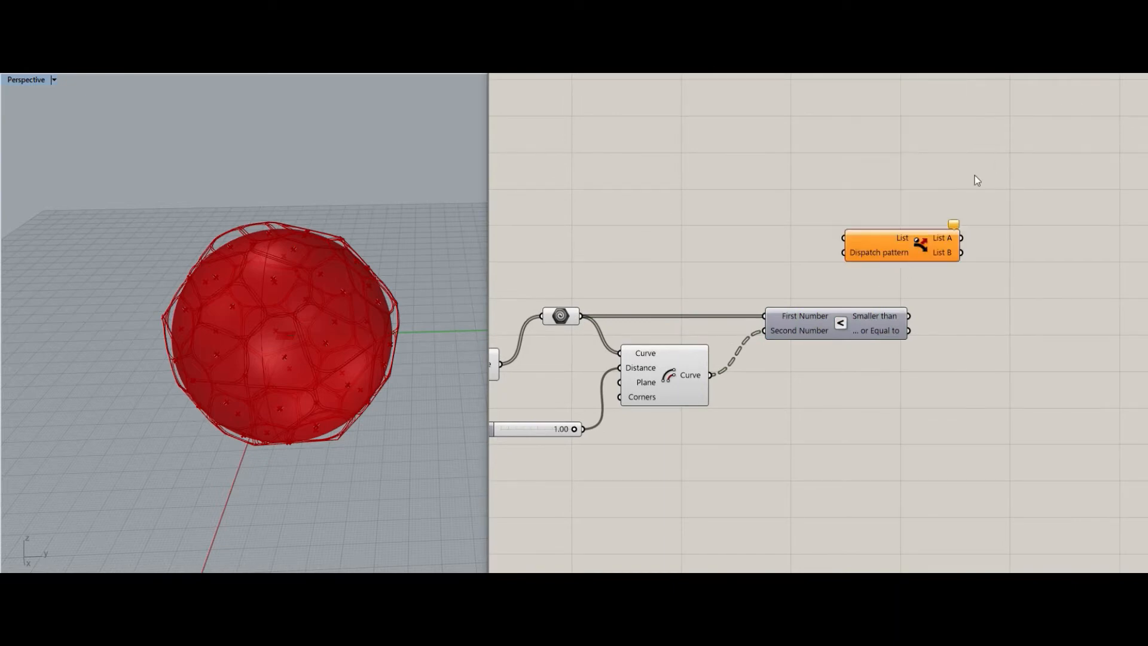
drag(882, 252, 981, 278)
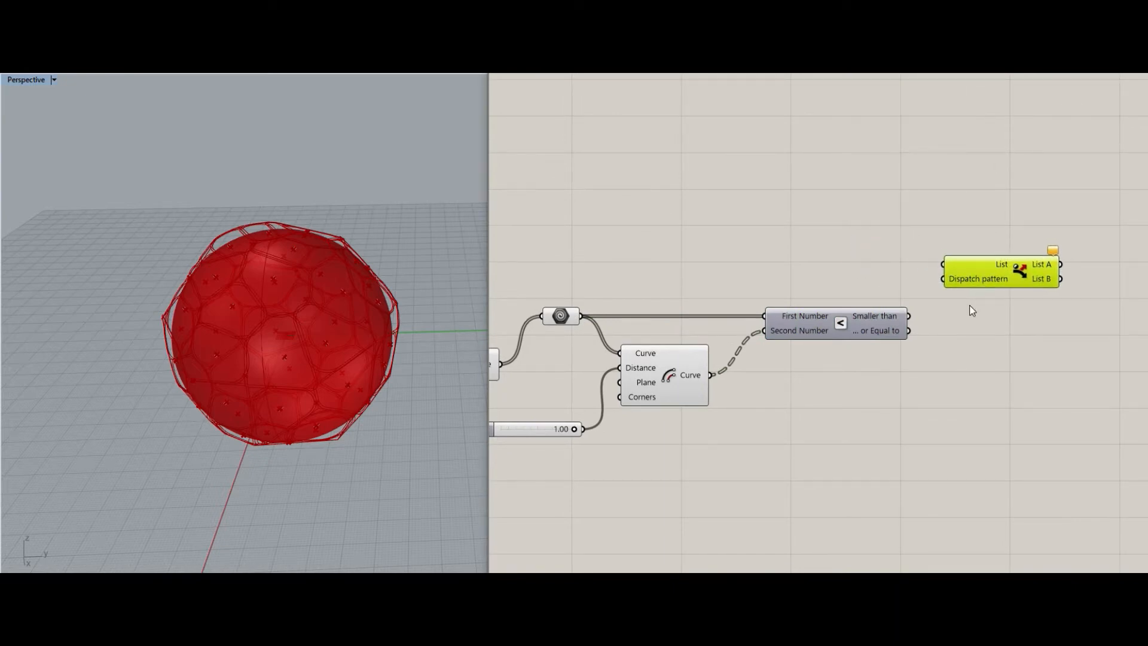
right_drag(964, 298, 948, 296)
drag(894, 315, 565, 315)
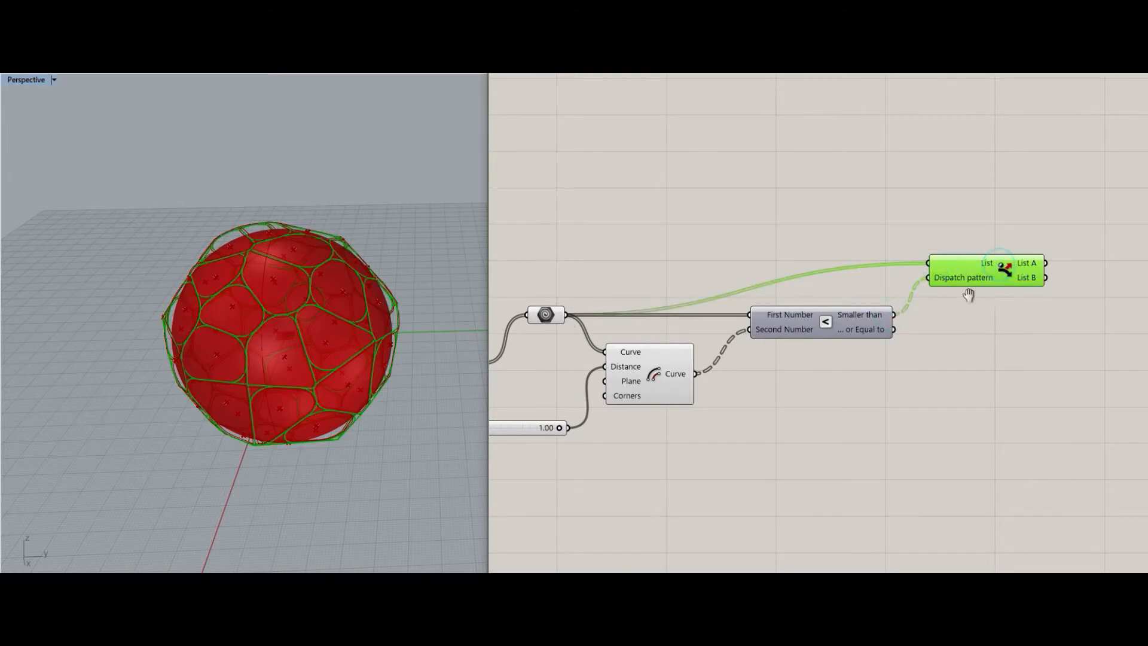
Add two Geometry parameters beyond Dispatch, connecting one to its List A output and the other to List B.
right_drag(969, 294, 674, 315)
click(755, 295)
double_click(794, 281)
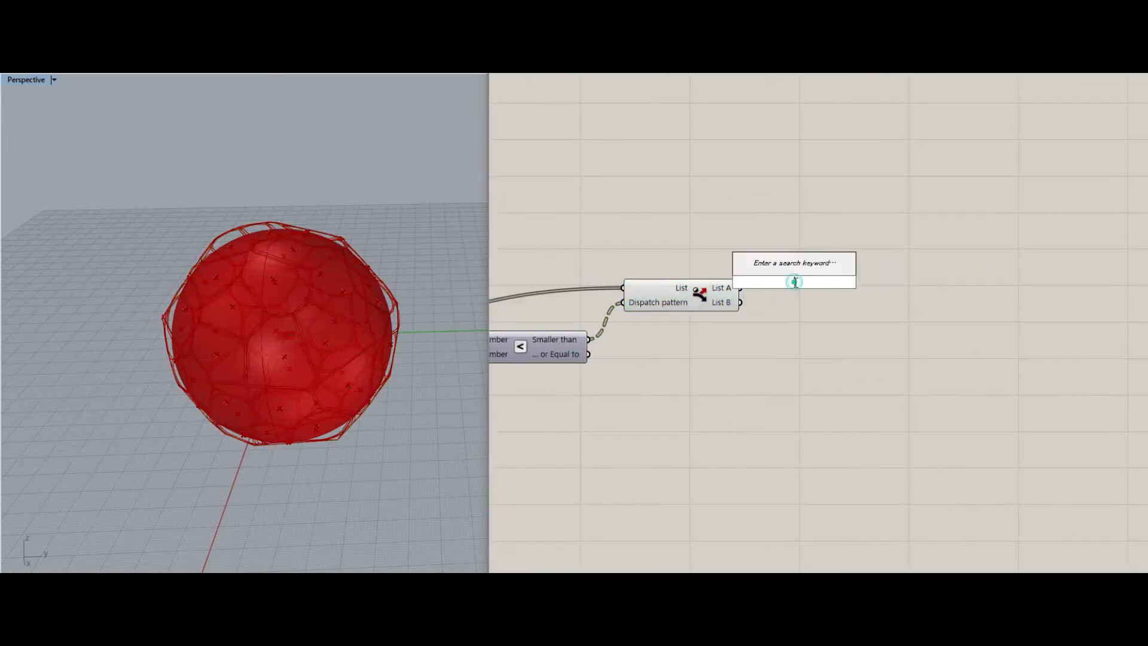
text(geo)
key(Return)
click(792, 282)
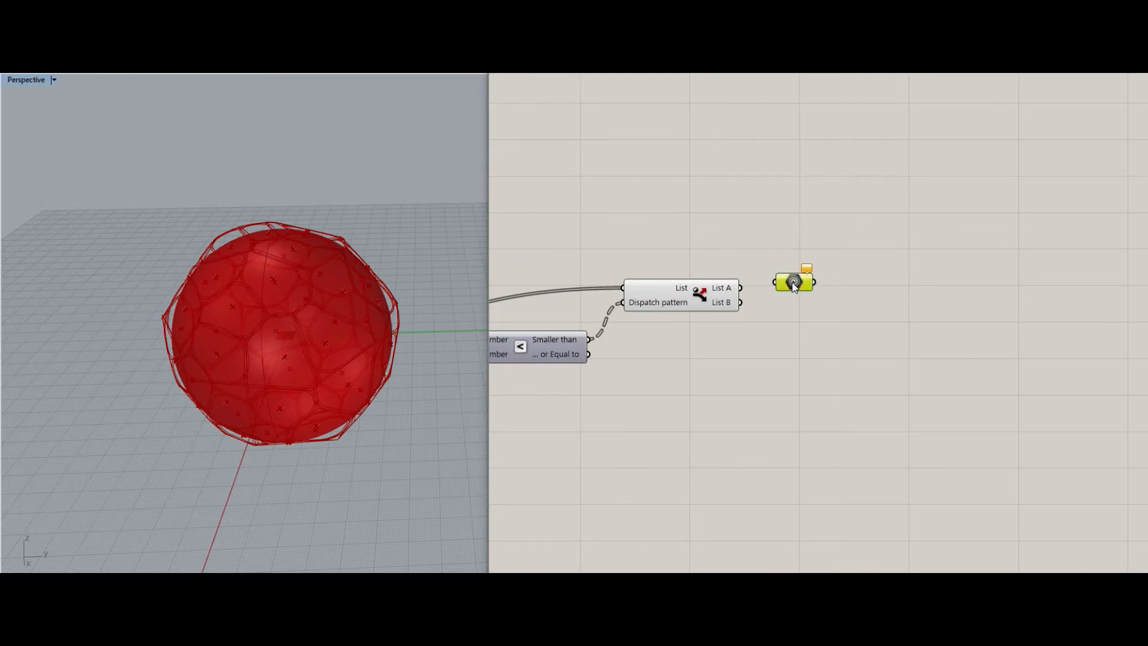
mouse_move(792, 283)
alt+mouse_down()
mouse_move(782, 307)
mouse_move(734, 305)
mouse_move(775, 264)
mouse_move(764, 269)
mouse_move(784, 265)
alt+mouse_up()
drag(780, 309, 788, 304)
Flatten the Curve output of the Offset Curve component.
right_drag(360, 372, 376, 314)
right_drag(696, 350, 788, 341)
click(766, 284)
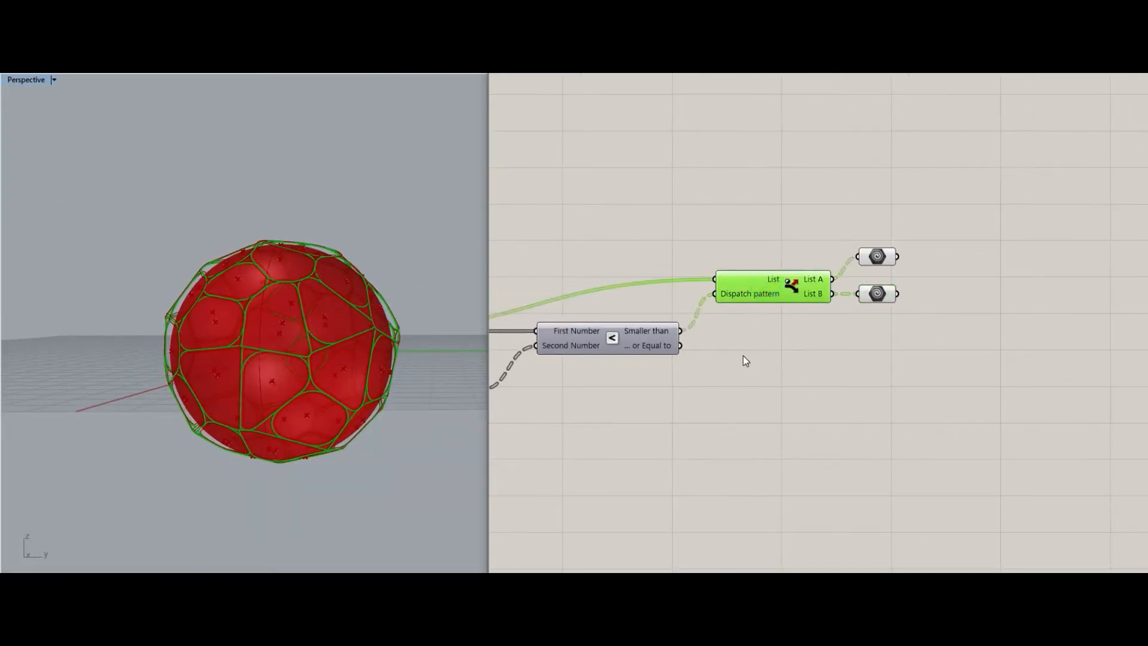
right_drag(587, 393, 730, 355)
right_click(608, 354)
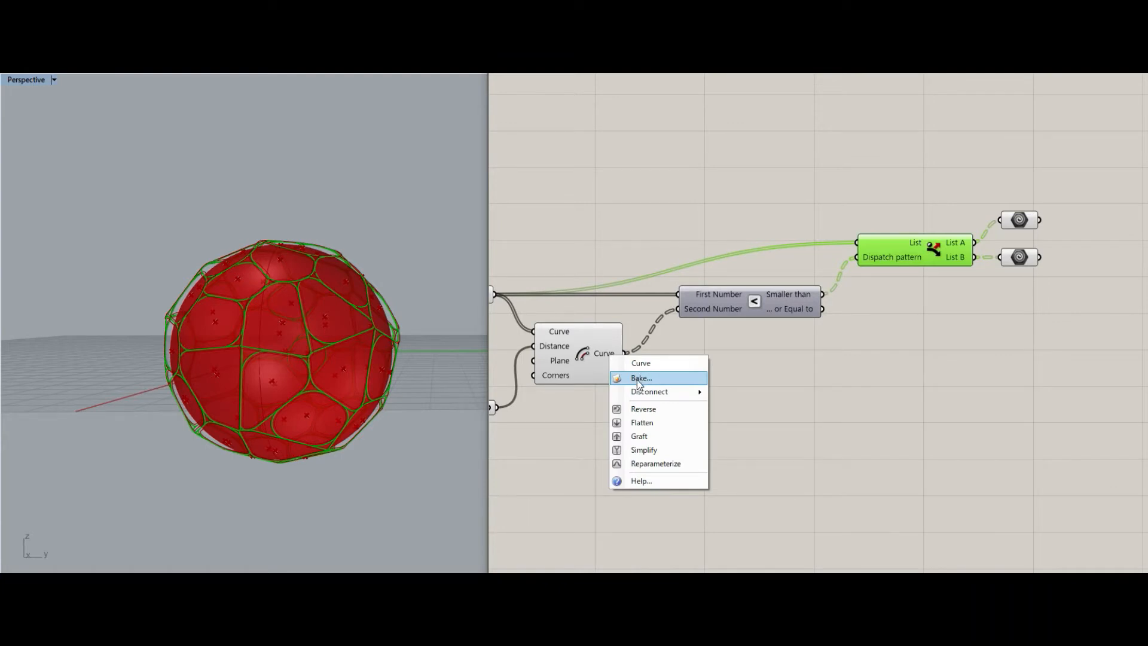
click(635, 422)
click(735, 369)
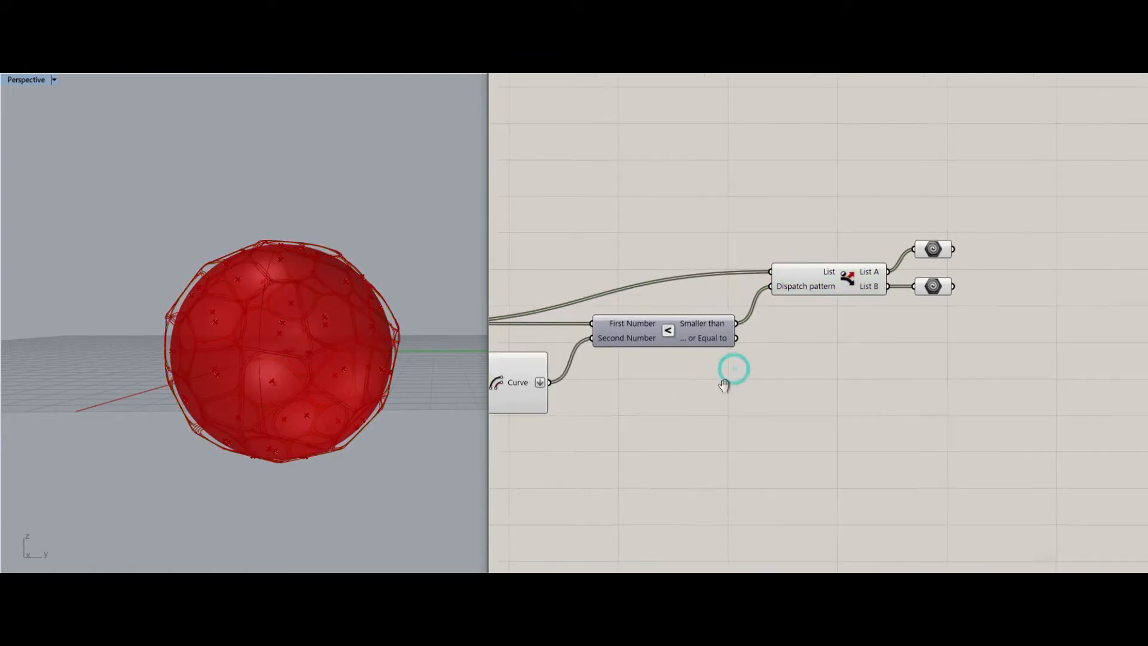
Examine the cells held by the List A and List B Geometry parameters on the sphere, nudging the List A parameter closer to the other.
right_drag(724, 384, 689, 388)
click(807, 280)
click(839, 333)
right_drag(838, 333, 704, 355)
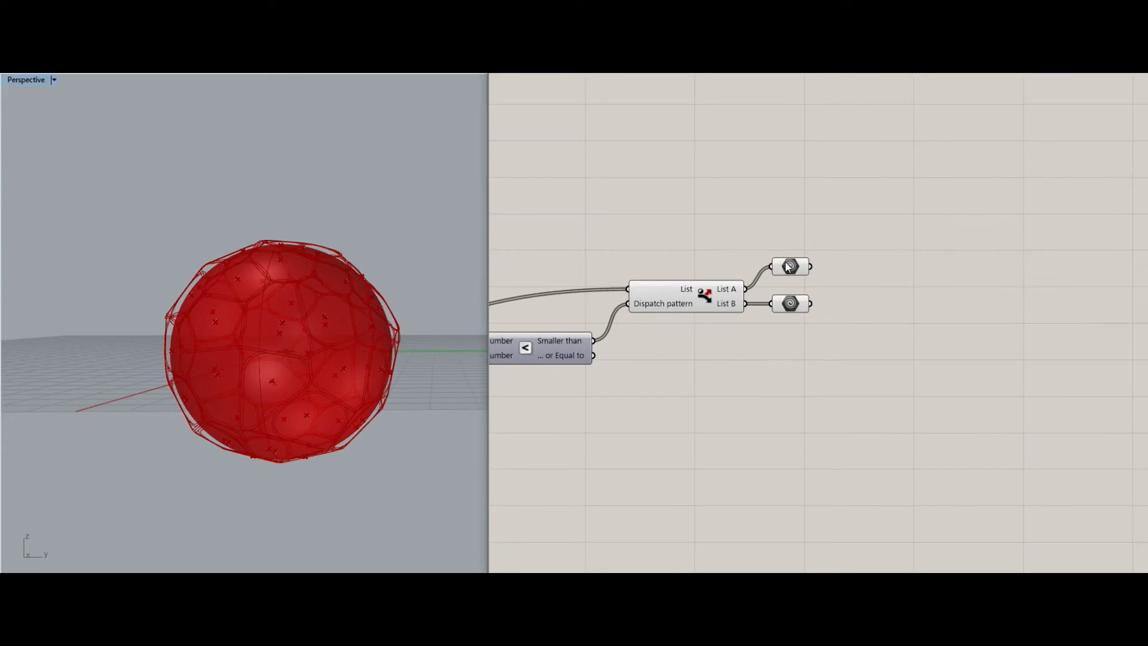
click(788, 267)
mouse_move(361, 357)
right_down()
mouse_move(354, 394)
mouse_move(352, 374)
right_up()
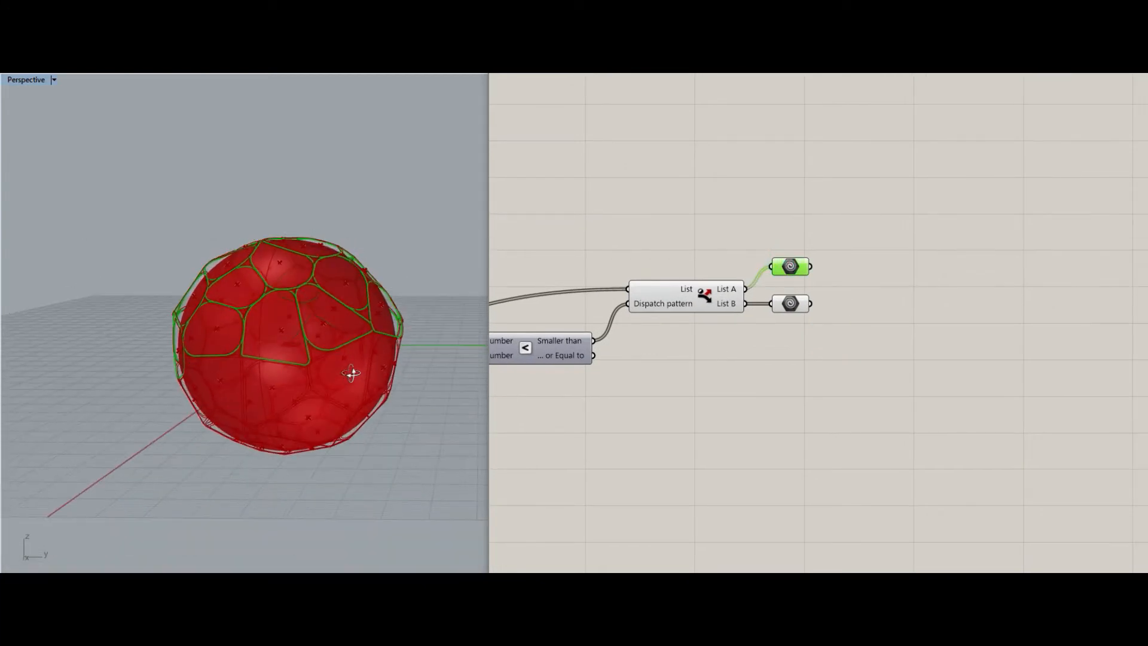
click(789, 303)
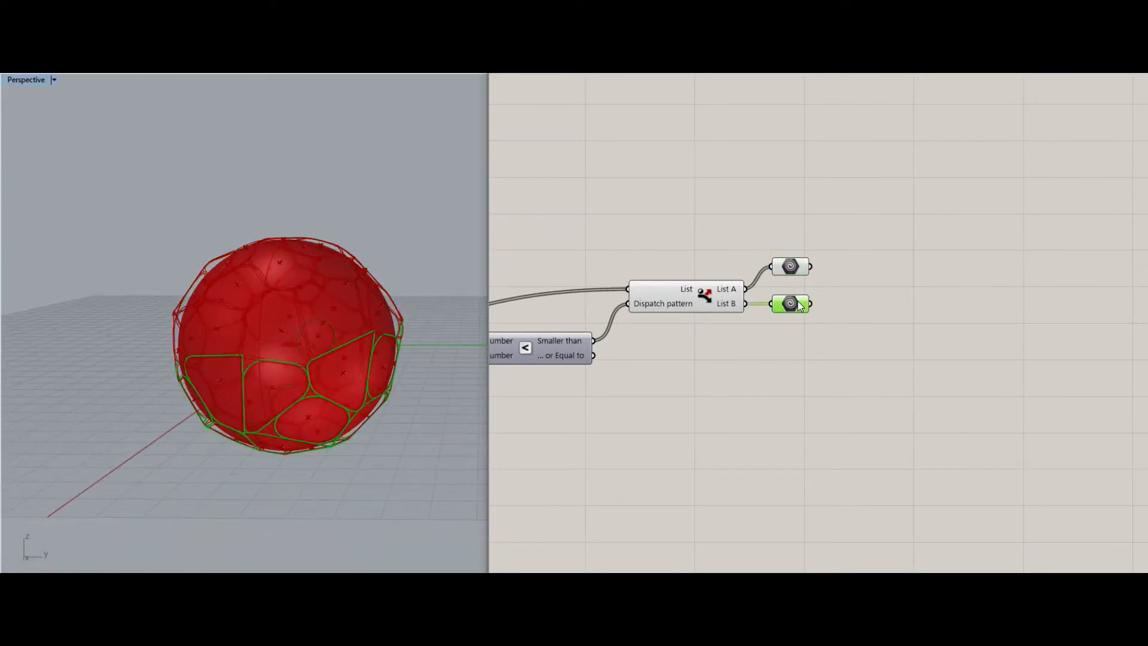
click(764, 343)
right_drag(788, 342, 719, 349)
click(654, 320)
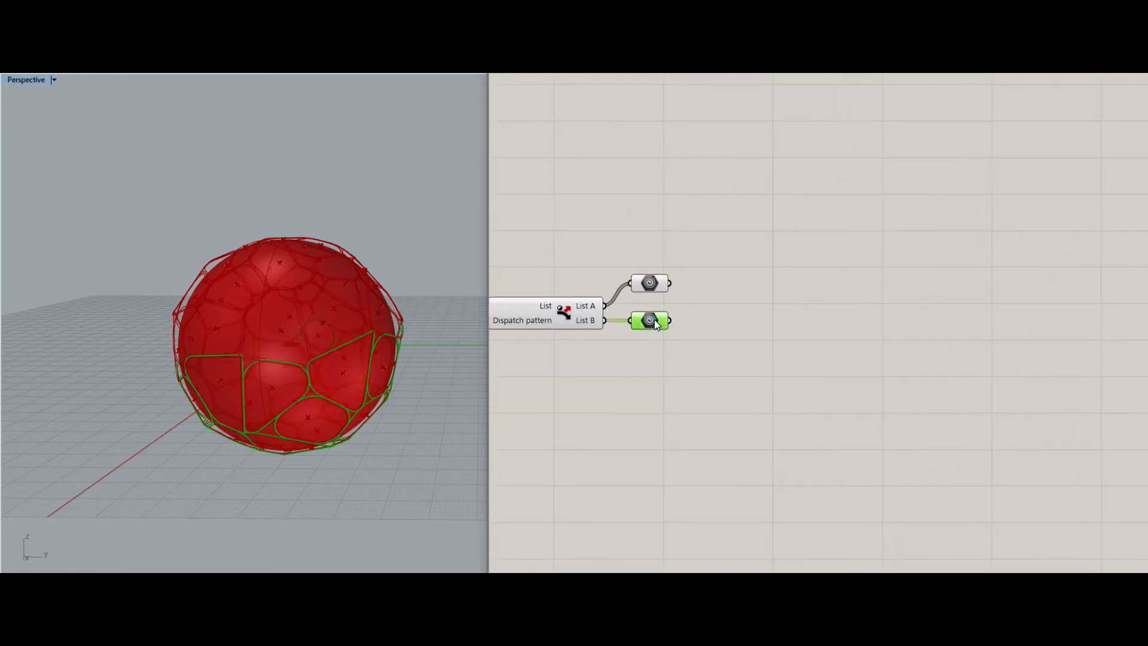
click(654, 283)
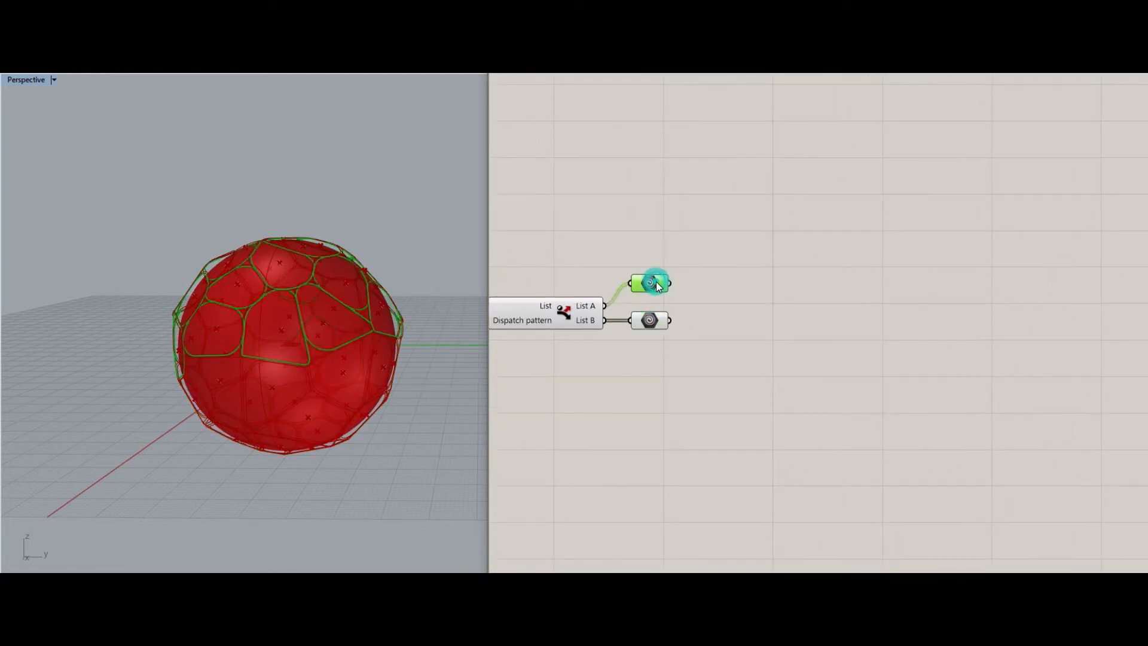
click(652, 321)
drag(657, 283, 656, 290)
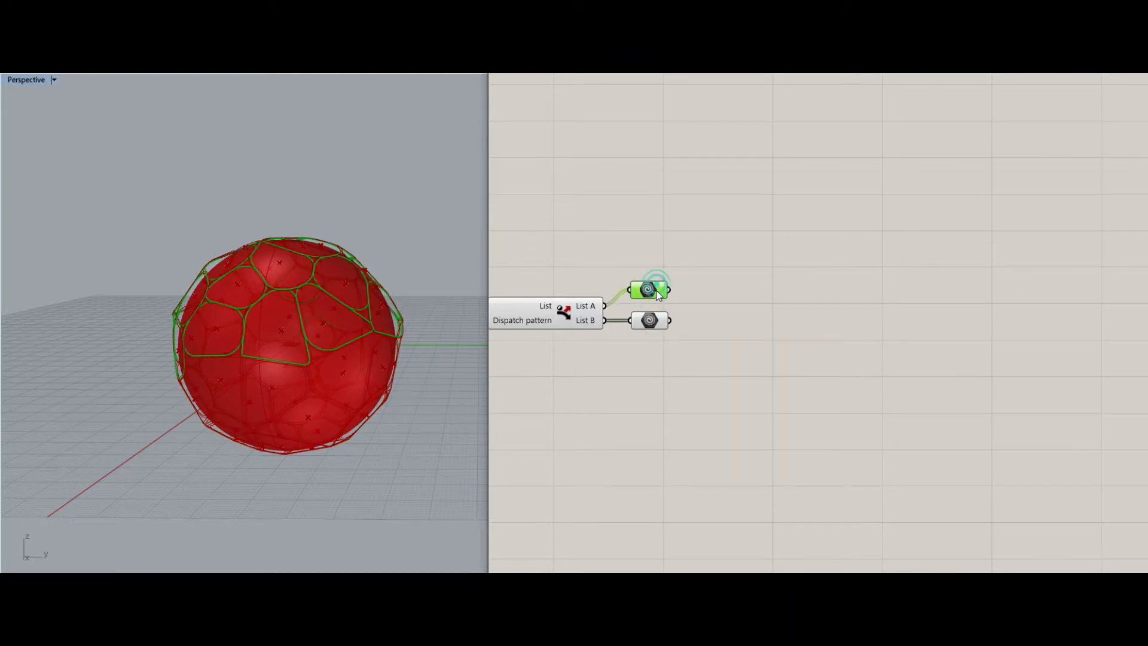
Add a Merge component beyond the List A and List B Geometry parameters.
click(745, 322)
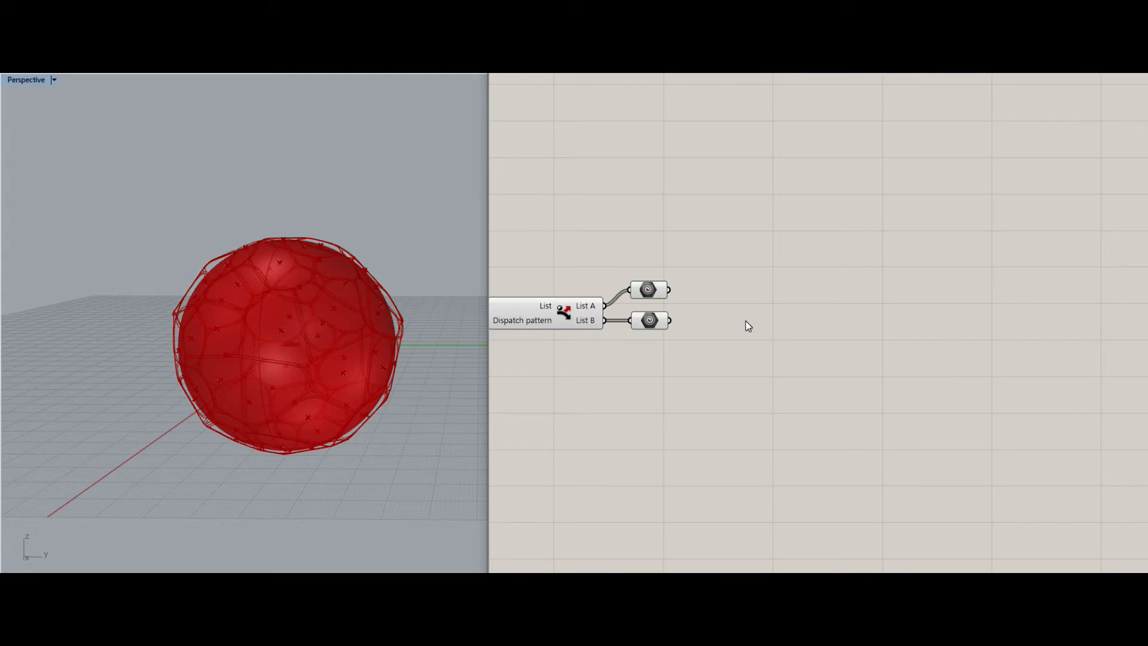
double_click(745, 321)
text(me)
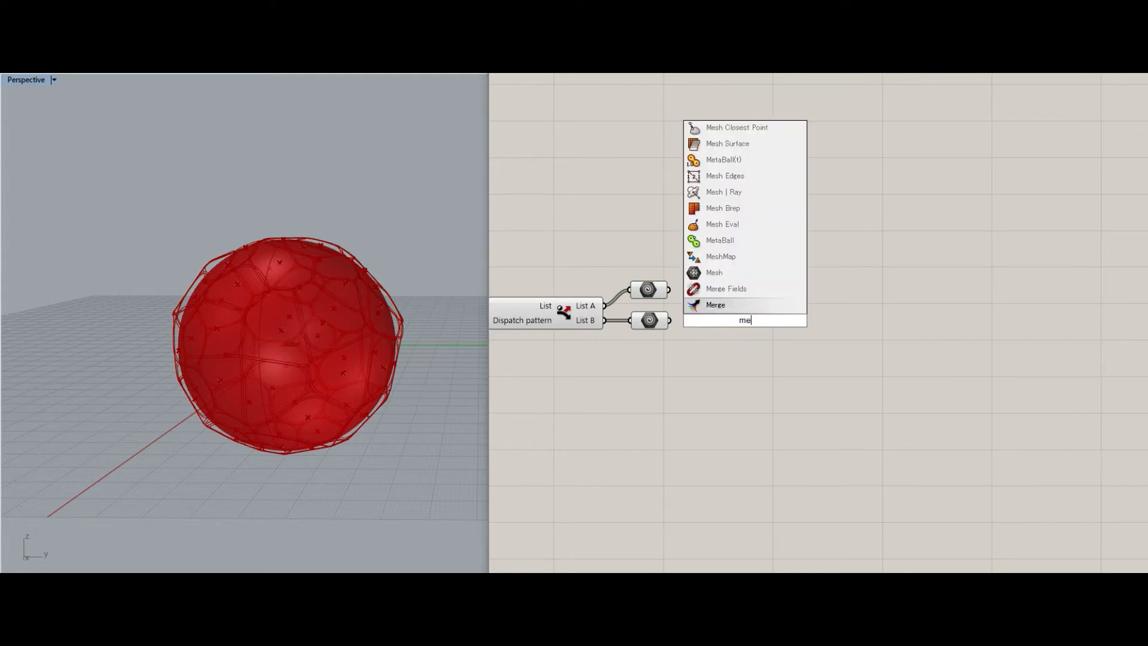
text(rge)
key(Return)
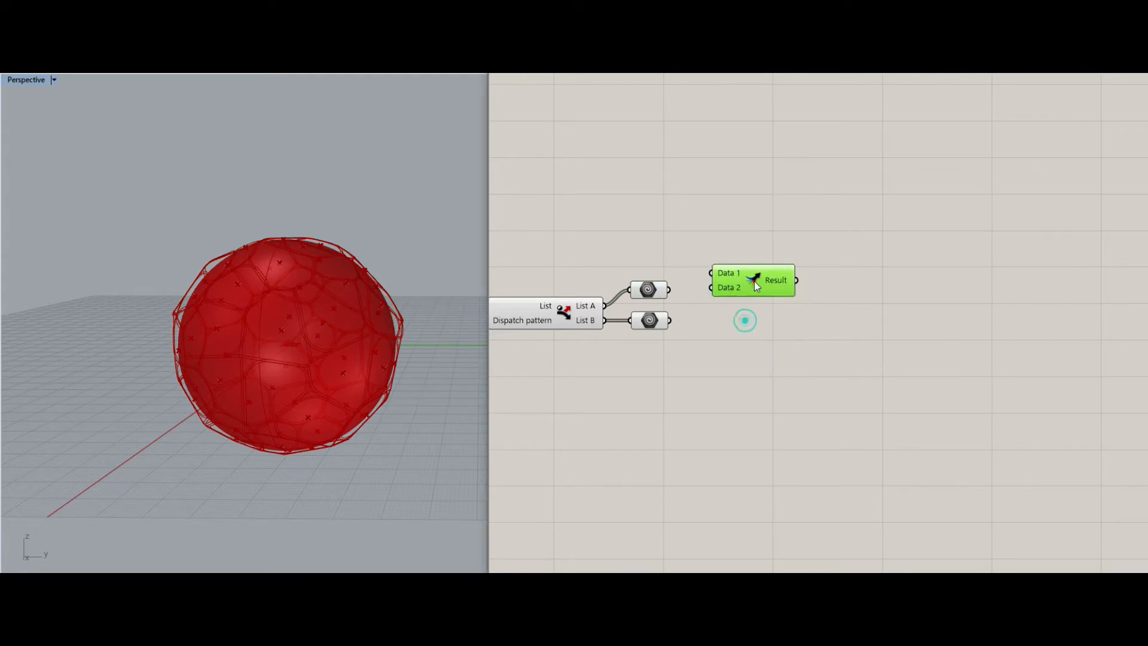
Connect the List A parameter to the Merge component's first data input and the List B parameter to its second.
drag(755, 285, 776, 261)
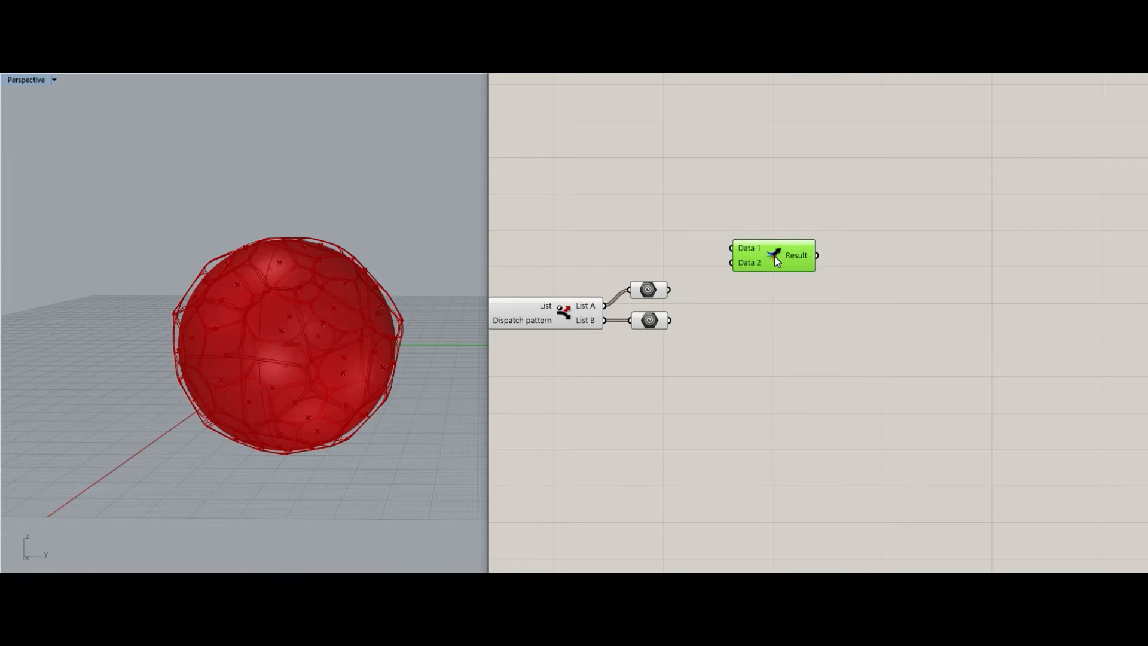
click(646, 290)
drag(669, 290, 732, 249)
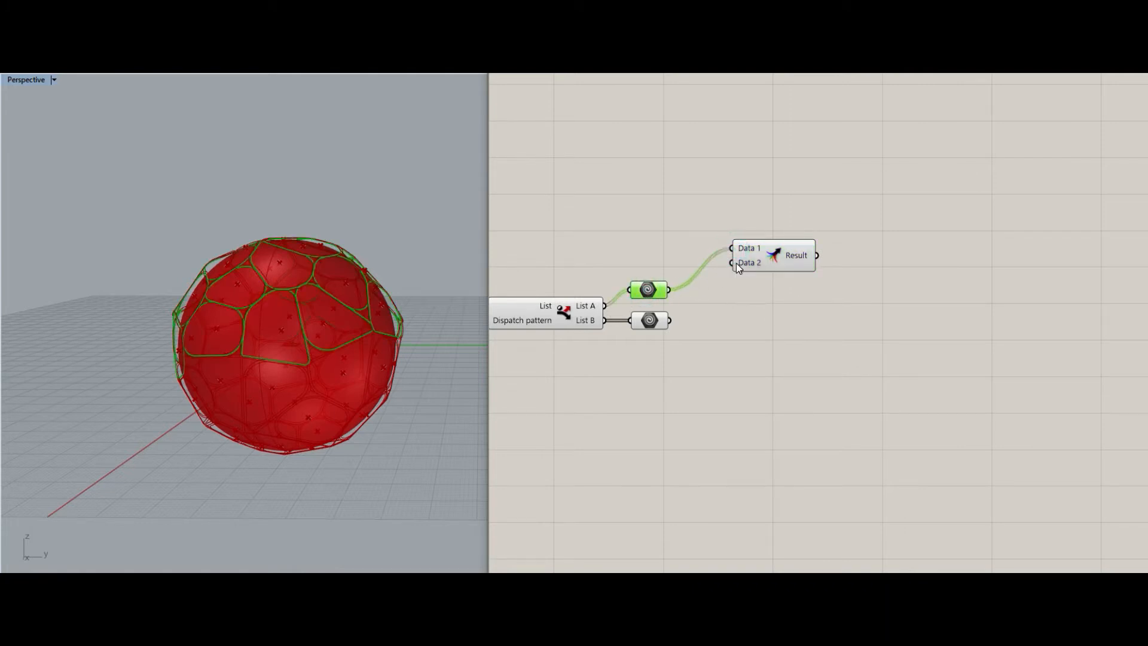
drag(670, 320, 789, 247)
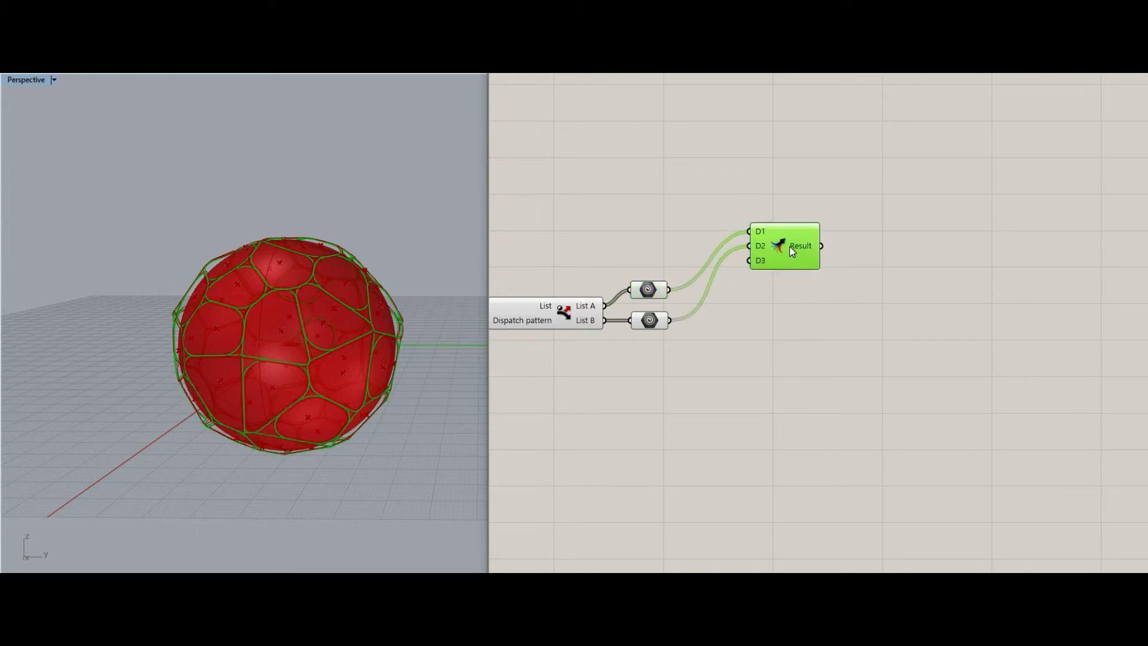
click(765, 307)
Add a Flip Curve component below the Merge and feed its Curve input from the List A Geometry parameter.
right_drag(764, 308, 638, 337)
click(594, 296)
click(595, 326)
click(637, 337)
double_click(667, 352)
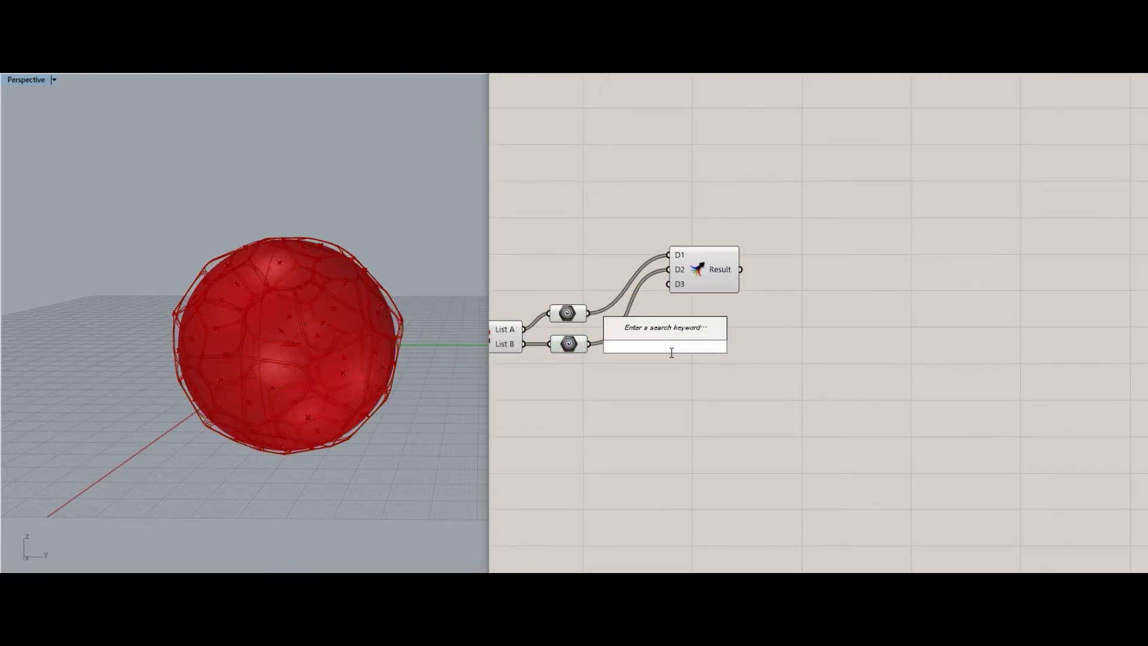
text(flip)
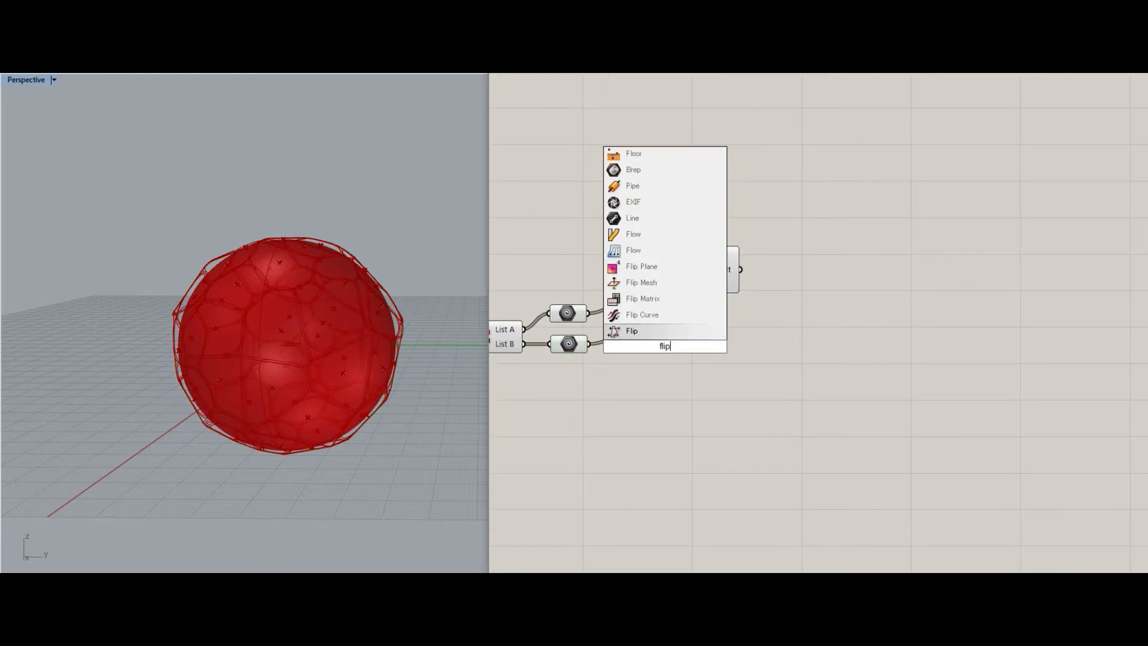
key(Return)
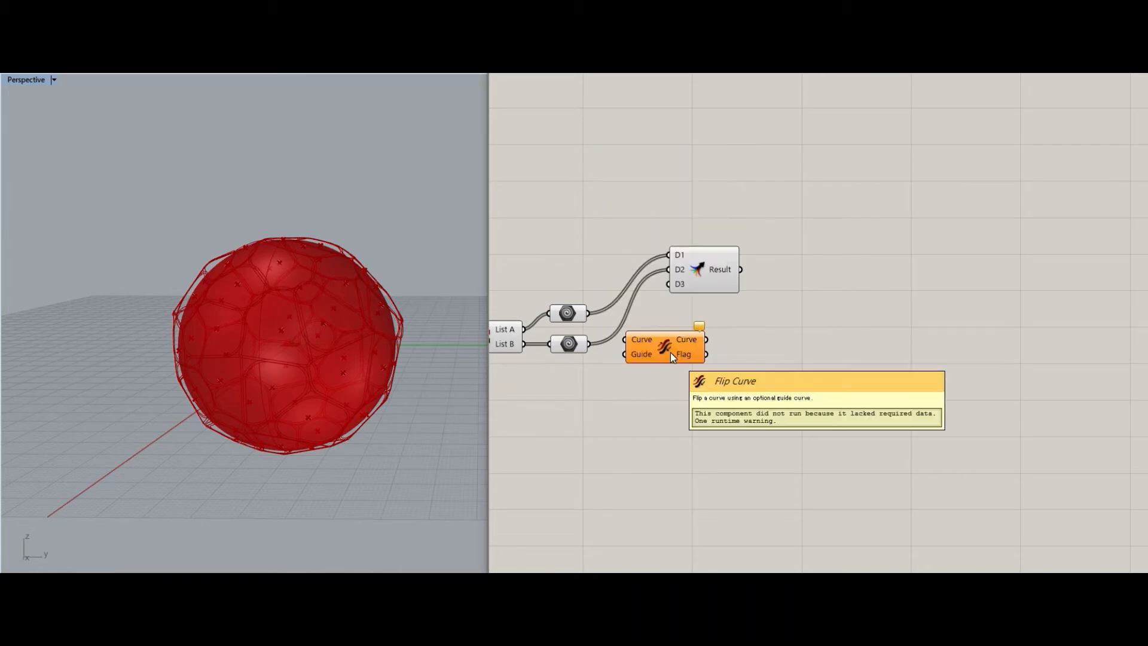
click(559, 312)
click(569, 344)
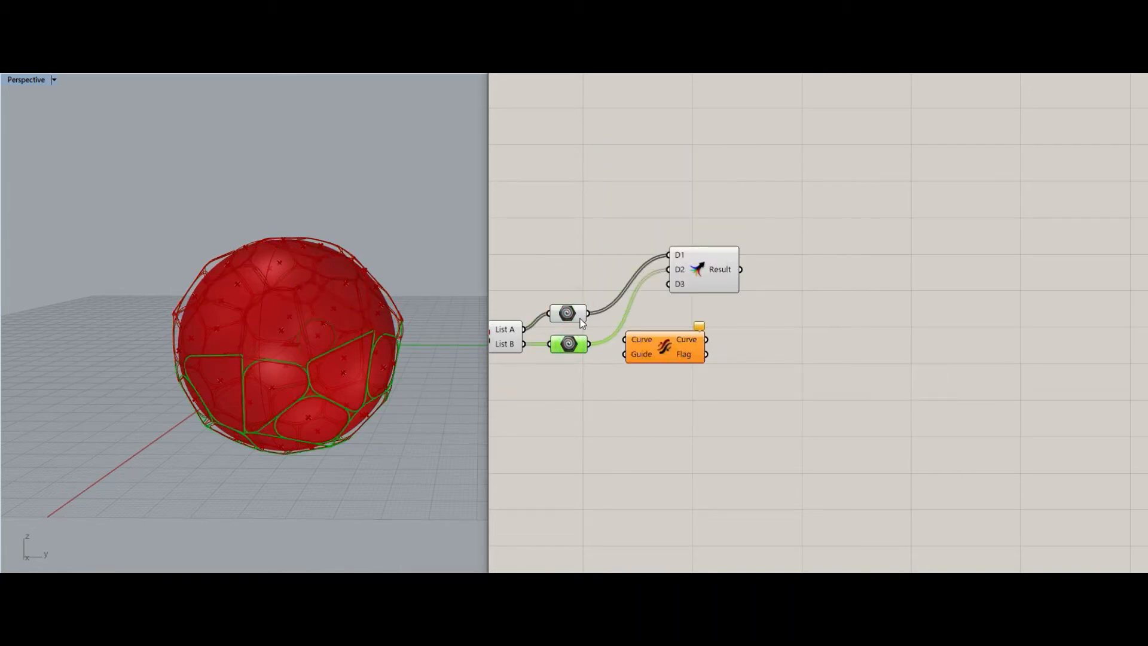
drag(590, 316, 625, 339)
click(664, 347)
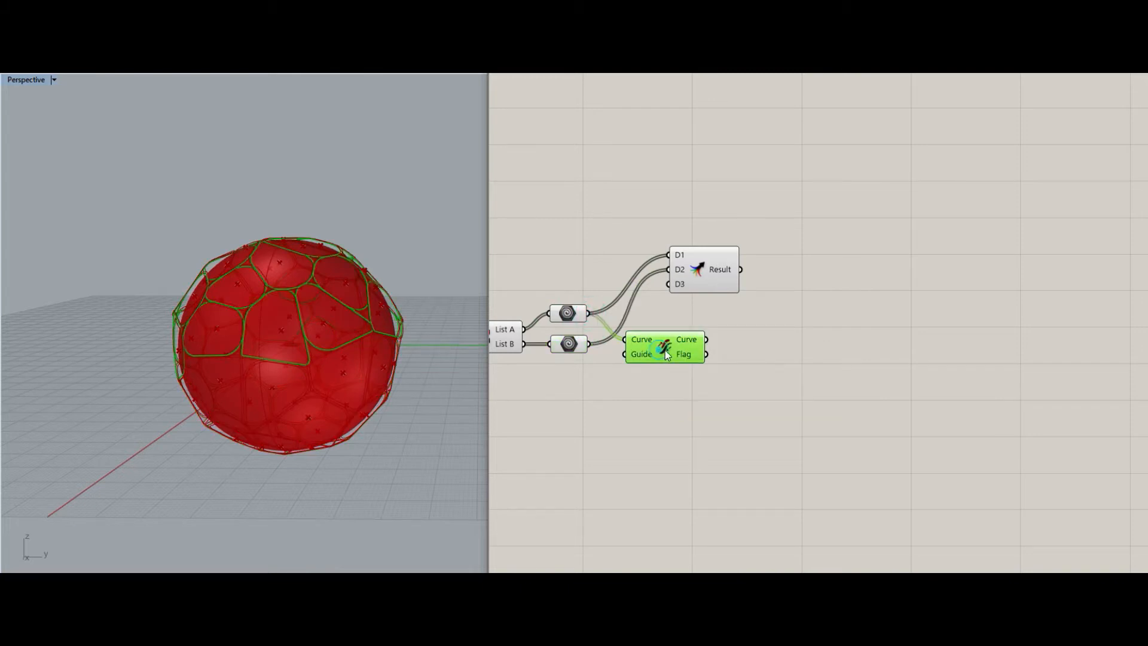
Add a second Merge that combines the Flip Curve output as D1 with the List B parameter as D2.
click(770, 362)
double_click(770, 359)
text(merge)
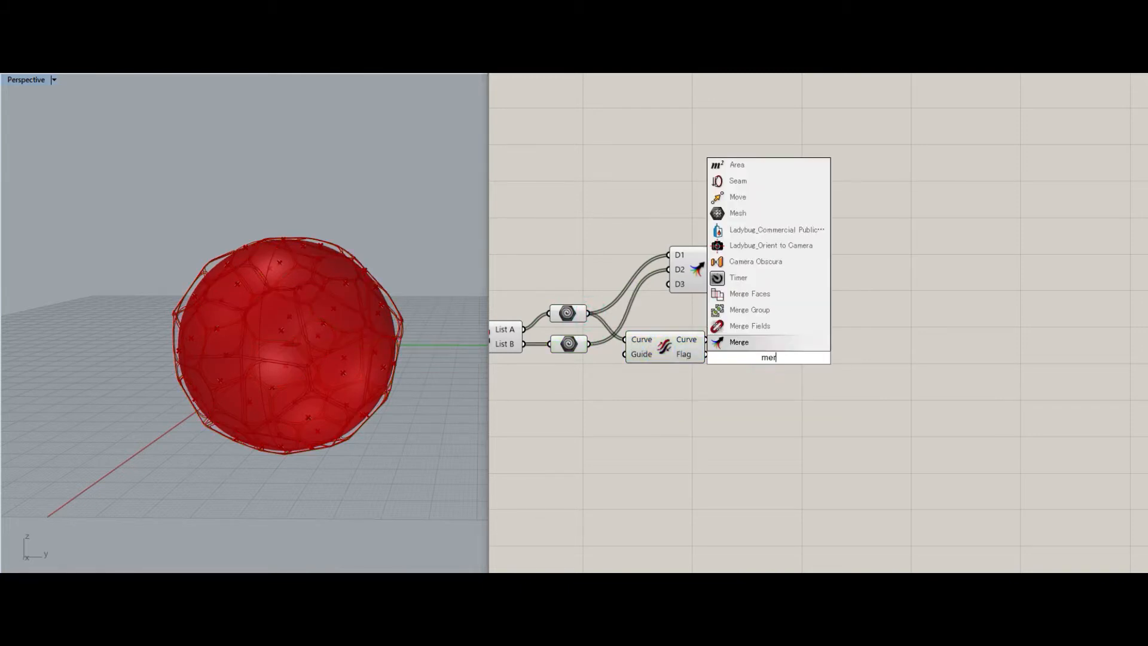
key(Return)
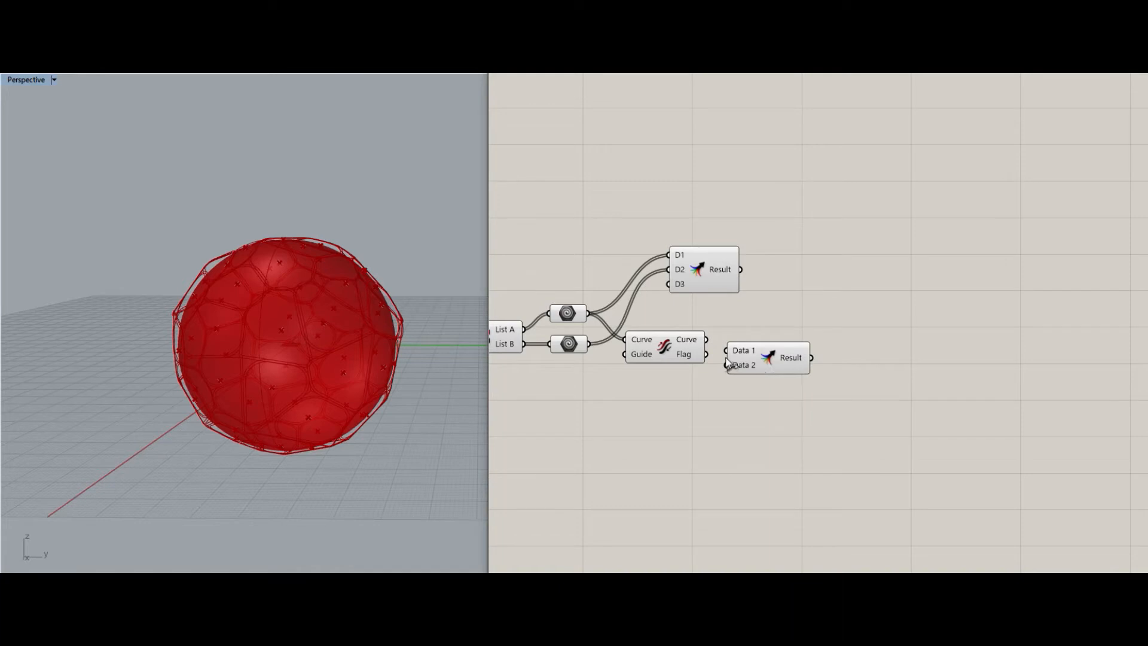
click(700, 350)
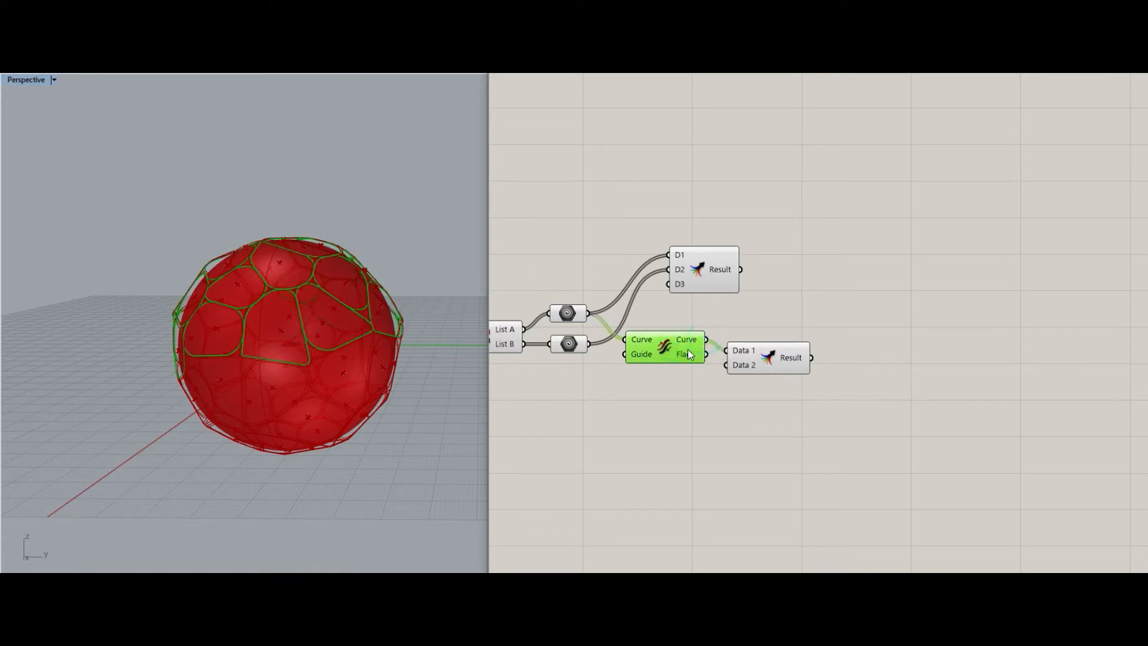
drag(673, 359, 589, 344)
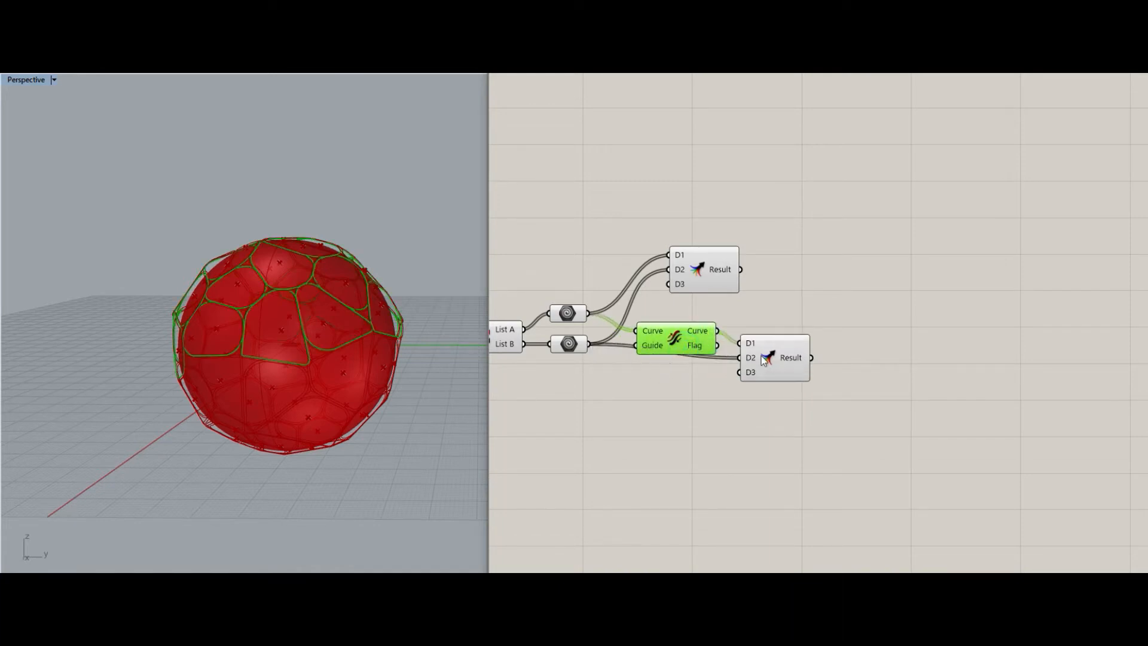
drag(751, 357, 749, 381)
click(834, 346)
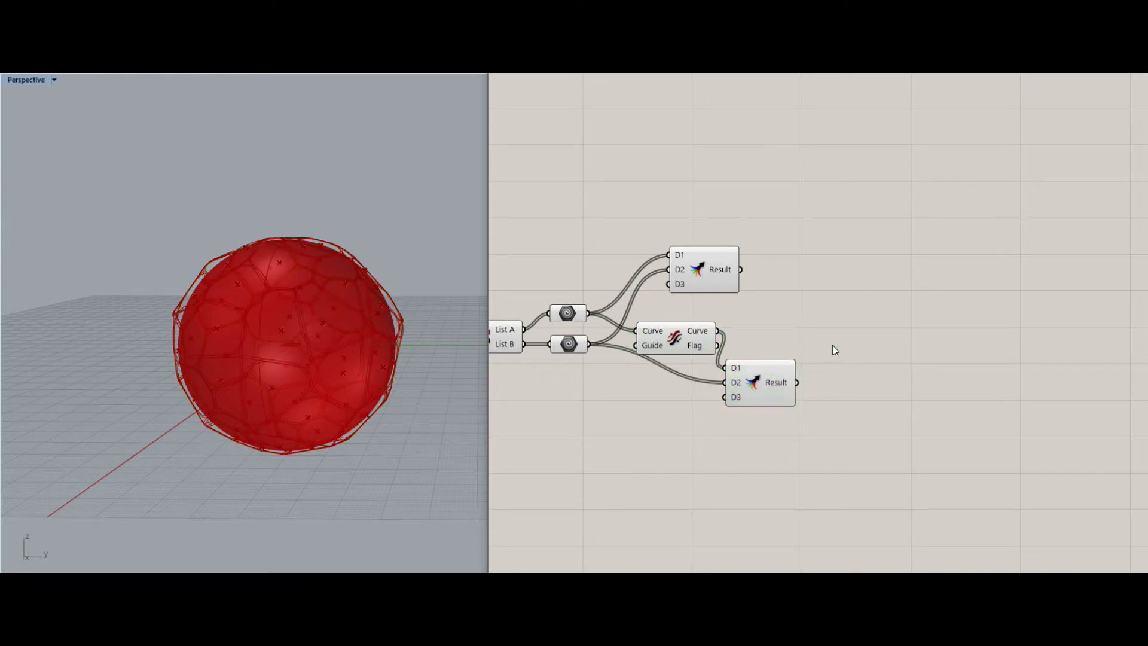
Add an Offset Curve component beyond the second Merge and connect the merged Result to its Curve input.
right_drag(833, 346, 754, 336)
double_click(758, 355)
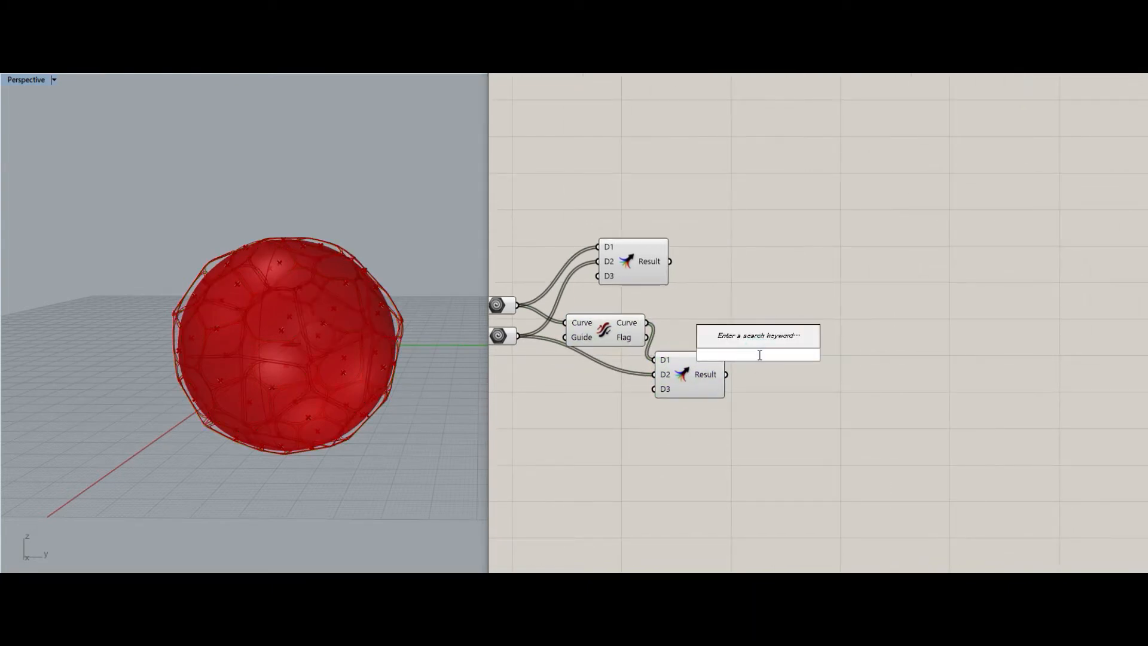
text(offset)
key(Return)
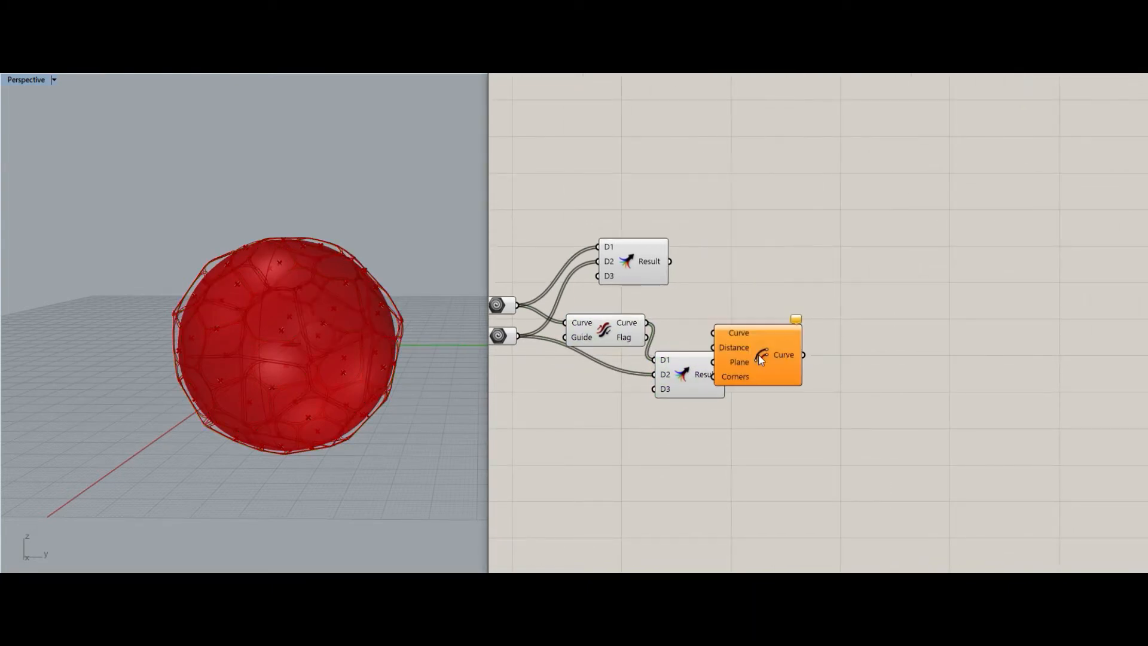
drag(760, 353, 877, 389)
scroll(747, 381, up, 1)
scroll(747, 381, up, 1)
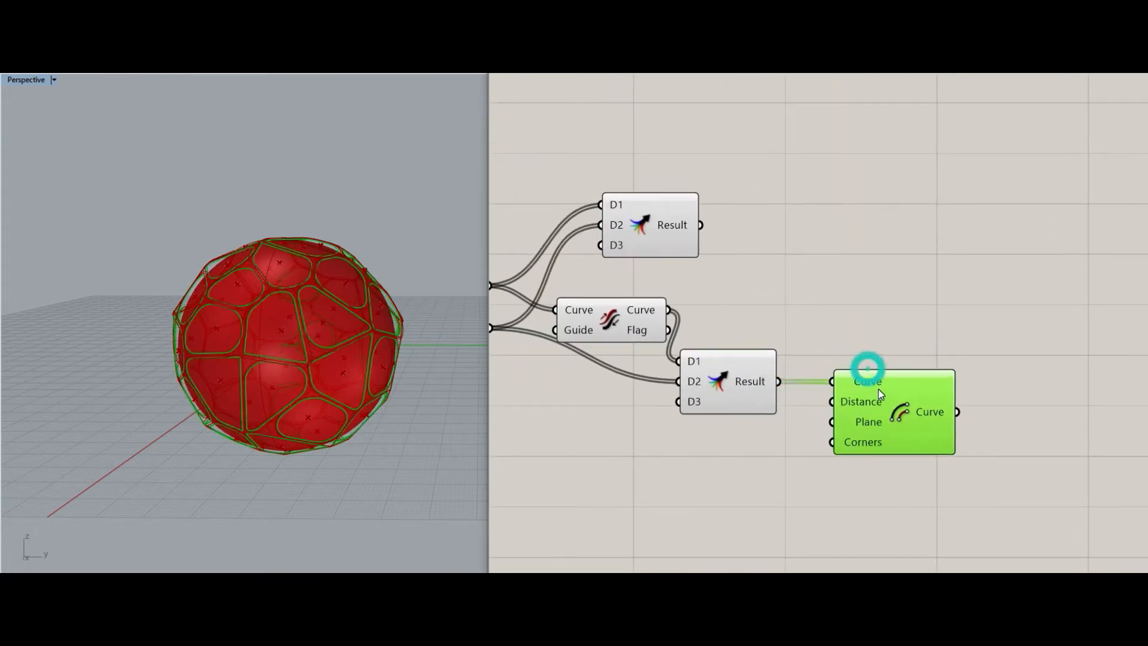
Create a number slider of 1.25 and connect it to the Distance input of the new Offset Curve.
click(769, 468)
double_click(769, 468)
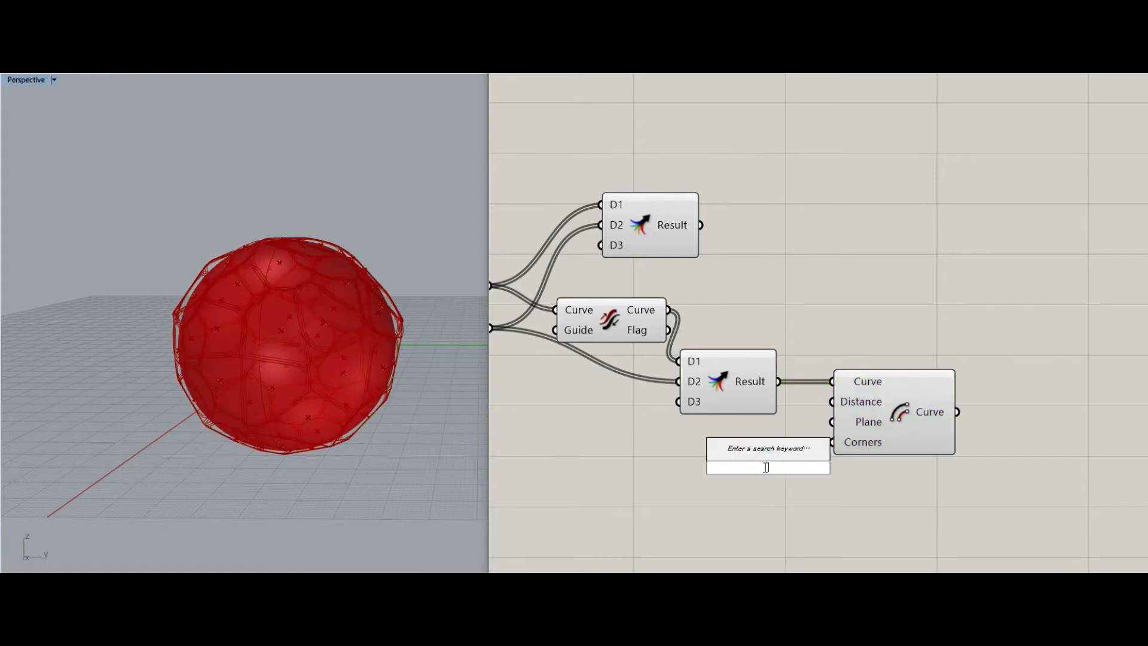
text(1)
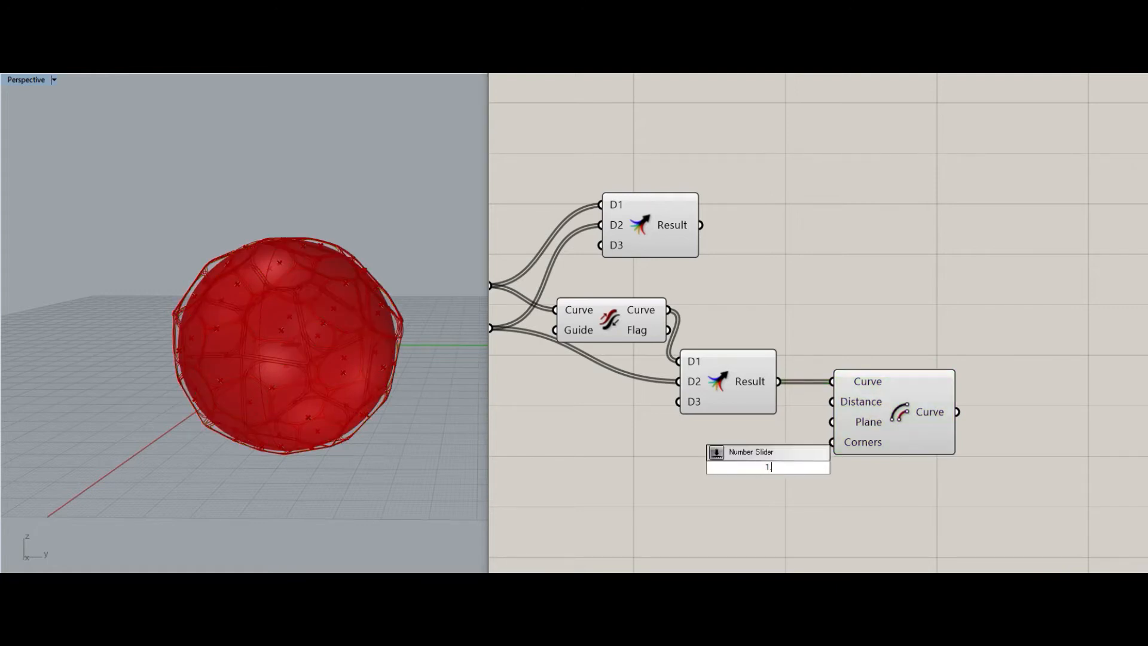
text(.25)
key(Return)
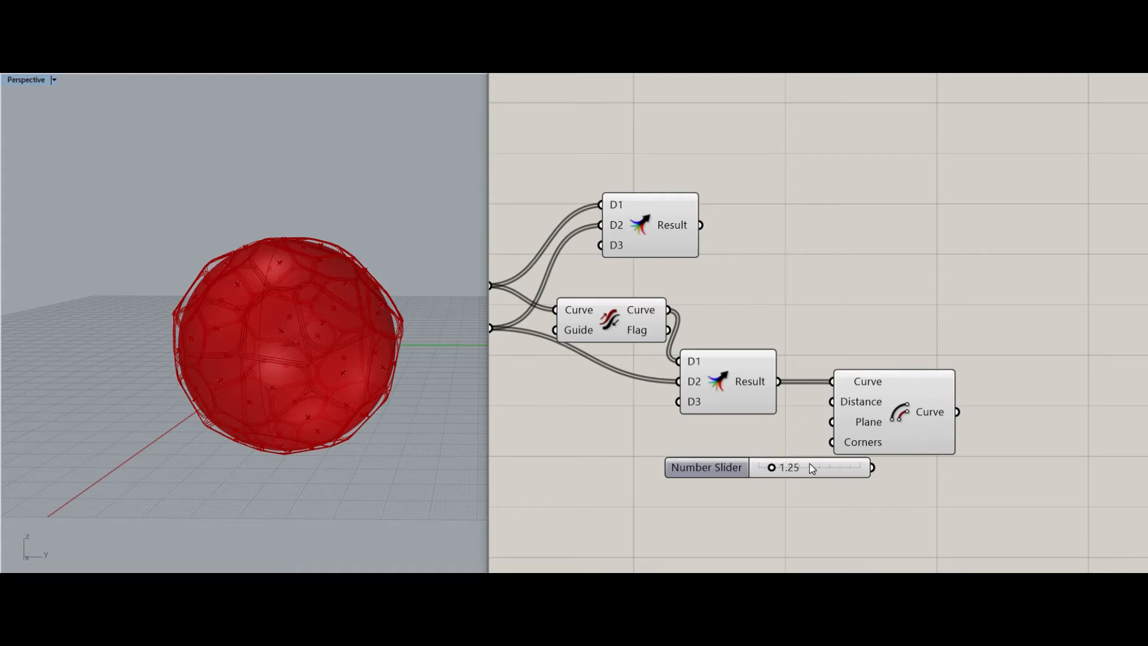
drag(812, 468, 832, 402)
click(851, 421)
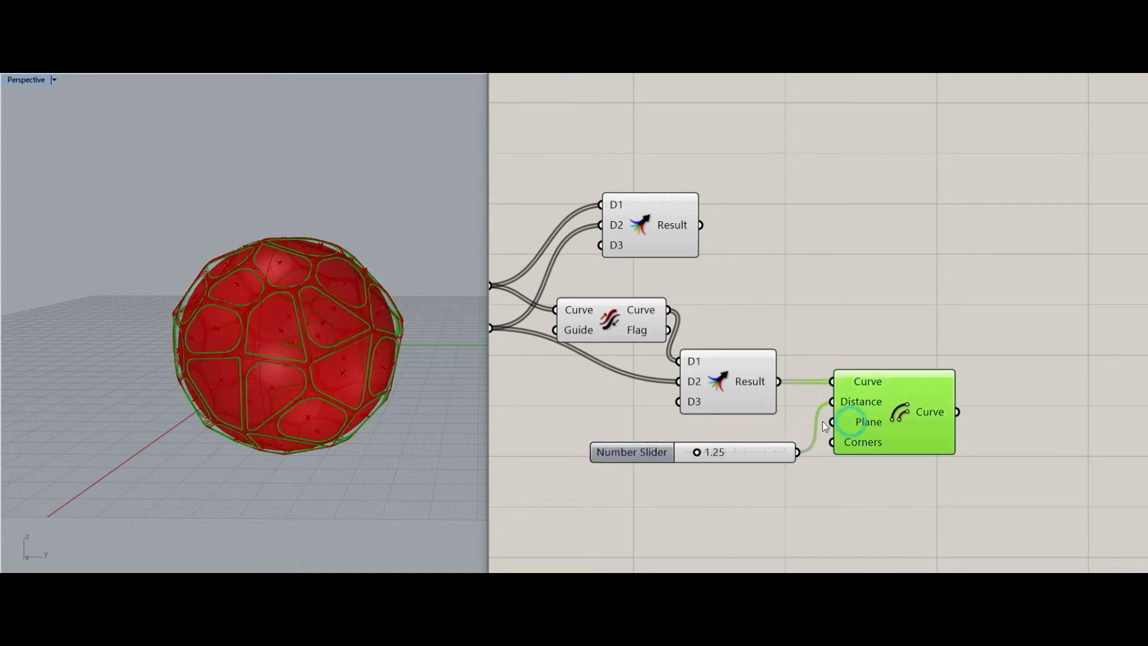
Set the offset distance slider to 0.64 and compare the offset curves with those of the first Merge.
mouse_move(697, 452)
mouse_down()
mouse_move(749, 451)
mouse_move(679, 453)
mouse_move(696, 453)
mouse_up()
click(703, 479)
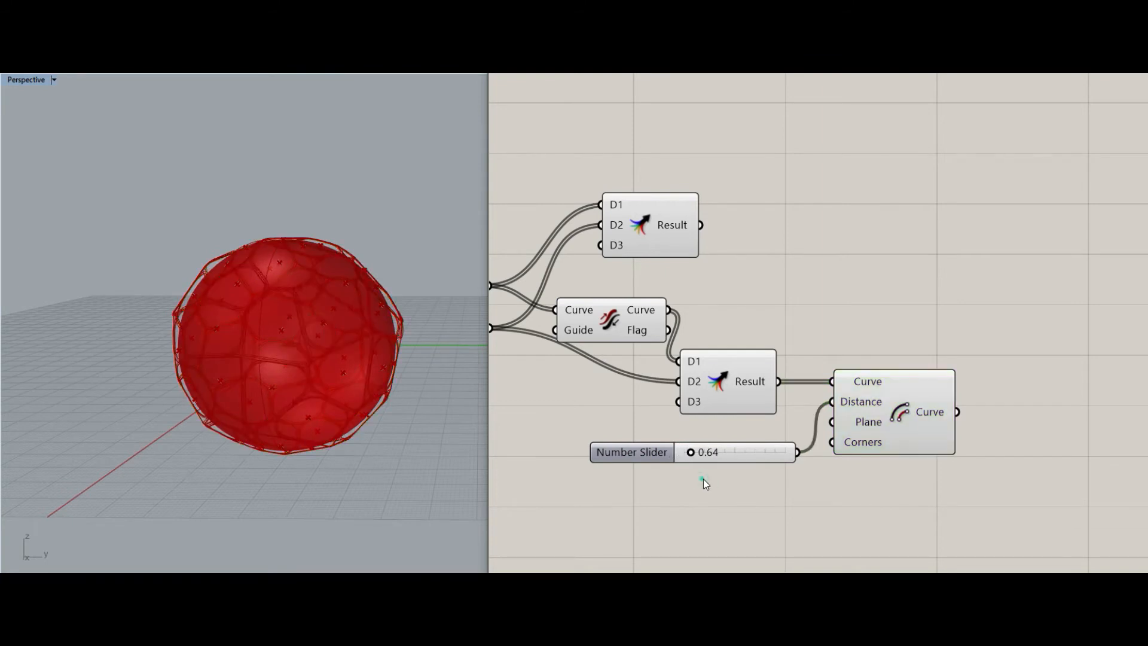
right_drag(837, 365, 663, 407)
click(713, 449)
right_drag(705, 272, 794, 242)
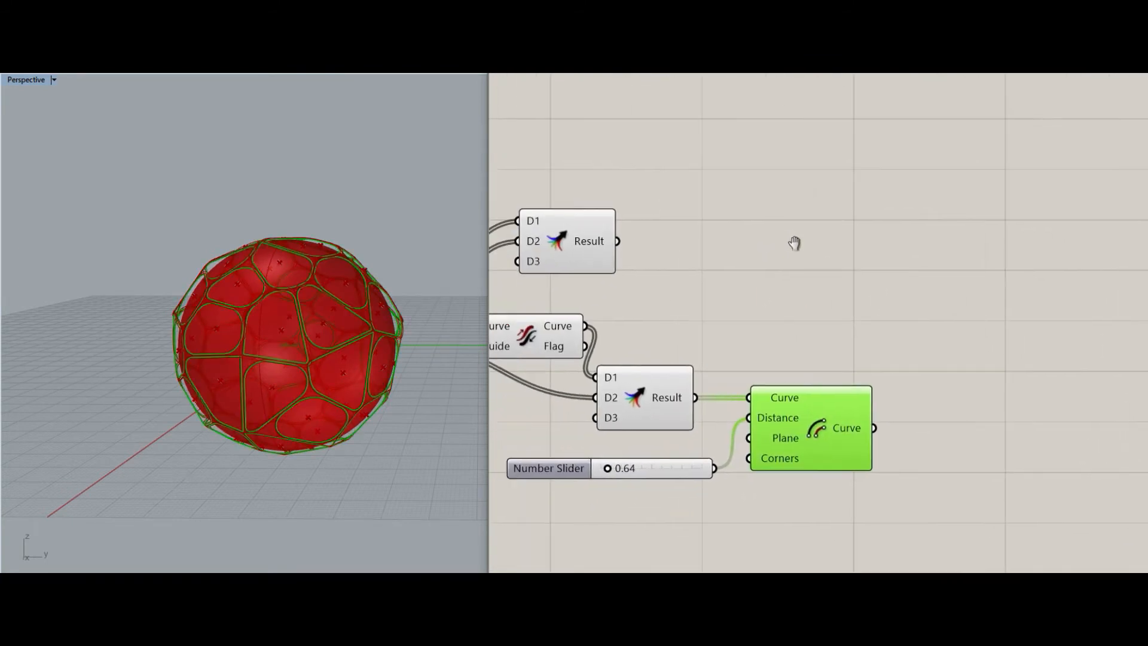
click(564, 239)
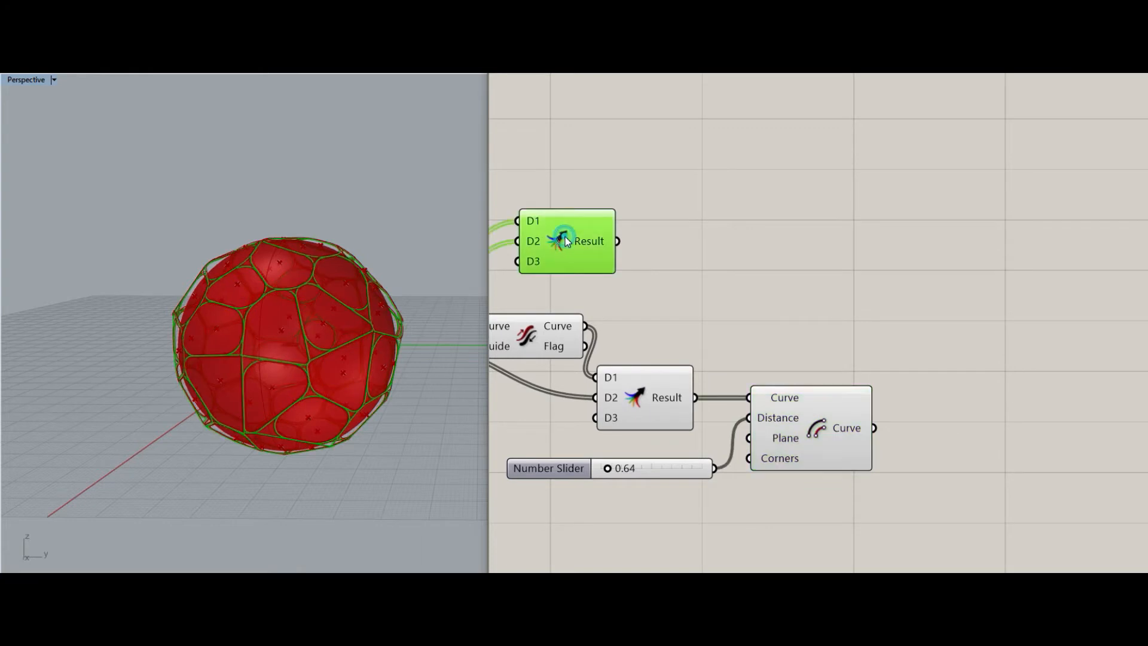
click(813, 402)
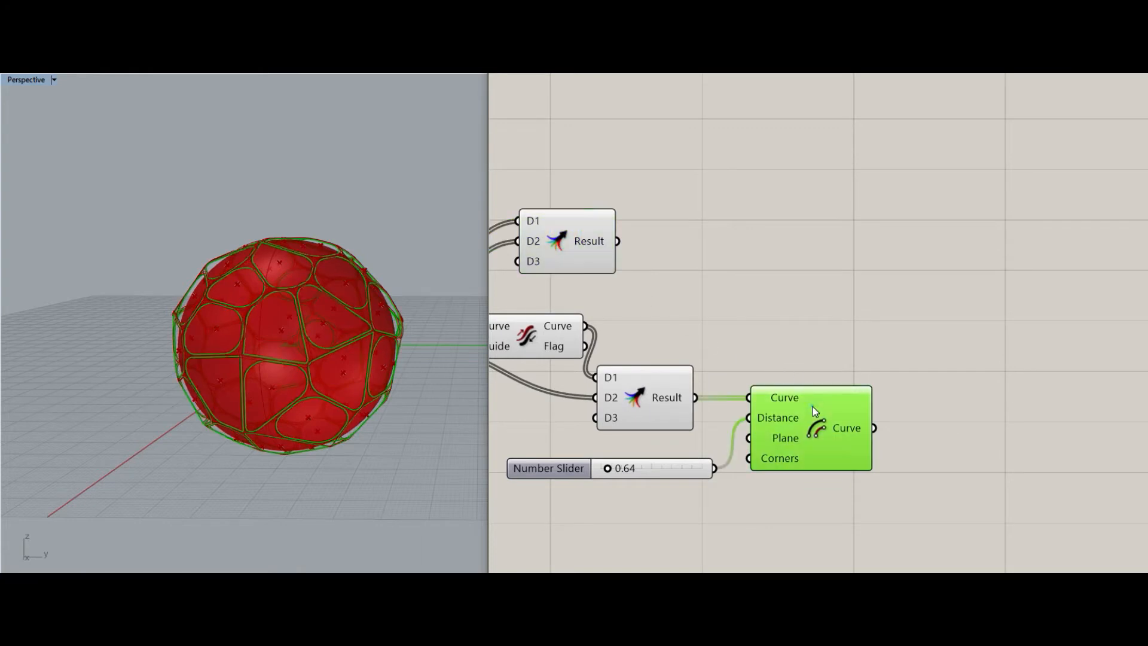
Add a Weave component with the first Merge's Result in Stream 0 and the new offset curves in Stream 1.
double_click(835, 243)
text(w)
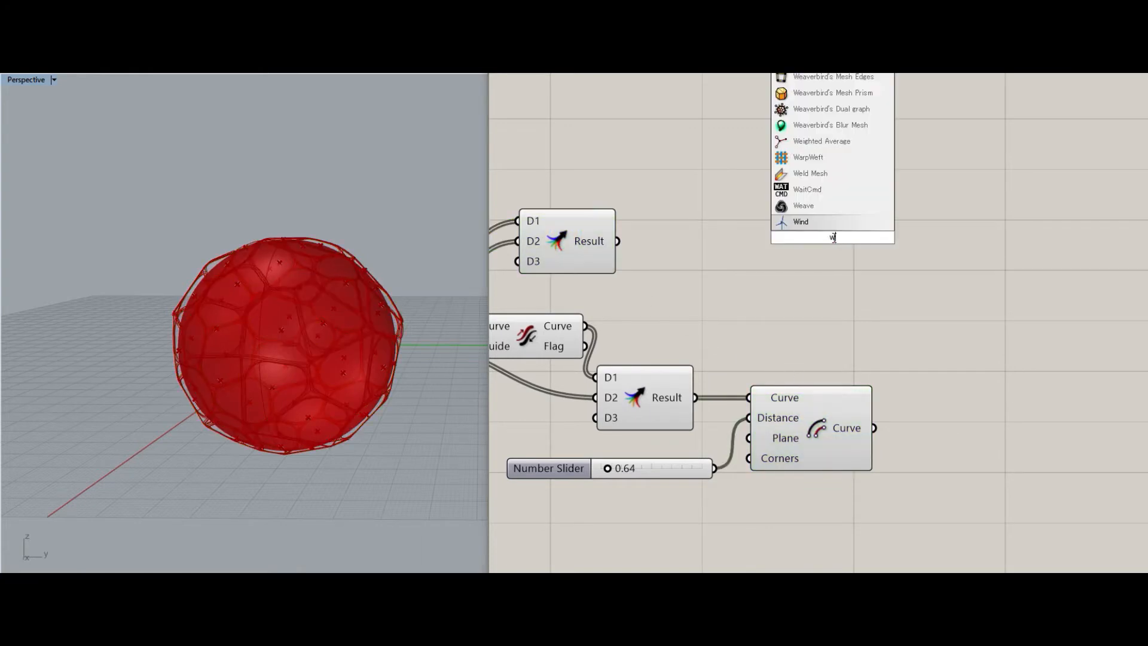
text(eave)
key(Return)
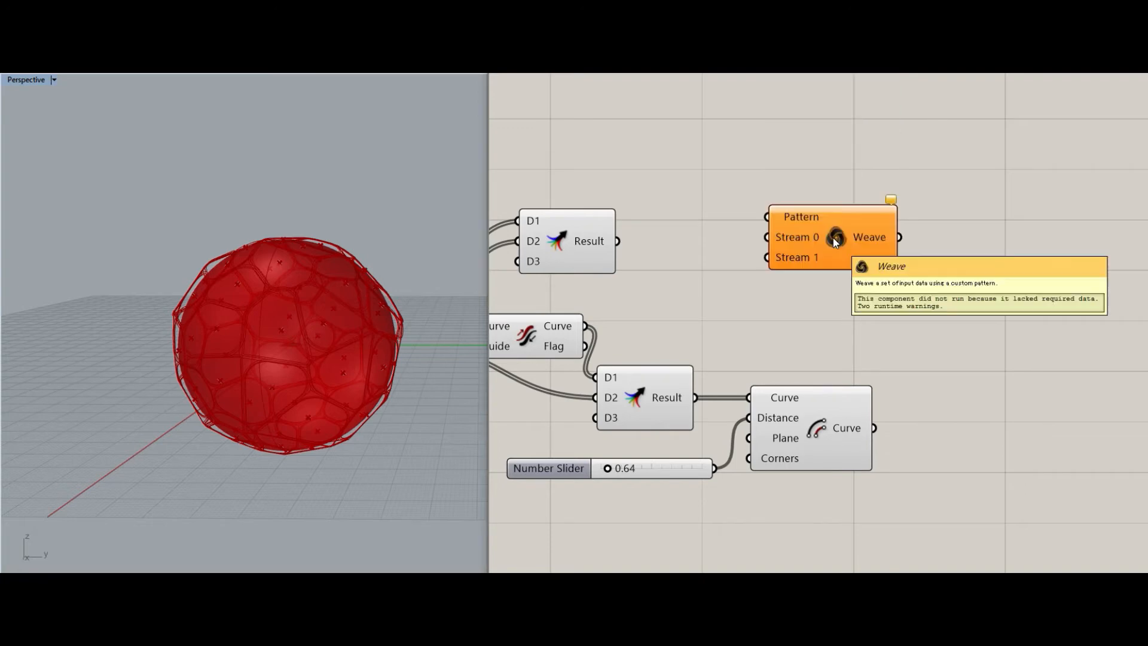
drag(819, 244, 894, 247)
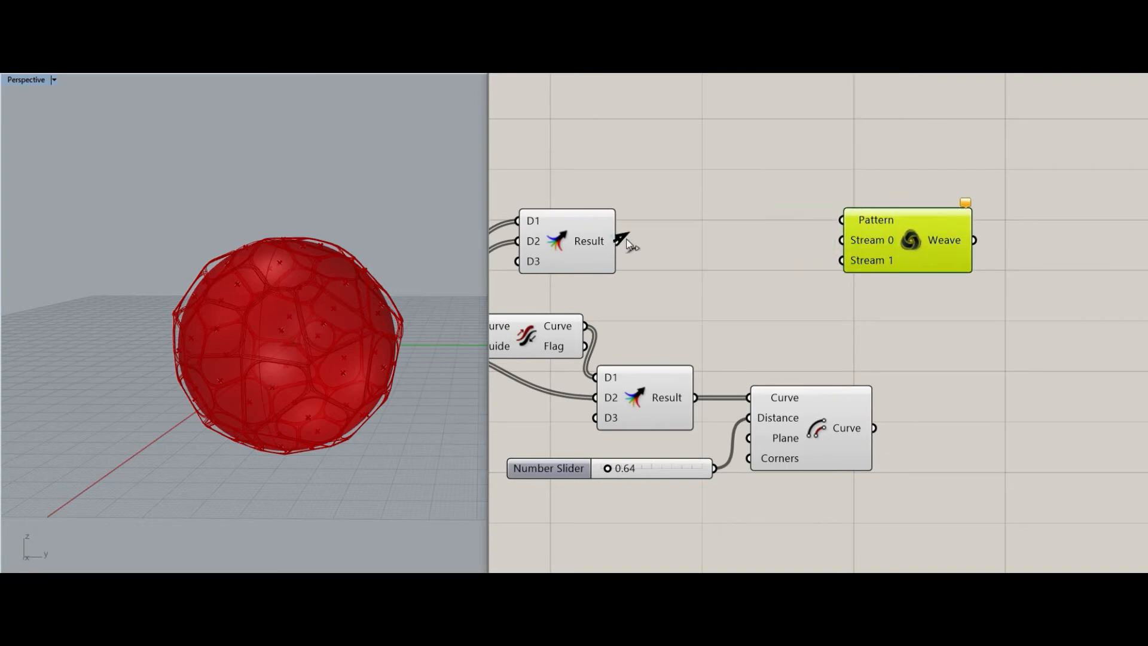
drag(627, 240, 874, 427)
drag(911, 244, 921, 245)
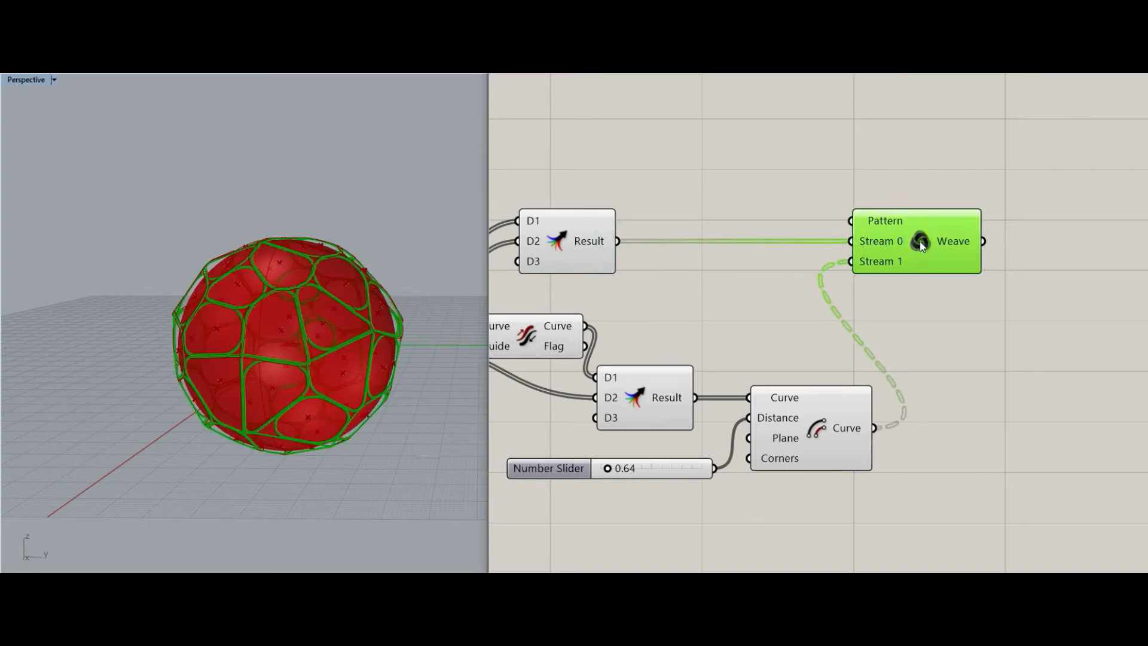
Add a Graft Tree component beyond Weave and connect the Weave output to its Tree input.
right_drag(930, 325, 756, 317)
click(856, 302)
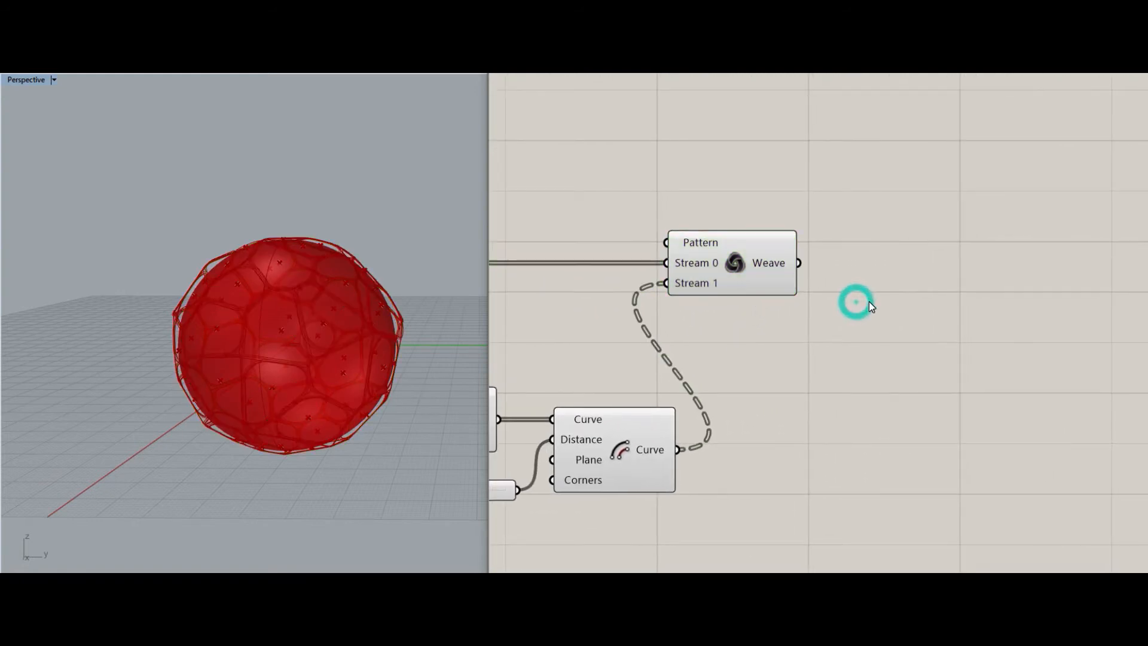
double_click(869, 301)
text(gra)
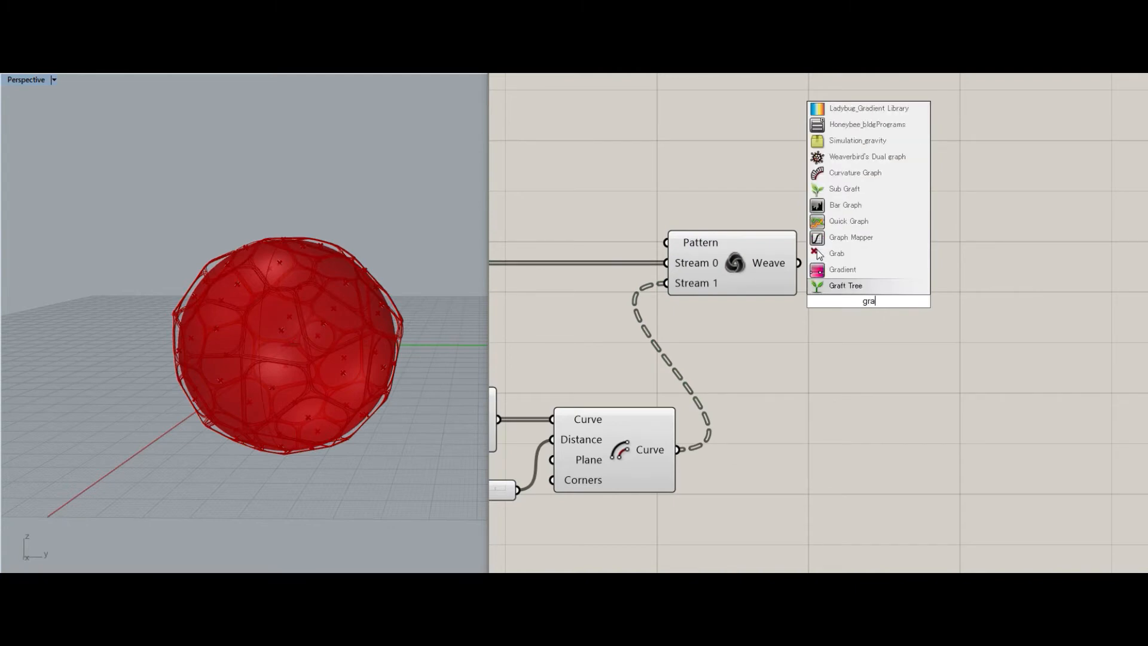
text(ft)
key(Return)
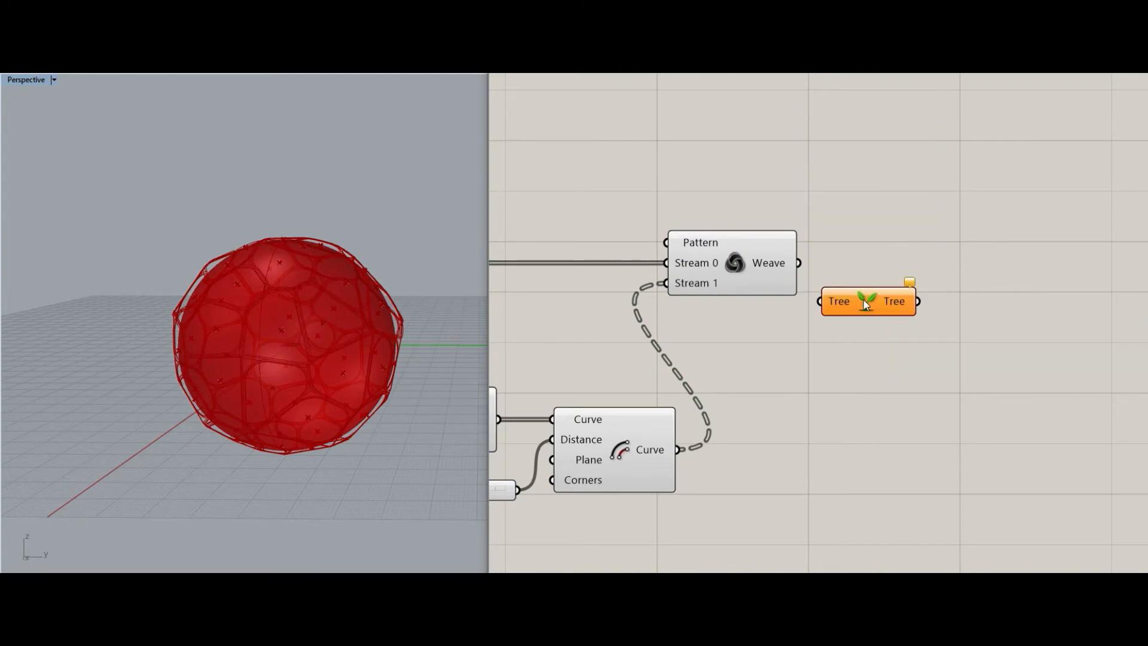
drag(799, 263, 844, 299)
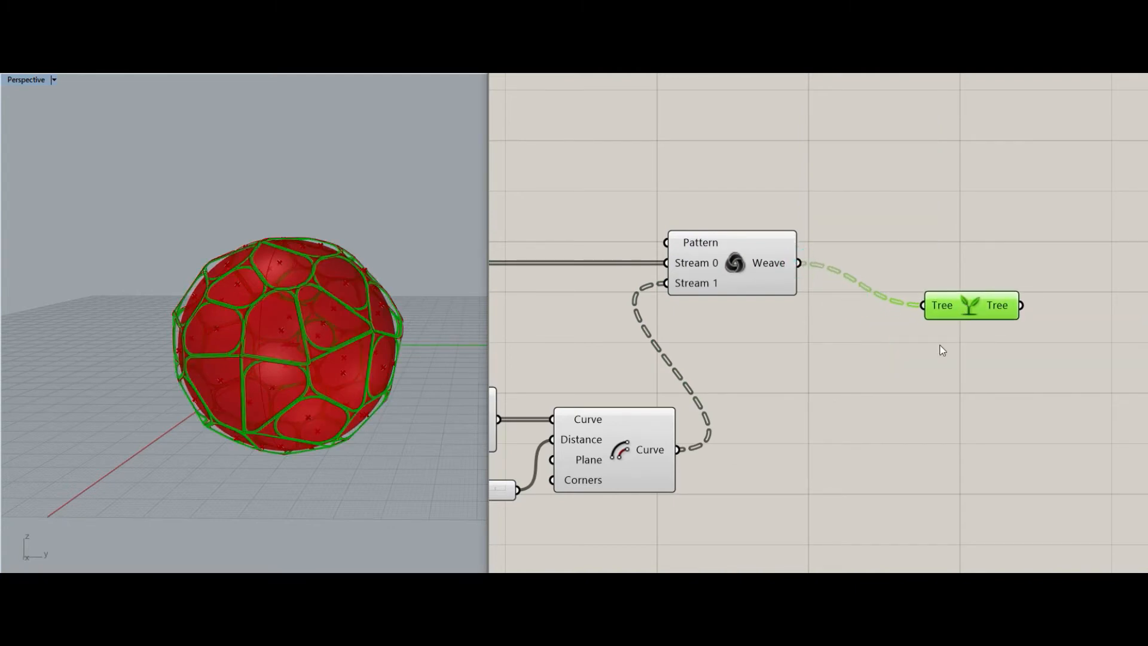
Add a Scale component below Graft Tree and connect the Weave output to its Geometry input.
right_drag(939, 350, 782, 349)
double_click(759, 389)
text(s)
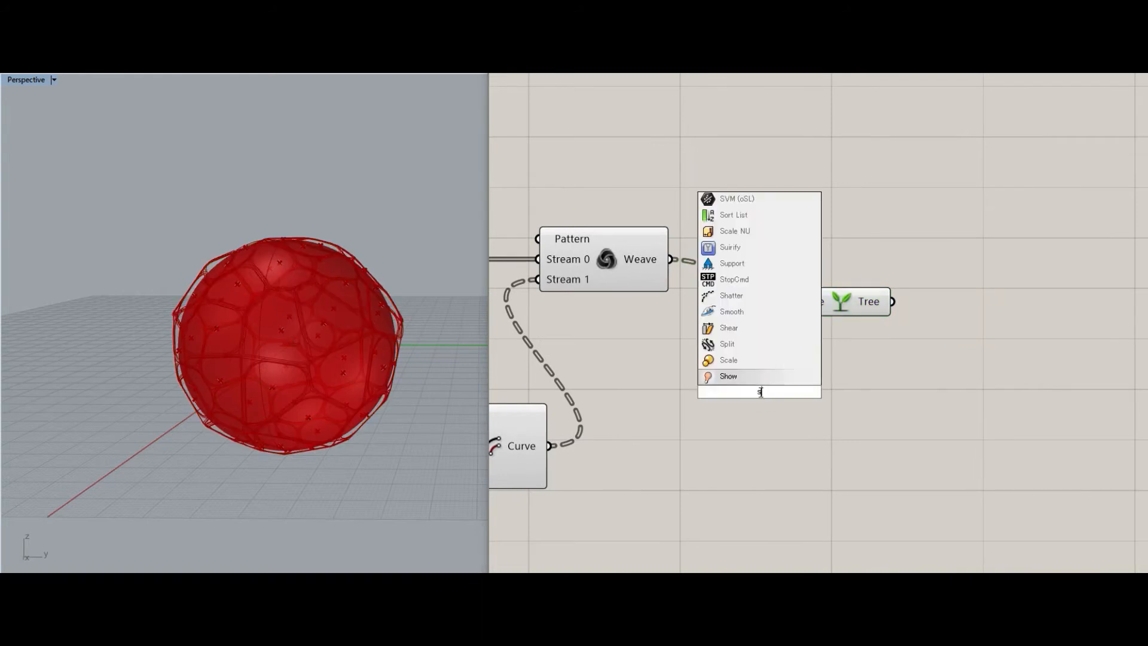
text(cale)
key(Return)
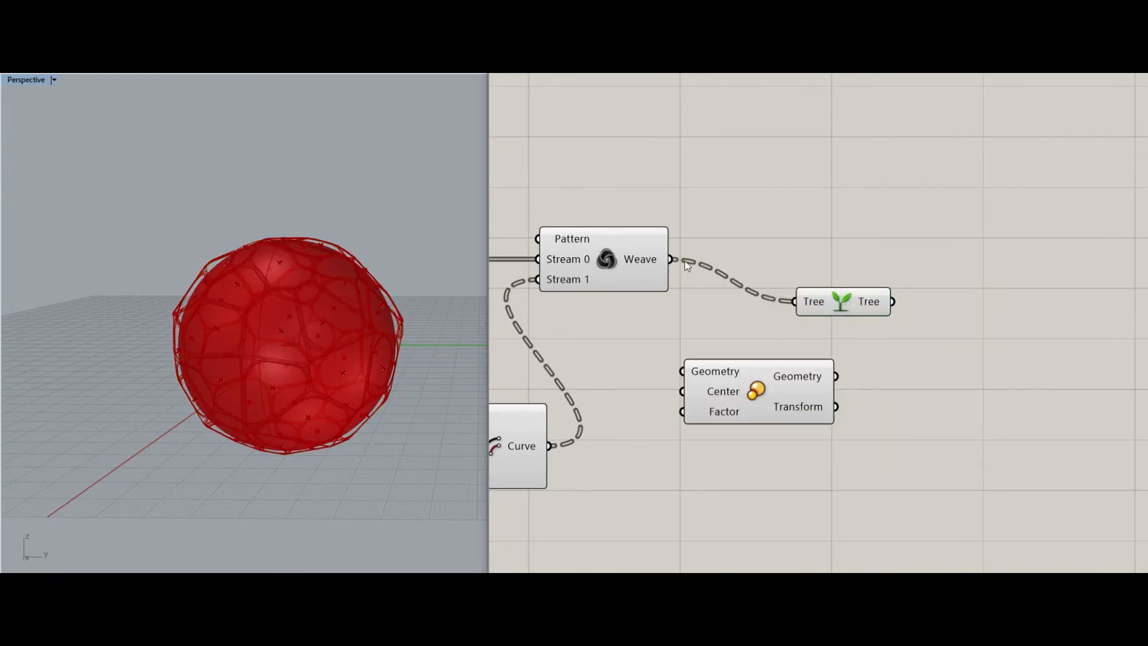
drag(683, 302, 682, 370)
drag(755, 390, 826, 414)
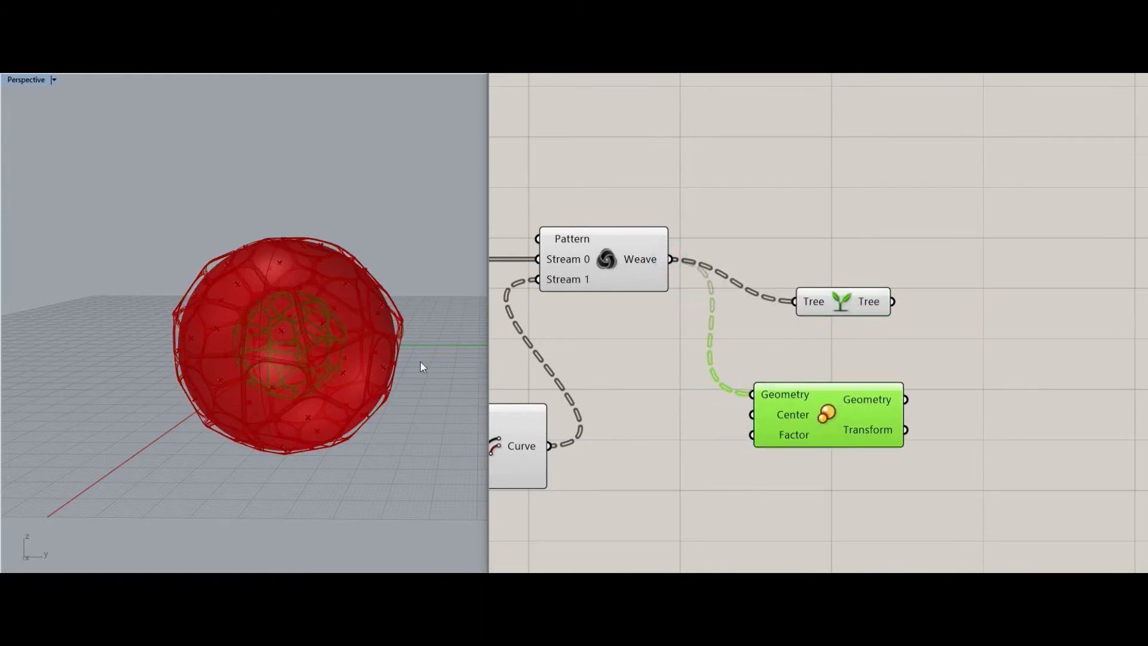
Turn off the preview of all components upstream of Weave.
right_drag(421, 361, 257, 387)
scroll(666, 321, down, 8)
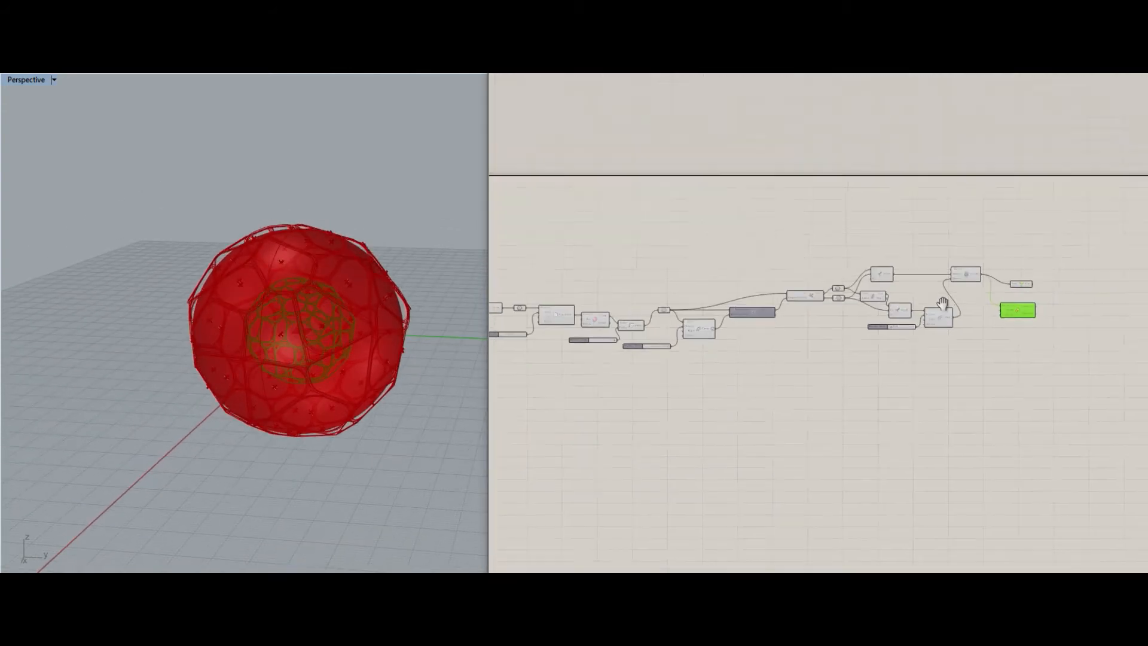
drag(547, 244, 959, 389)
middle_click(924, 292)
click(960, 245)
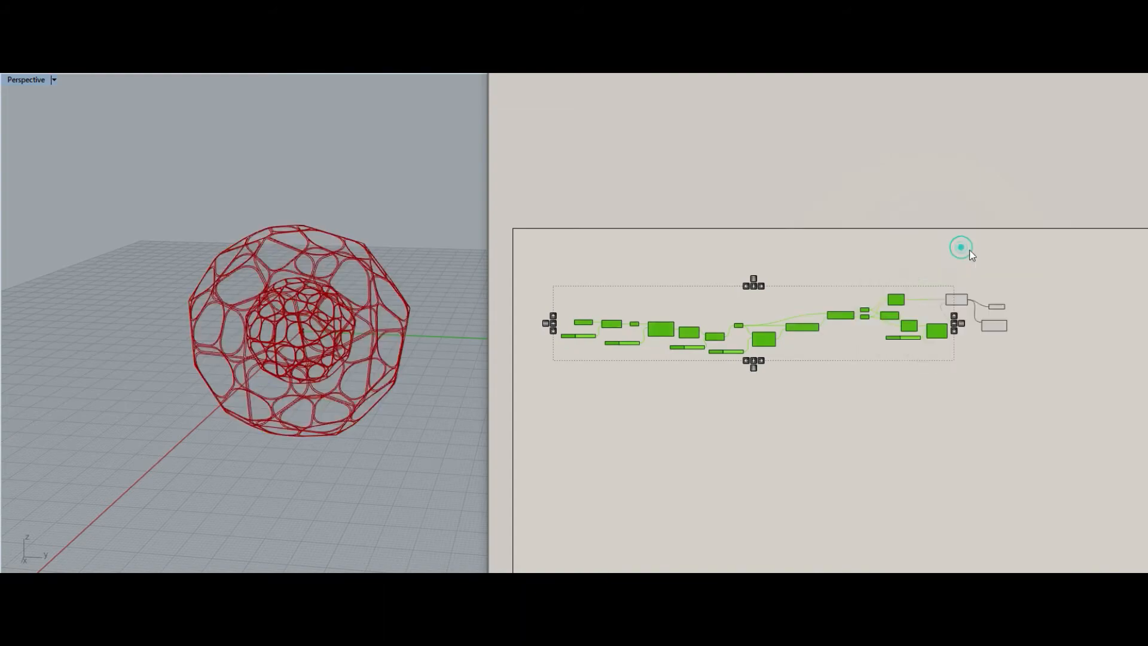
Examine the Weave output curves in the viewport against the scaled inner copy.
scroll(1005, 304, up, 3)
scroll(1008, 309, up, 3)
click(984, 205)
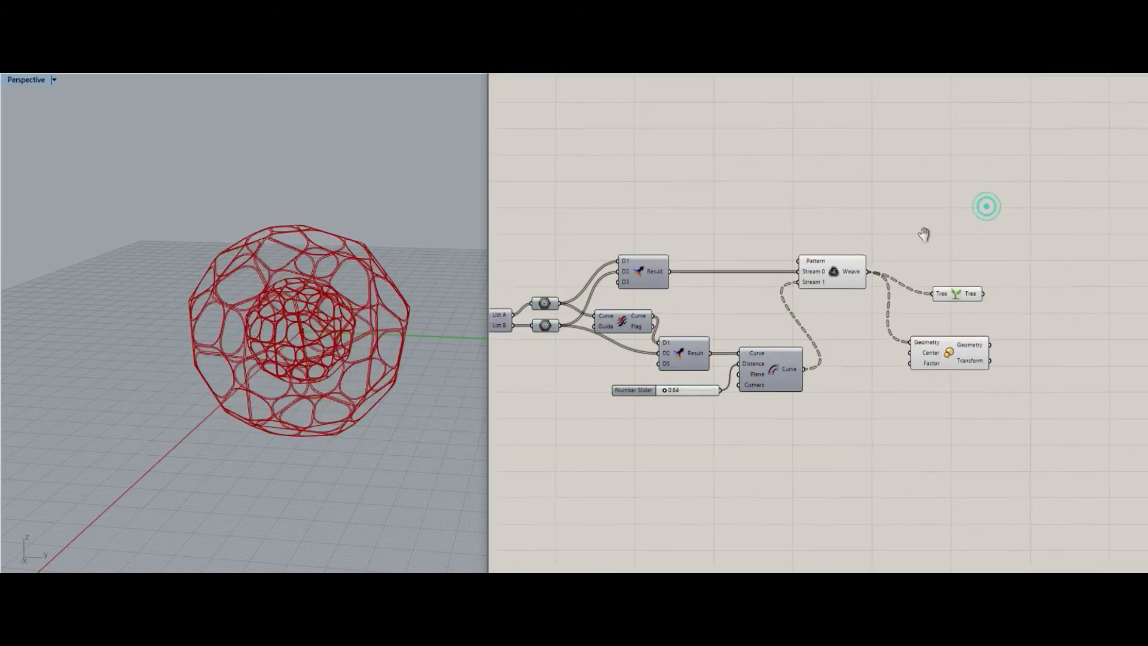
scroll(371, 337, up, 3)
right_drag(361, 339, 366, 370)
click(877, 366)
click(766, 272)
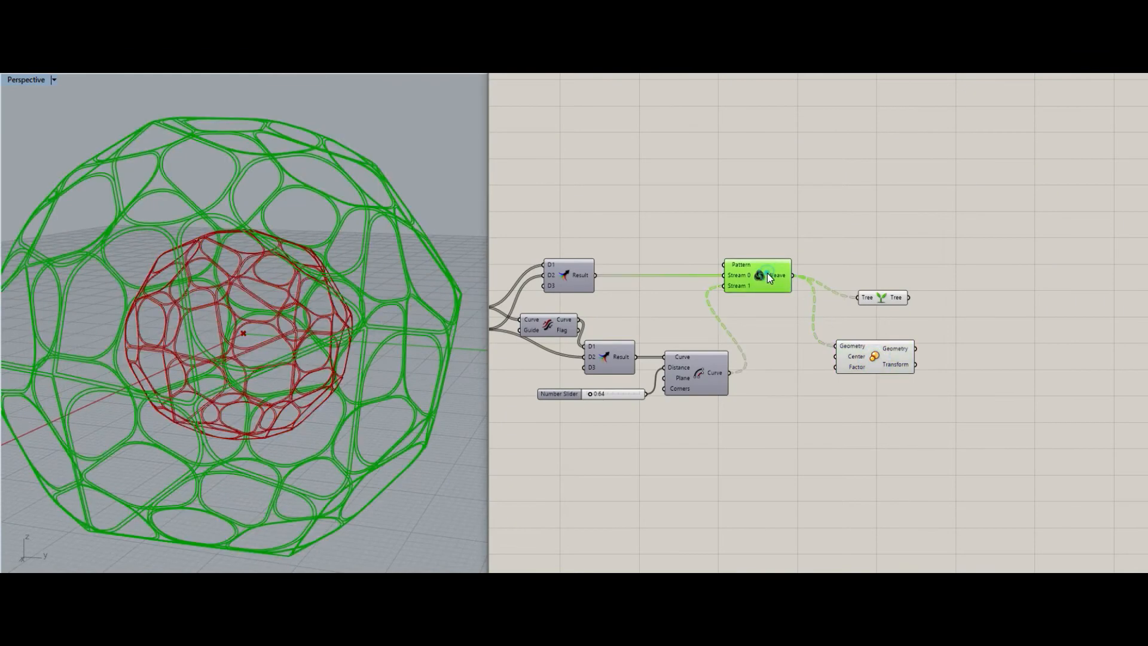
click(911, 239)
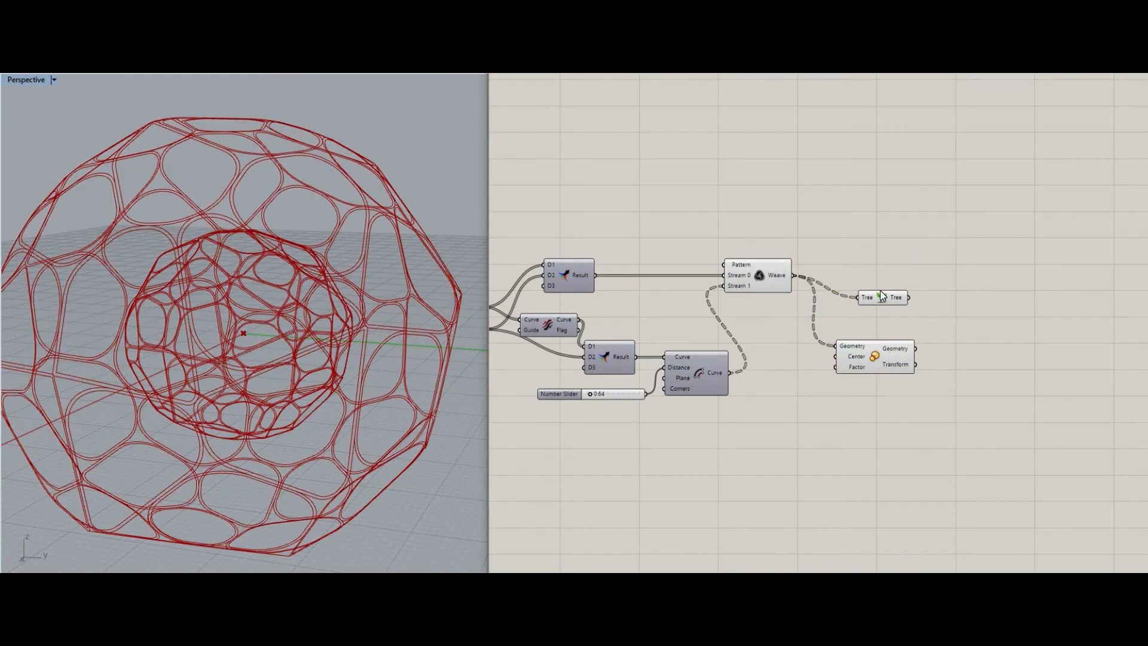
Align Graft Tree with Weave and add a second Graft Tree fed by the Scale component's Geometry output.
drag(882, 295, 882, 274)
double_click(974, 346)
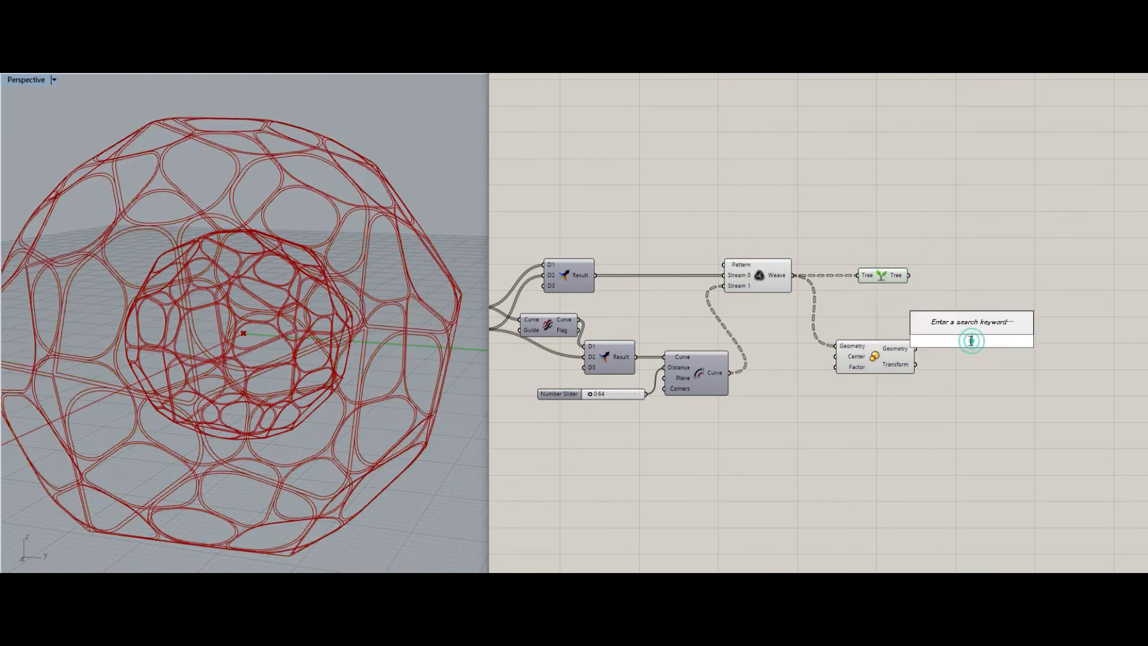
text(gra)
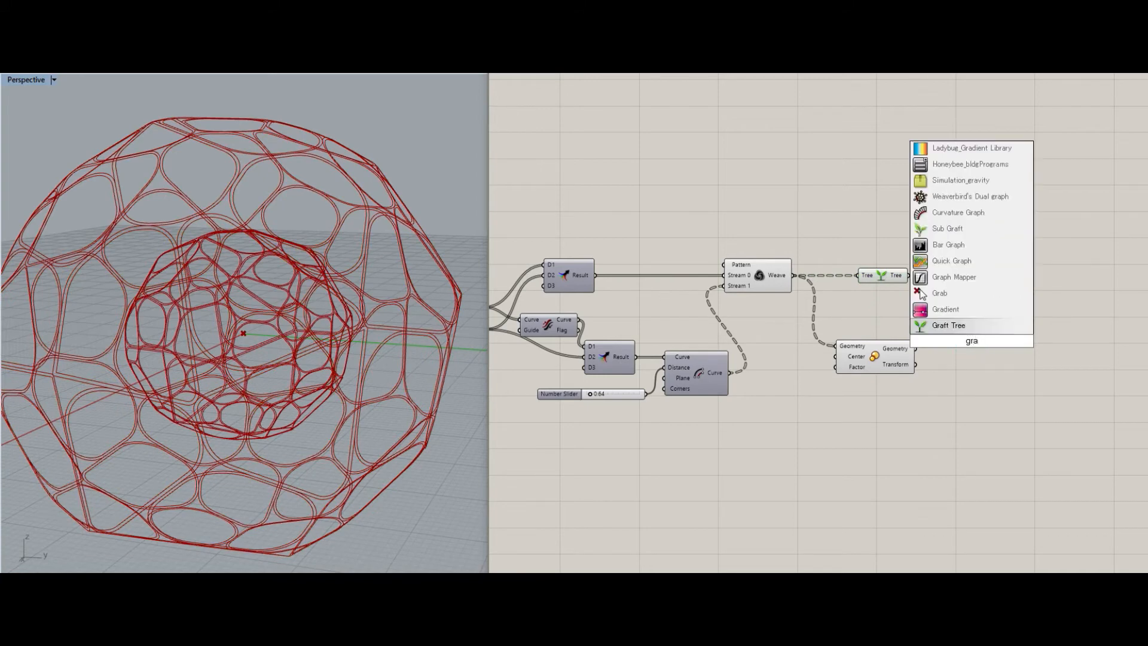
key(Return)
scroll(941, 356, up, 2)
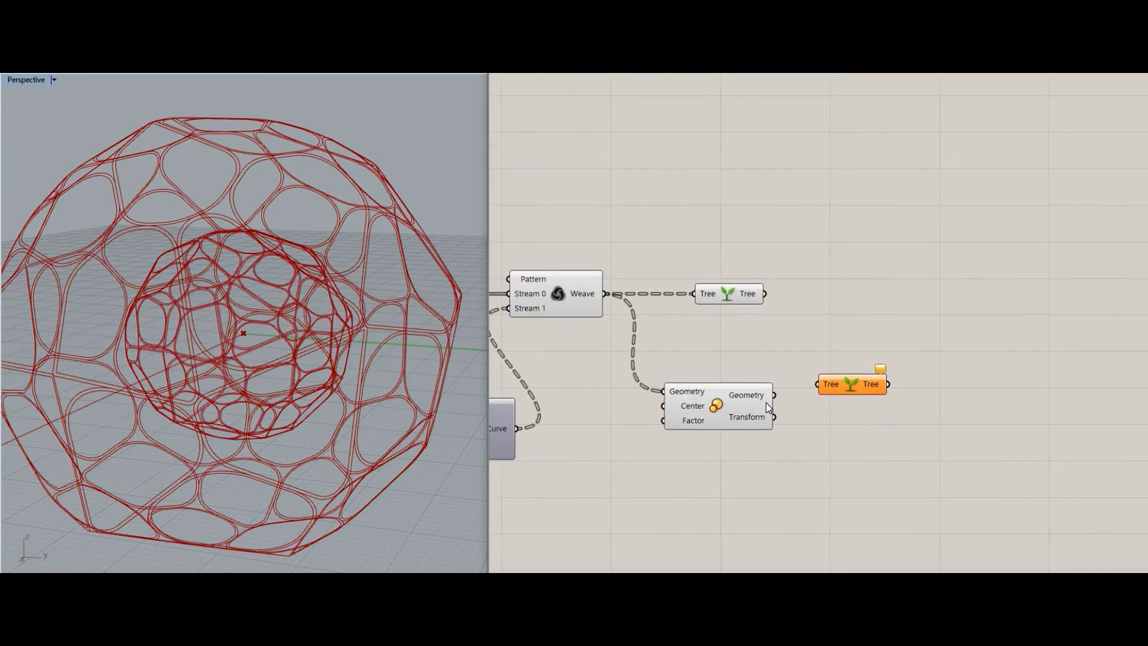
drag(825, 390, 826, 390)
scroll(920, 372, up, 1)
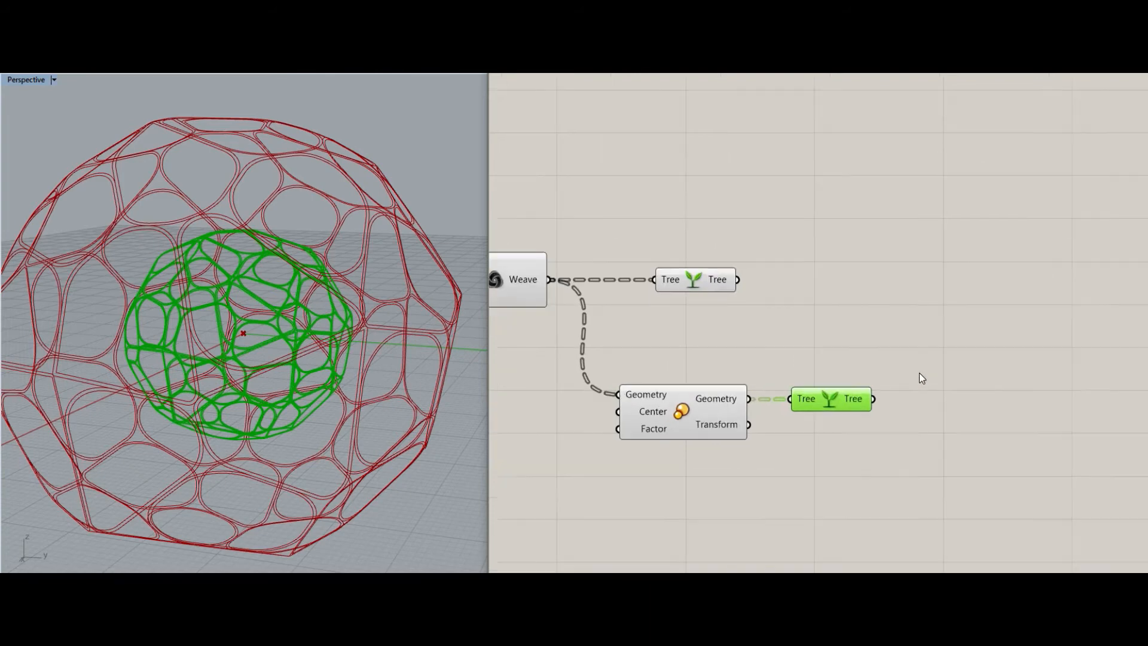
Add a Merge component with the Weave branch's Graft Tree in D1 and the Scale branch's Graft Tree in D2.
right_drag(919, 372, 885, 396)
double_click(899, 390)
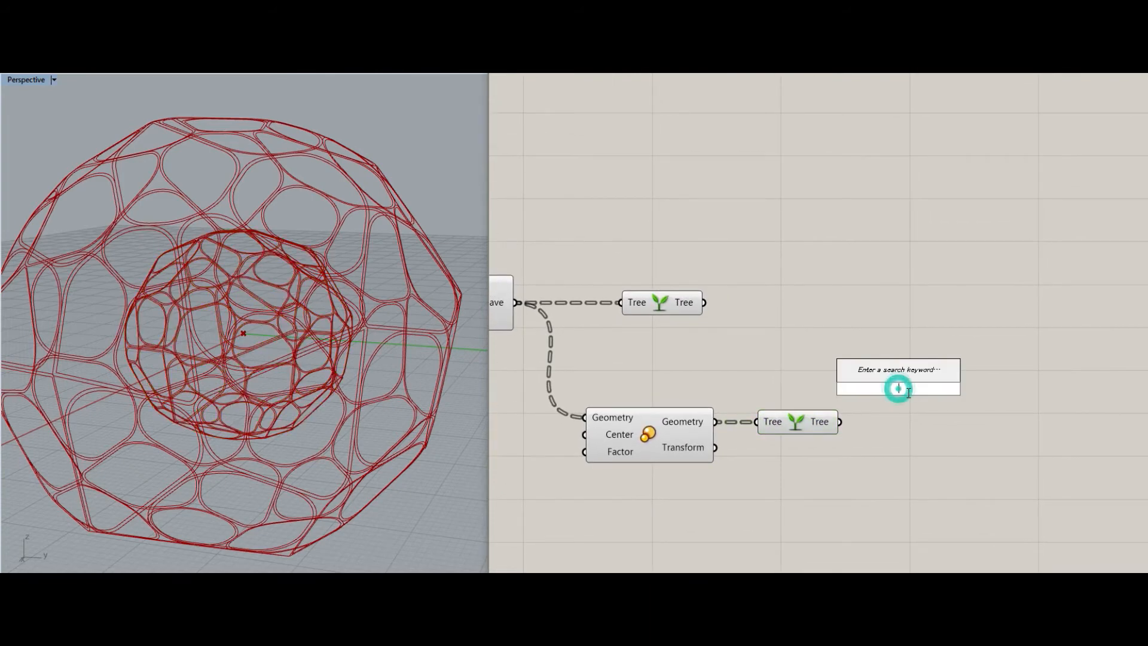
text(merge)
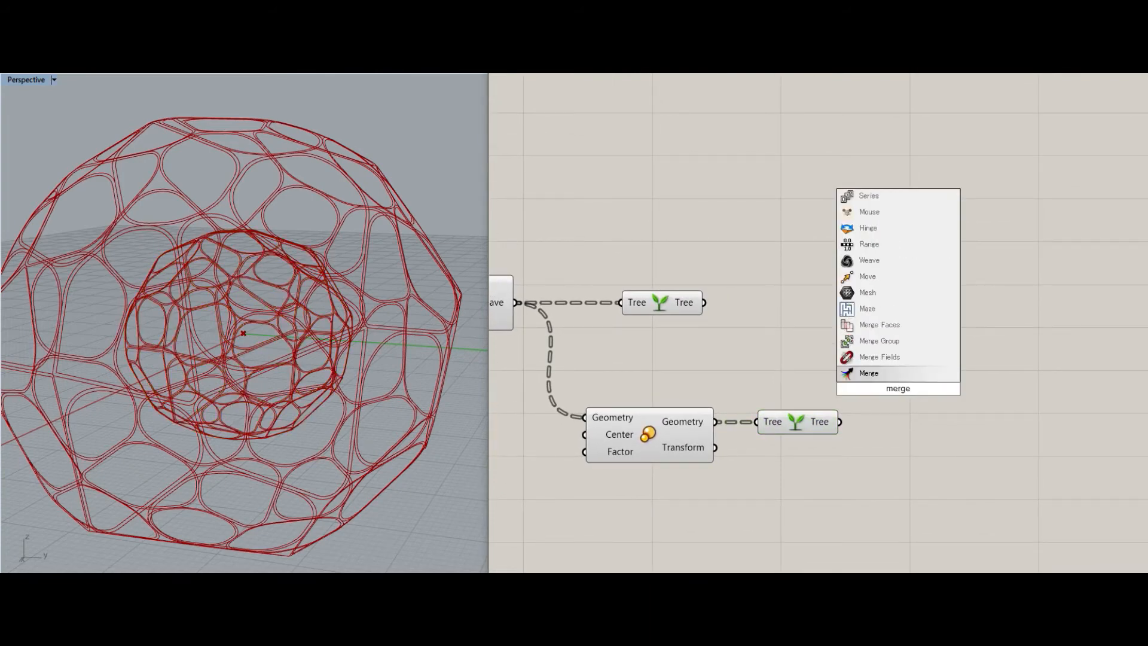
key(Return)
drag(907, 393, 839, 422)
drag(880, 364, 705, 310)
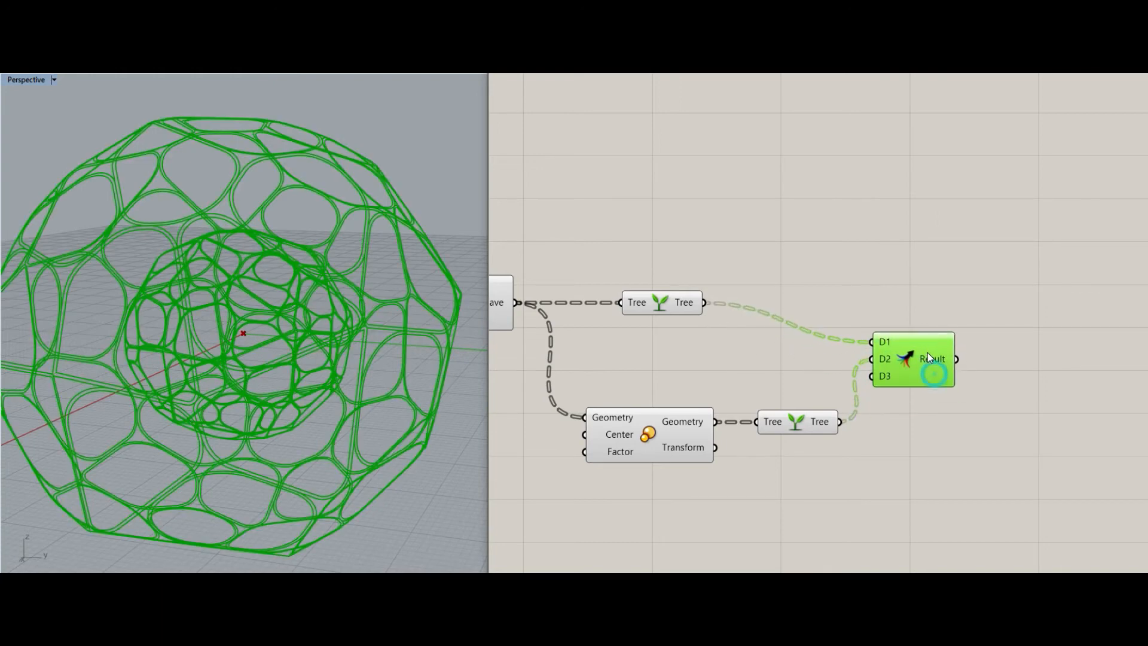
Add a Boundary Surfaces component above Merge and connect Scale's Geometry output to its Edges input.
right_drag(935, 294, 785, 289)
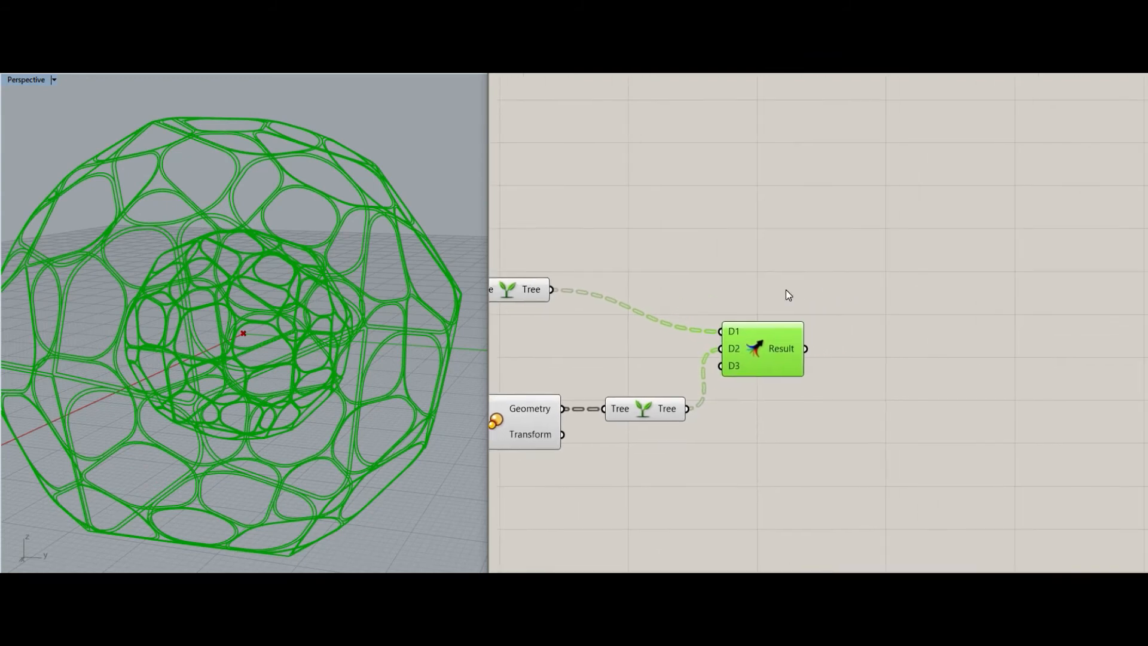
double_click(877, 331)
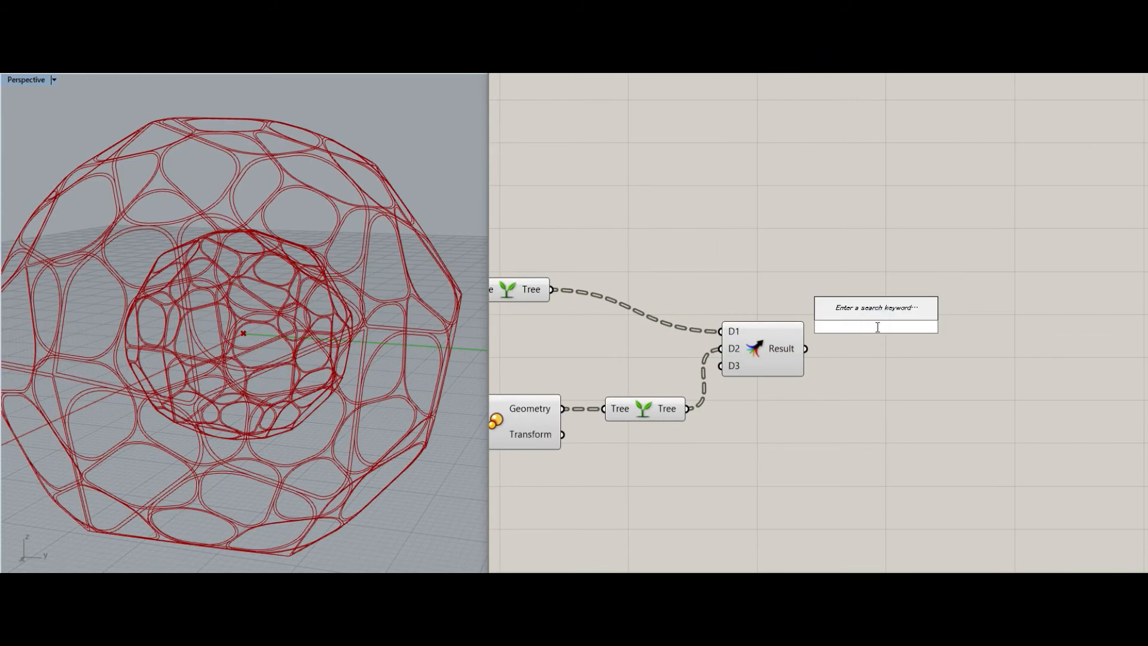
text(boundary)
key(Return)
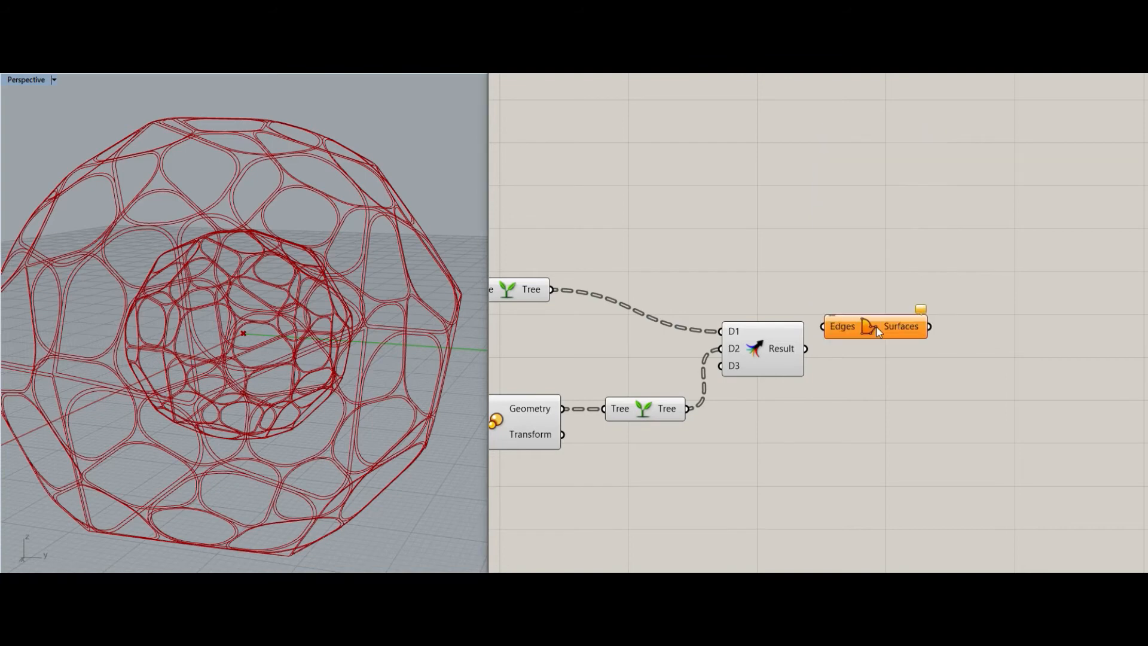
drag(877, 328, 783, 263)
right_drag(615, 360, 701, 335)
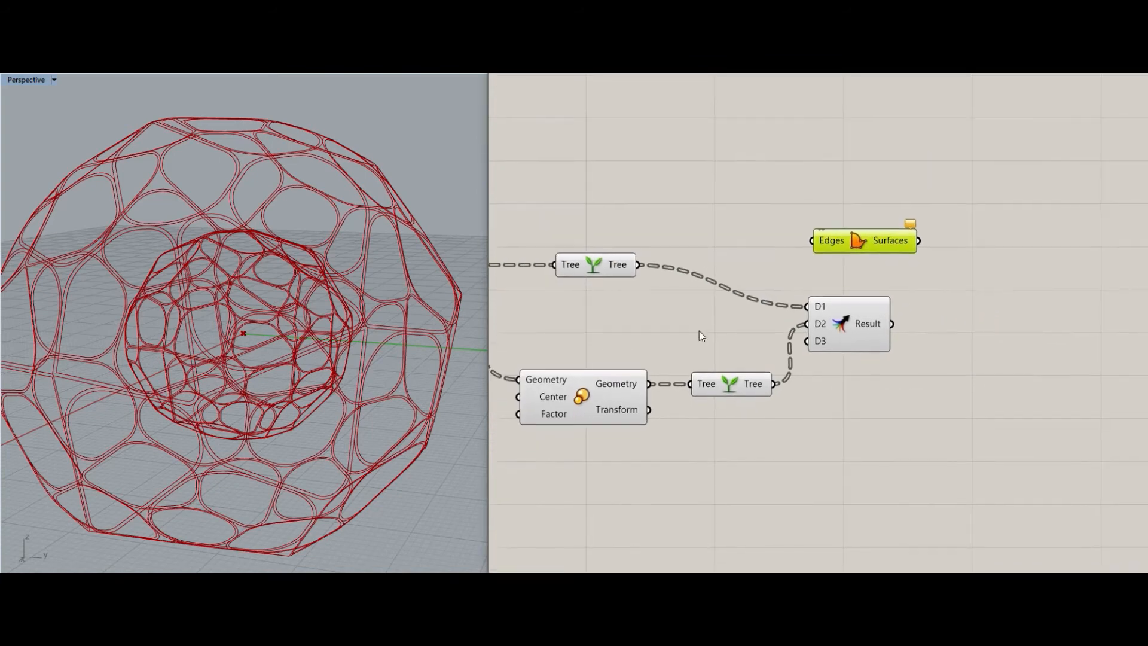
drag(650, 385, 861, 245)
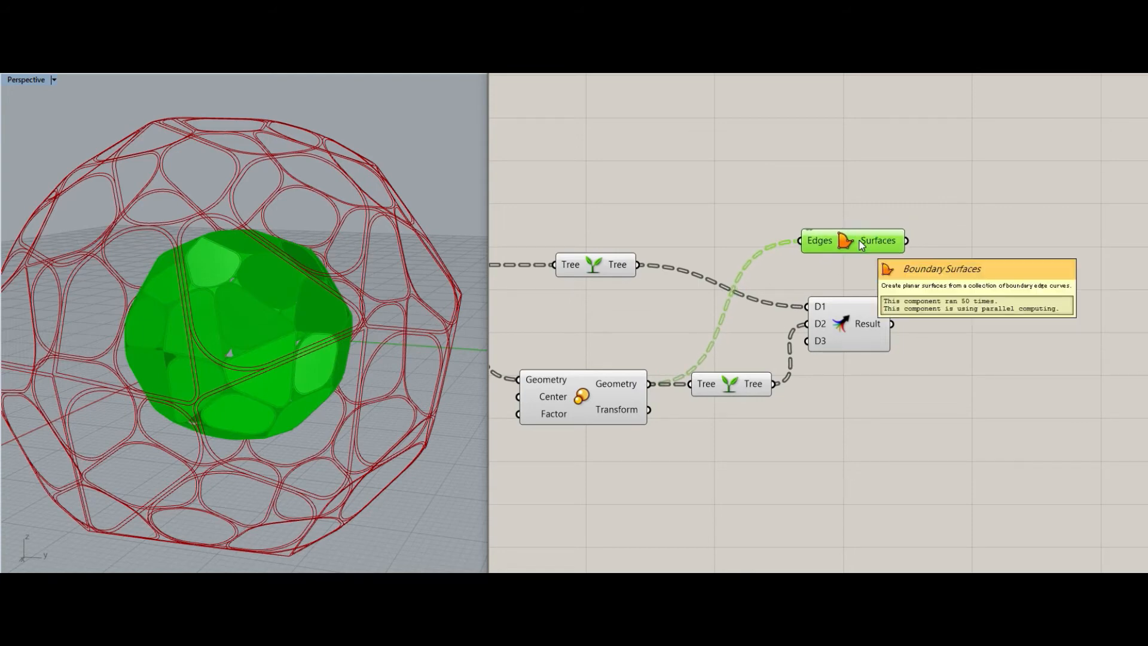
Duplicate the Boundary Surfaces component and connect the Weave output to the copy's Edges input.
right_drag(694, 217, 820, 209)
scroll(820, 208, down, 2)
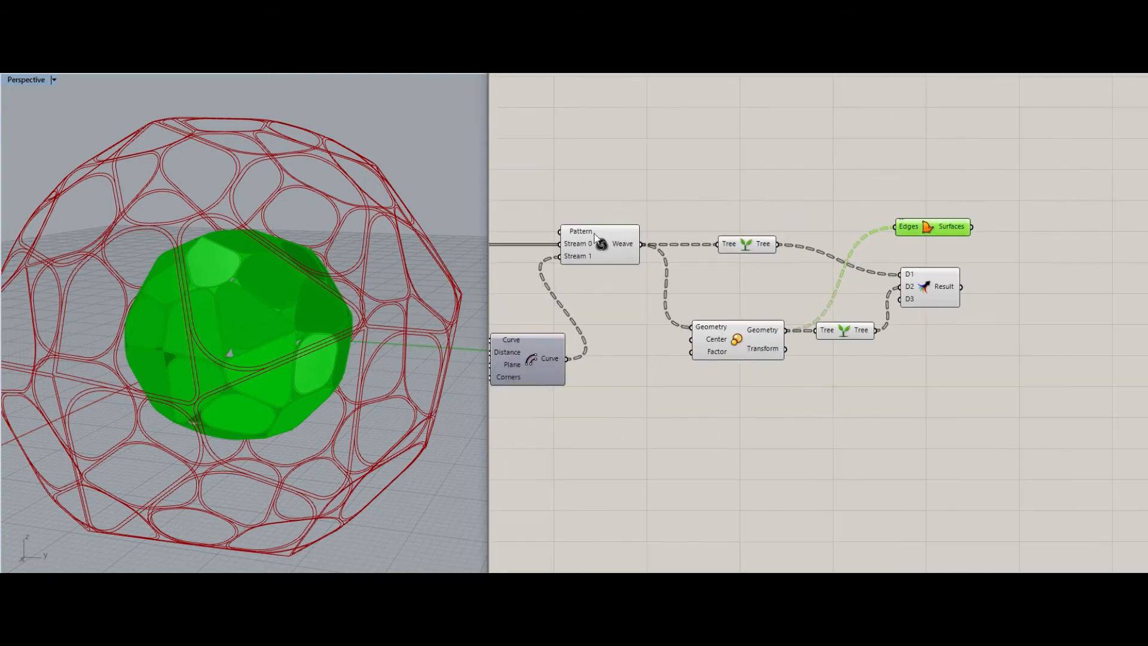
click(598, 238)
click(930, 226)
alt+drag(948, 229, 842, 174)
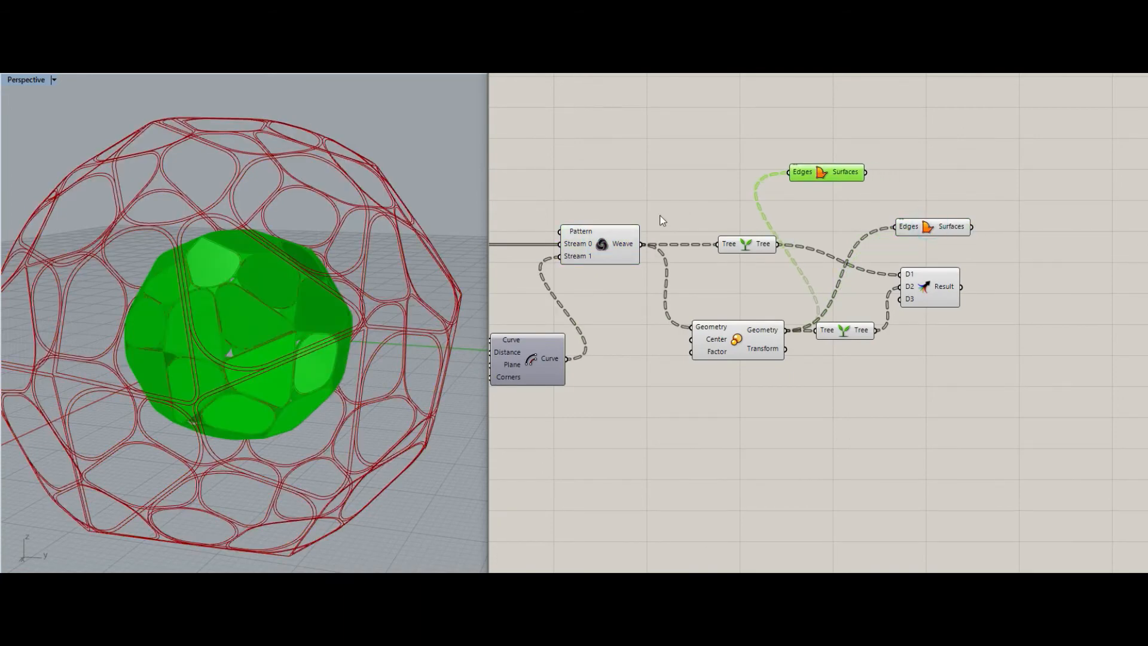
drag(637, 244, 838, 165)
click(828, 207)
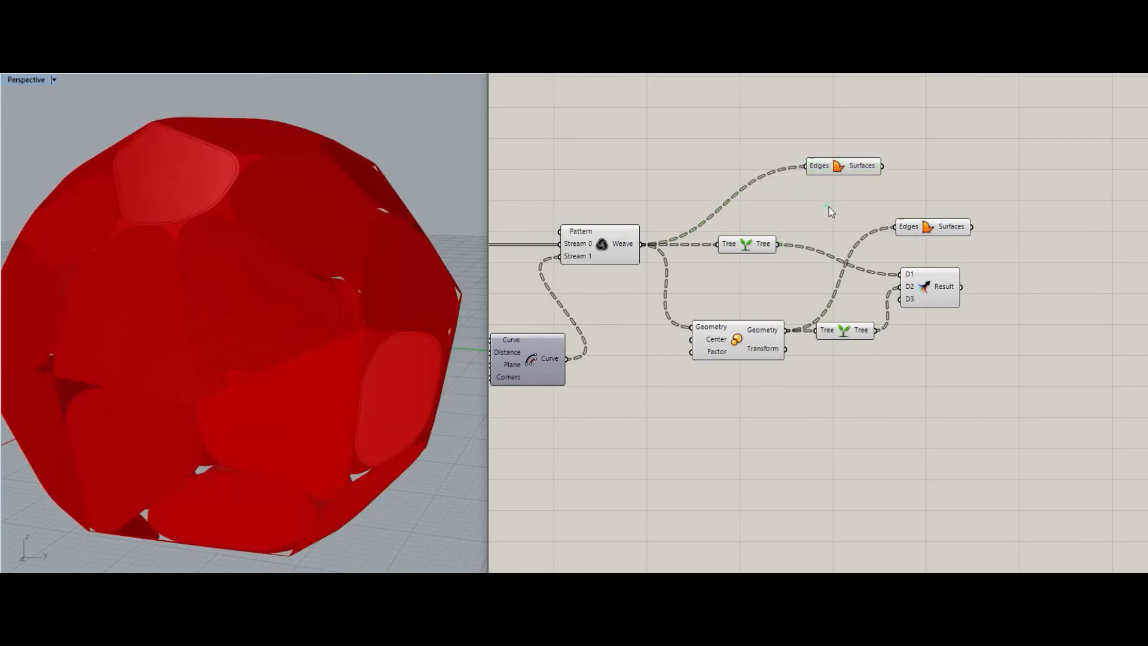
Stack the two Boundary Surfaces components directly above Merge.
right_drag(829, 207, 719, 202)
drag(705, 177, 798, 188)
drag(788, 227, 790, 222)
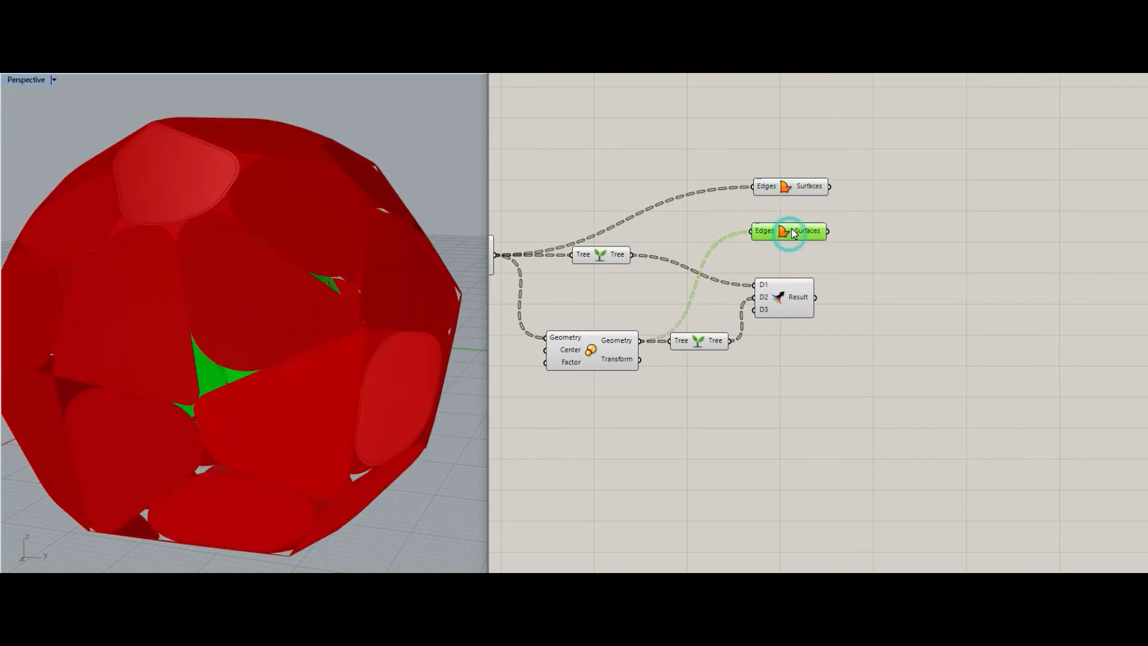
click(879, 253)
Add a Loft component beyond Merge and connect the merged Result to its Curves input.
right_drag(880, 254, 755, 241)
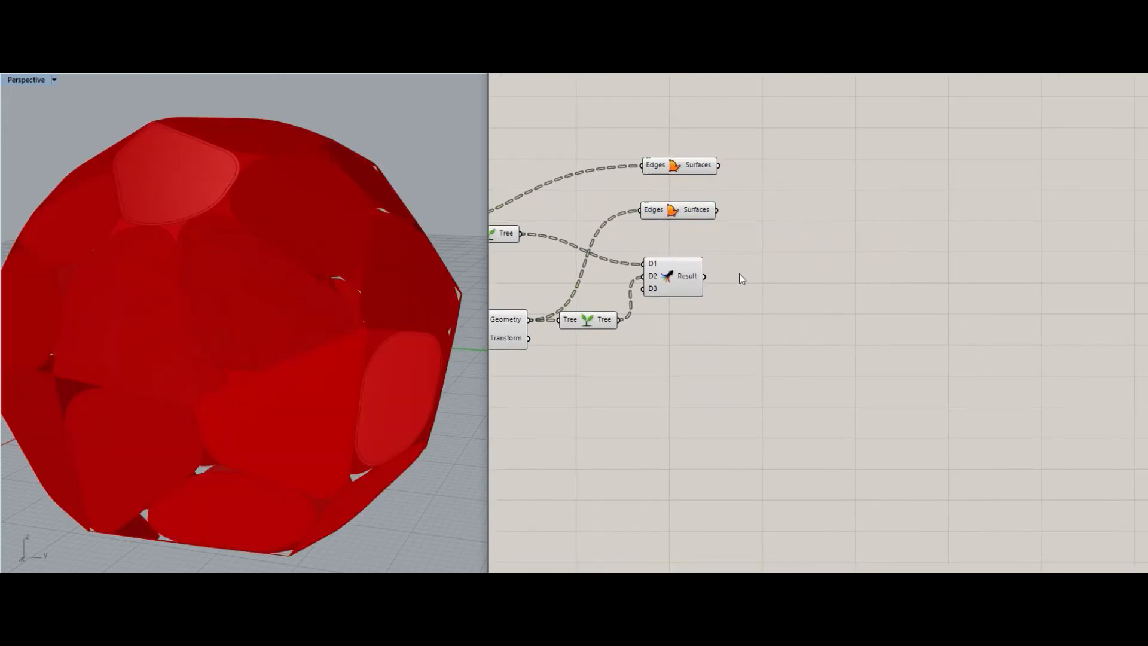
double_click(747, 267)
click(778, 294)
scroll(755, 292, up, 3)
double_click(786, 349)
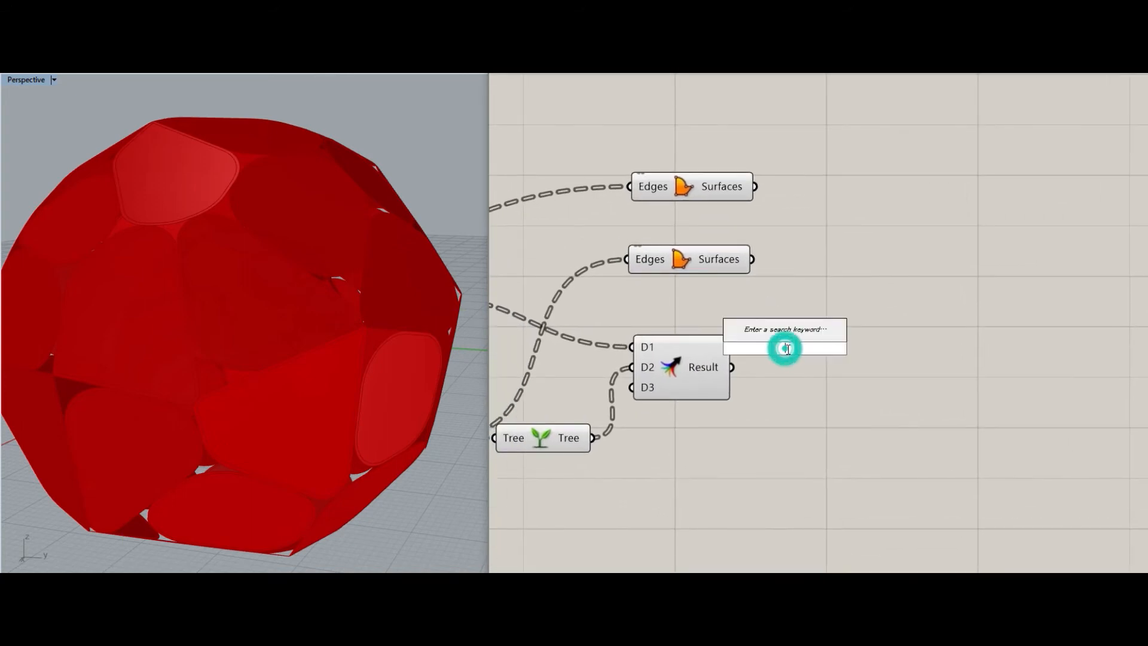
text(loft)
key(Return)
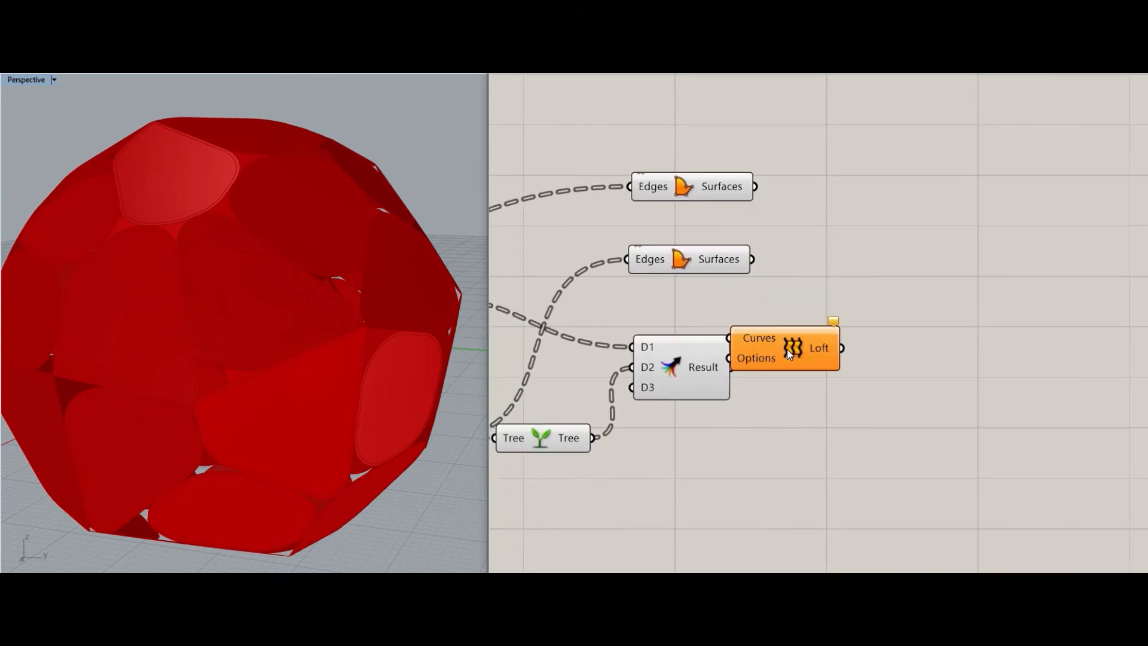
drag(788, 354, 812, 378)
click(829, 310)
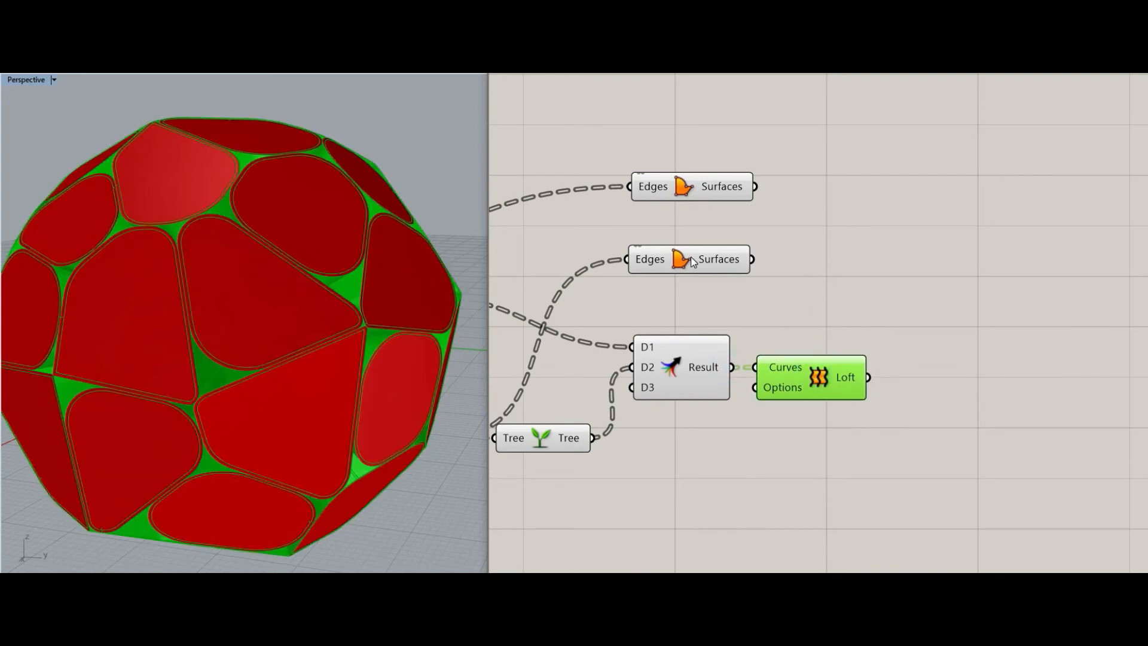
Turn off the preview of both Boundary Surfaces components and inspect the lofted form.
drag(780, 131, 626, 272)
middle_click(687, 220)
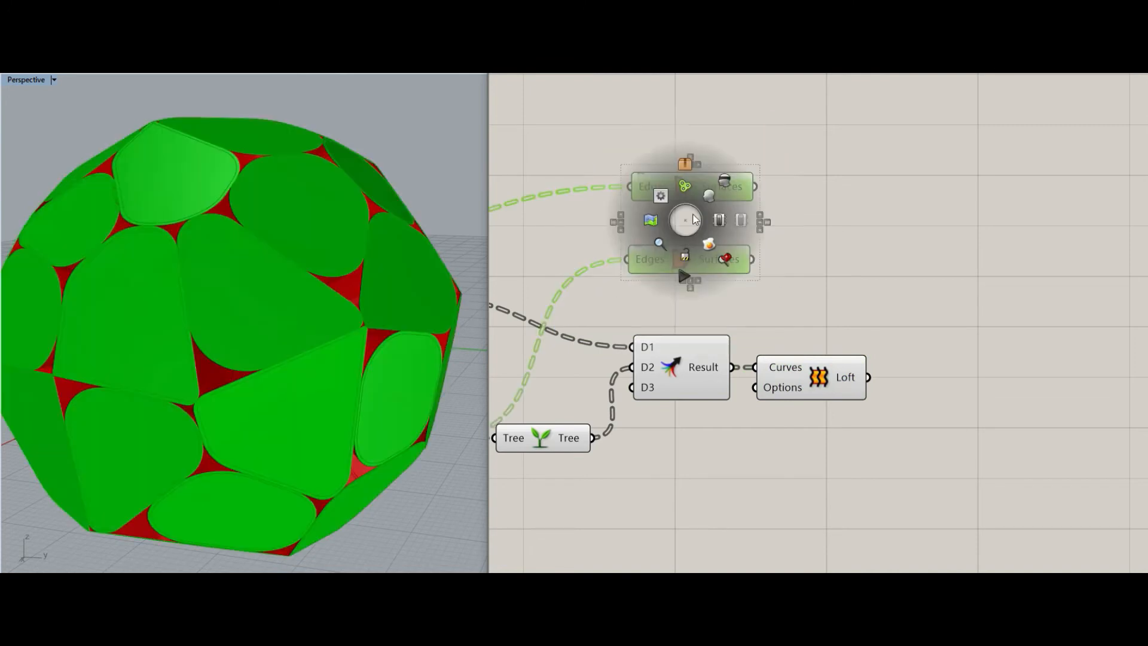
click(724, 180)
right_drag(322, 302, 297, 297)
scroll(296, 297, down, 2)
mouse_move(254, 335)
right_down()
mouse_move(303, 312)
mouse_move(273, 338)
right_up()
Add a number slider of 0.9, connect it to Scale's Factor input, and check the scaled curves.
scroll(808, 409, down, 3)
right_drag(711, 416, 800, 358)
right_drag(630, 391, 768, 364)
scroll(599, 384, down, 3)
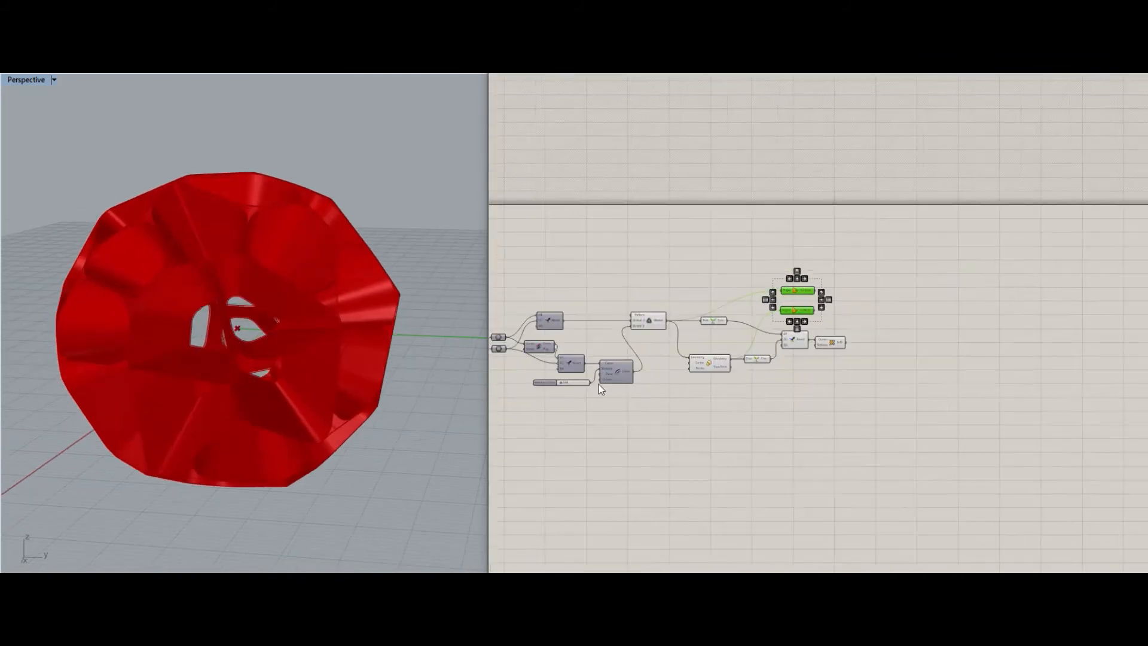
scroll(651, 371, up, 5)
click(698, 385)
double_click(698, 386)
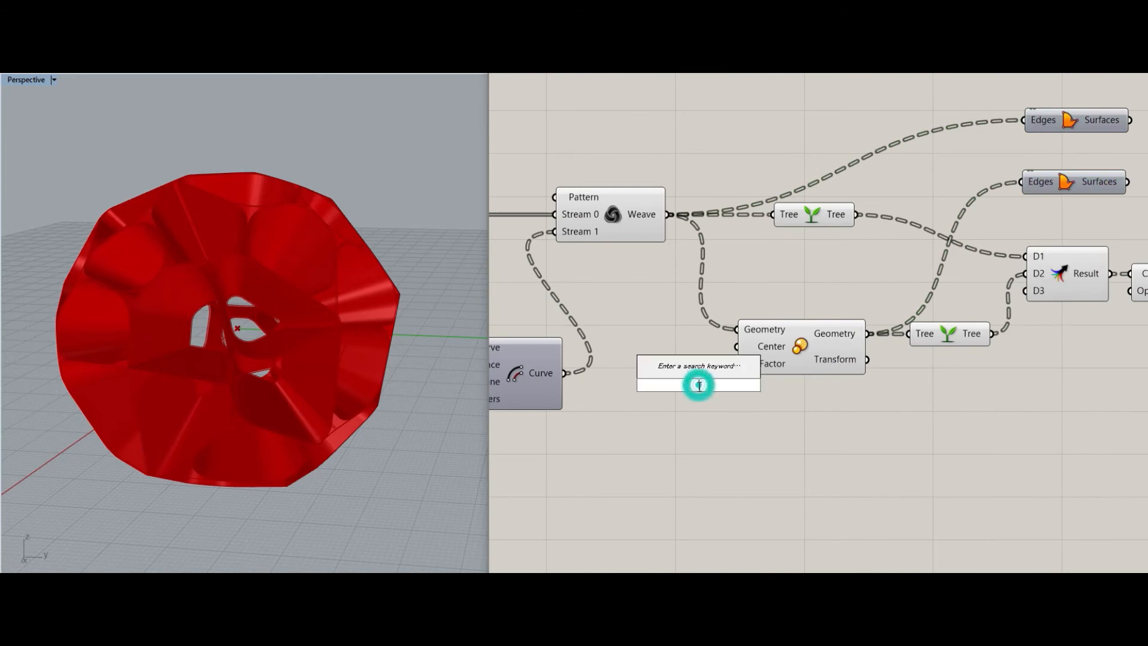
text(0.9)
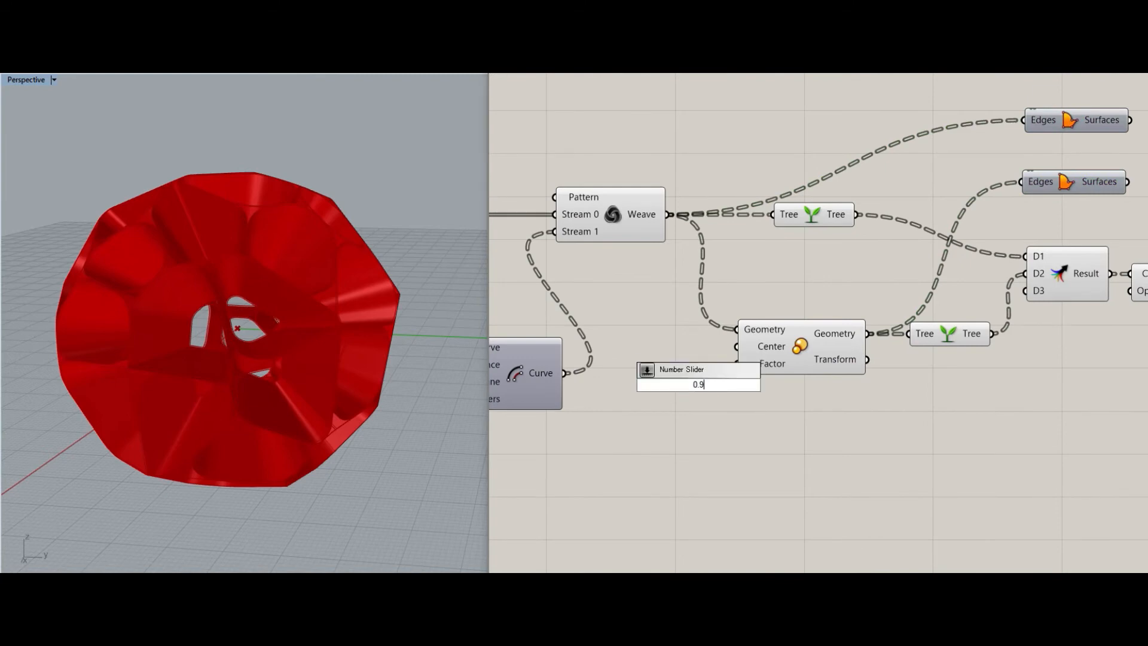
key(Return)
drag(661, 391, 593, 413)
drag(741, 365, 722, 404)
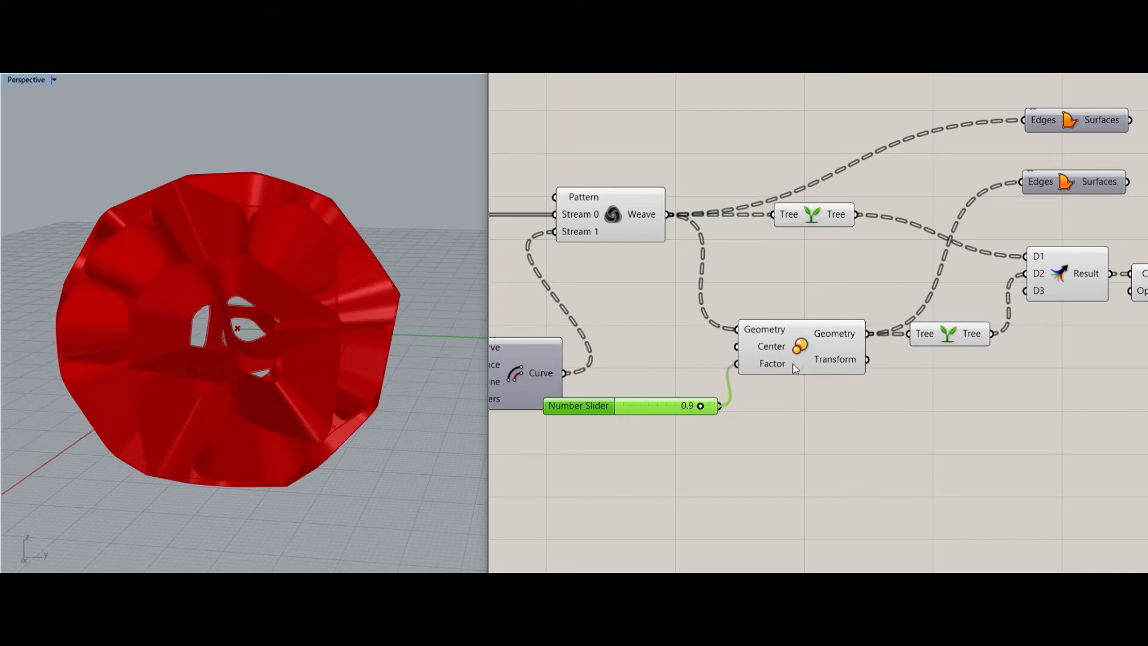
click(783, 371)
scroll(780, 389, down, 1)
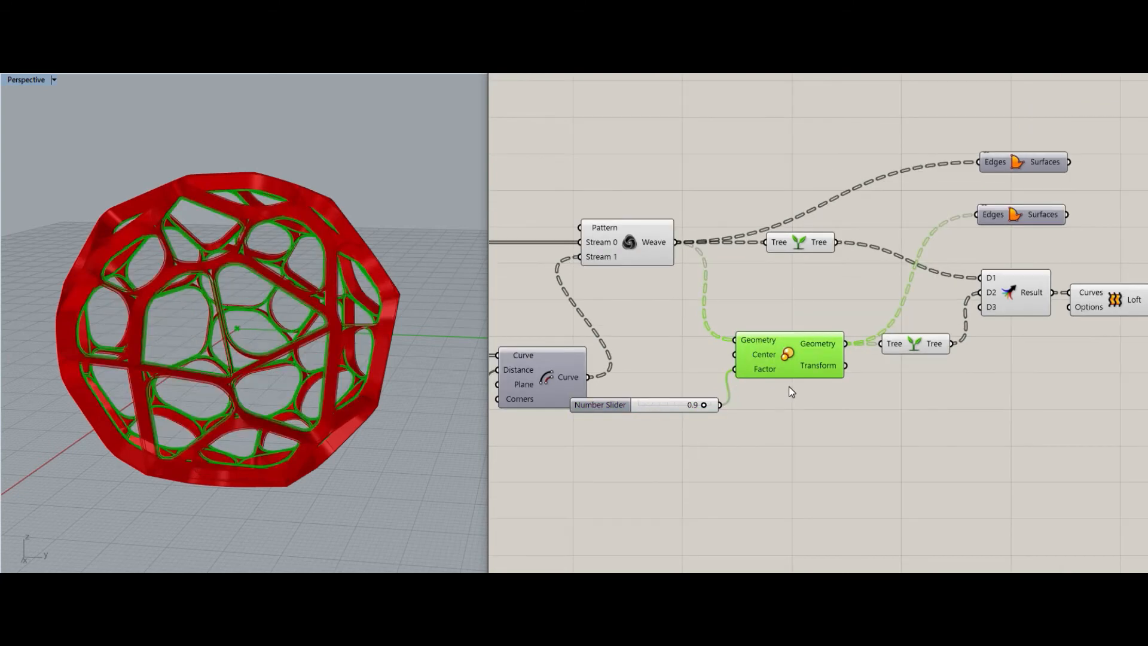
click(769, 288)
Lower the Scale Factor slider past 0.6 to deepen the lofted cell walls towards the sphere's centre.
mouse_move(235, 294)
right_down()
mouse_move(257, 303)
mouse_move(232, 307)
right_up()
scroll(702, 404, up, 2)
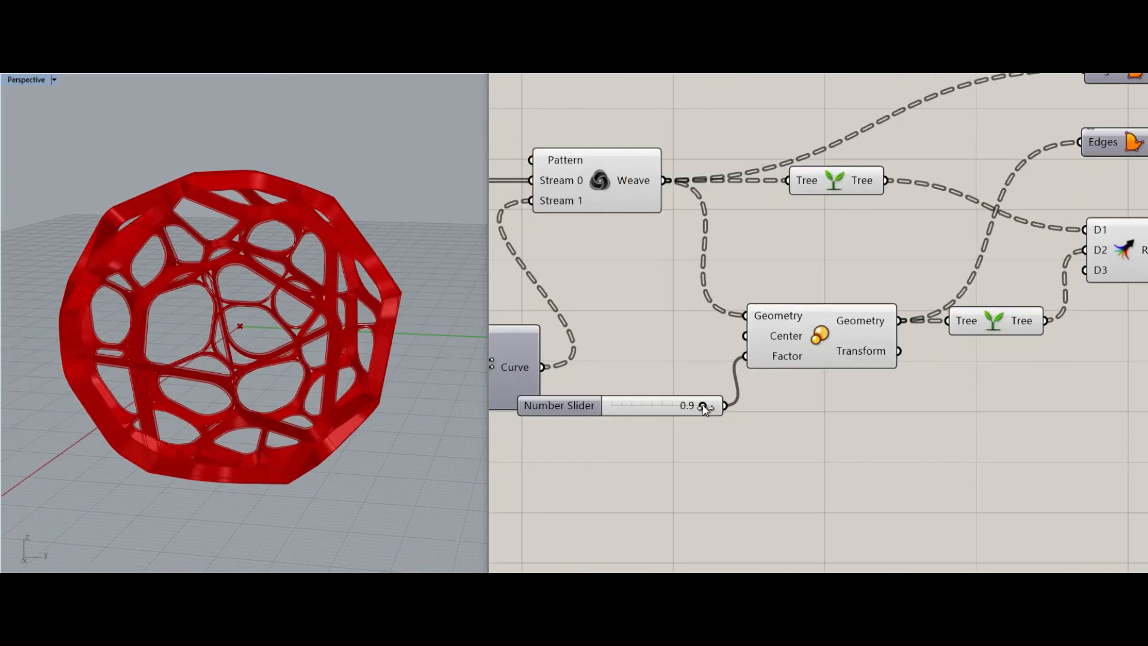
click(701, 405)
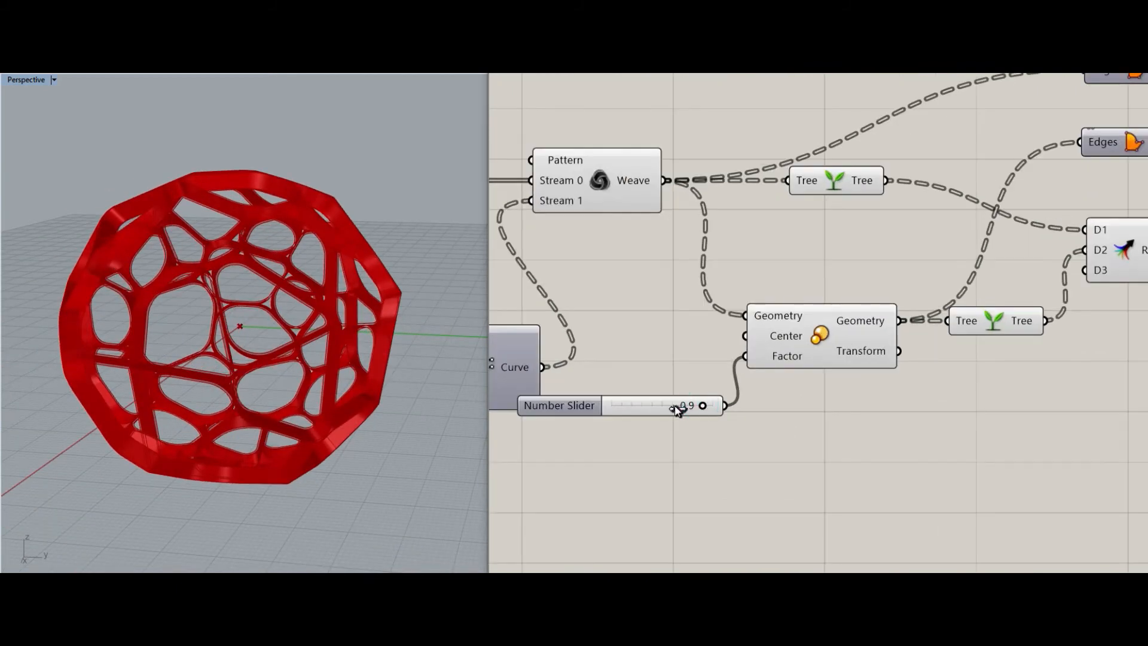
click(737, 425)
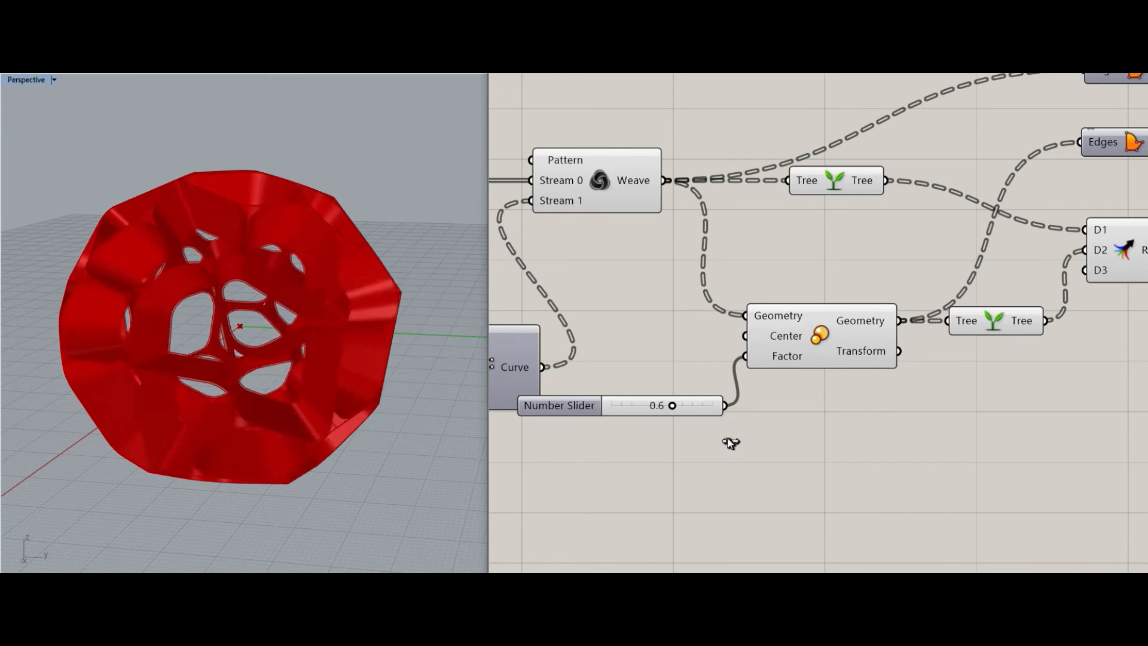
right_drag(762, 424, 702, 437)
right_drag(1076, 401, 869, 402)
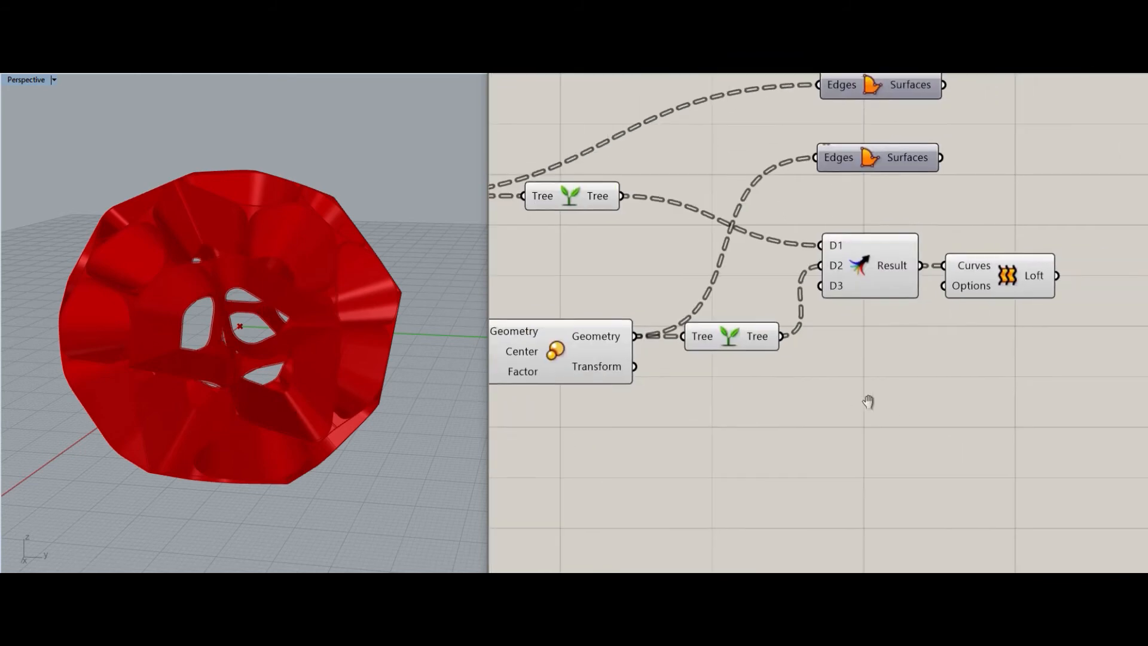
Add a second Merge component beyond the Loft component.
right_drag(991, 346, 786, 399)
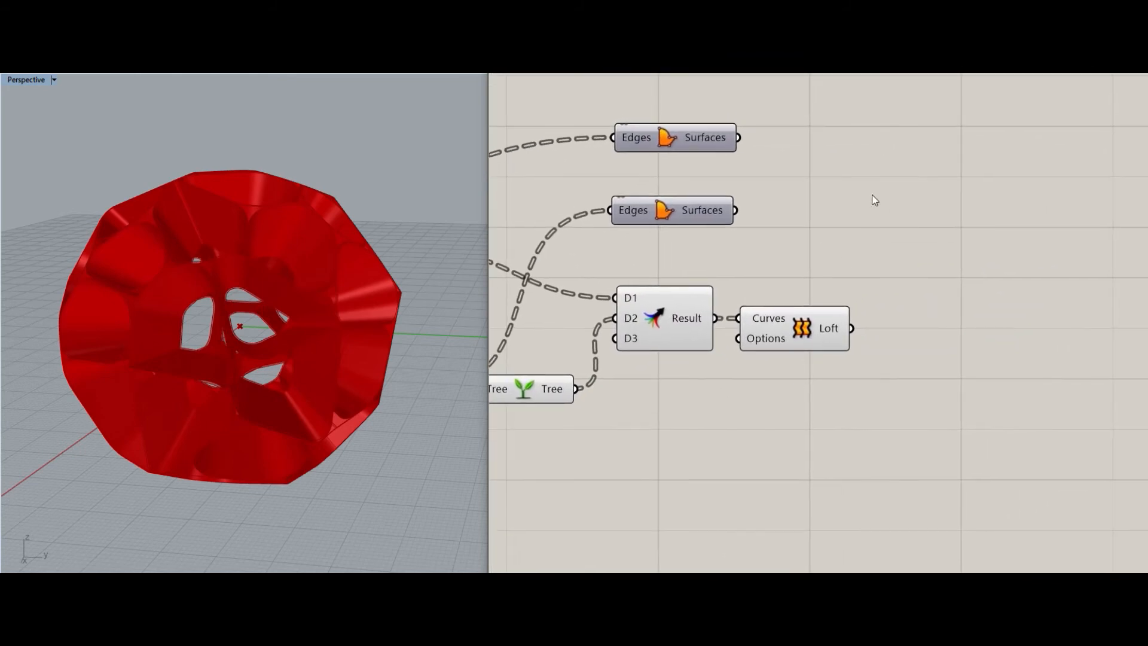
double_click(876, 236)
text(.m)
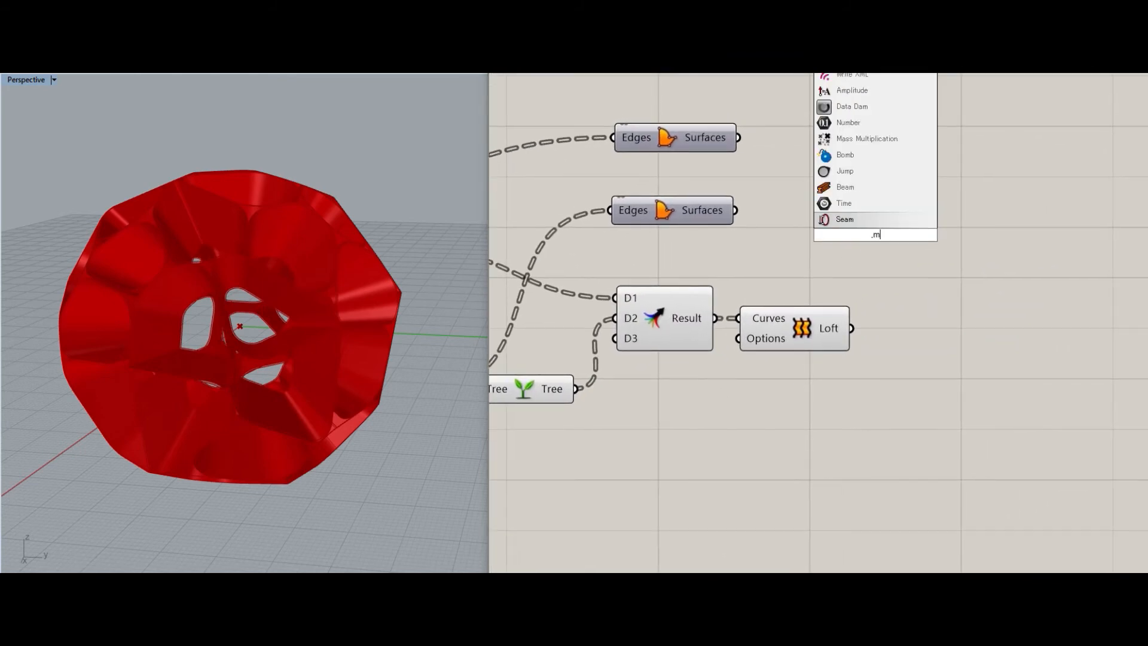
key(BackSpace)
key(BackSpace)
text(merge)
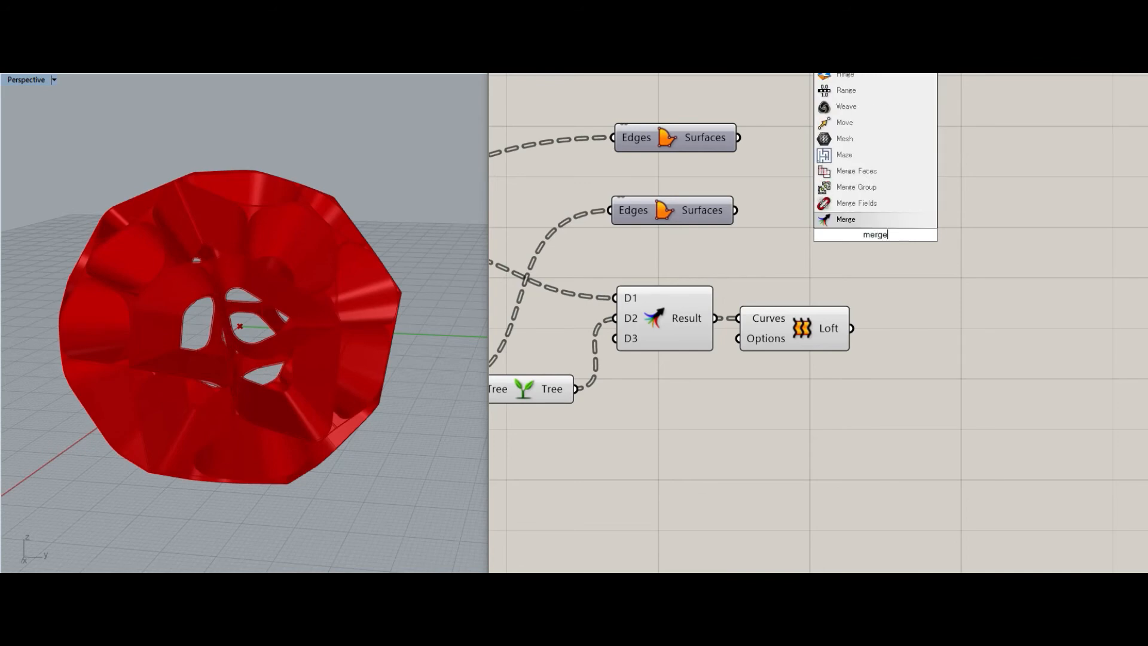
key(Return)
drag(861, 239, 919, 232)
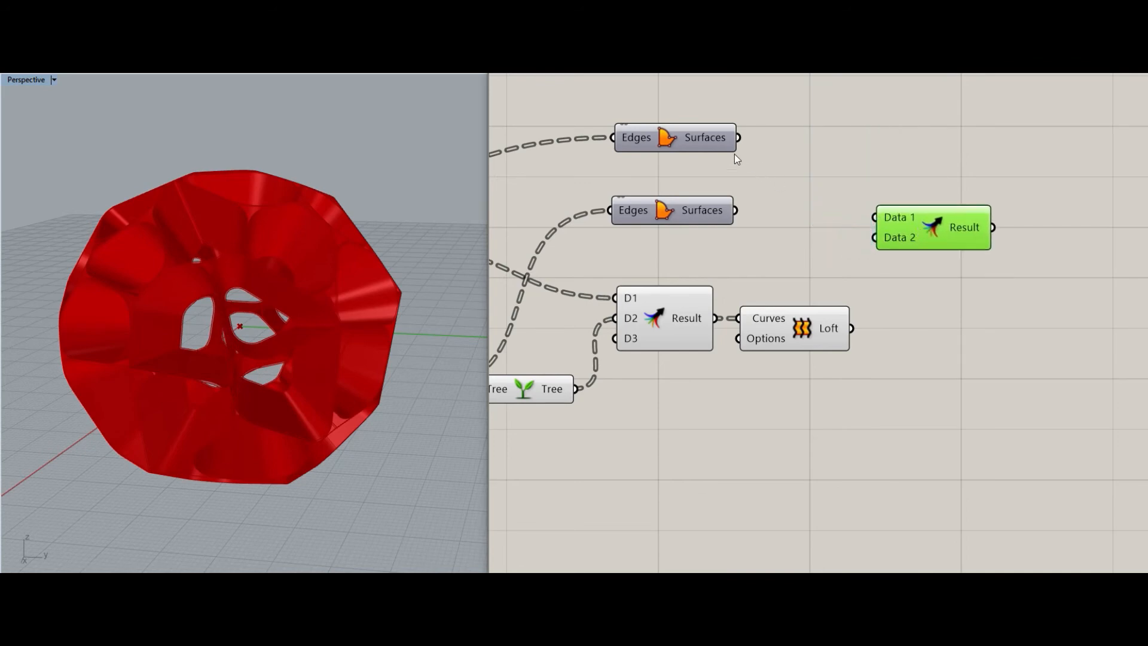
Connect both Boundary Surfaces outputs and the Loft output to the new Merge's D1, D2 and D3 inputs.
drag(739, 138, 735, 209)
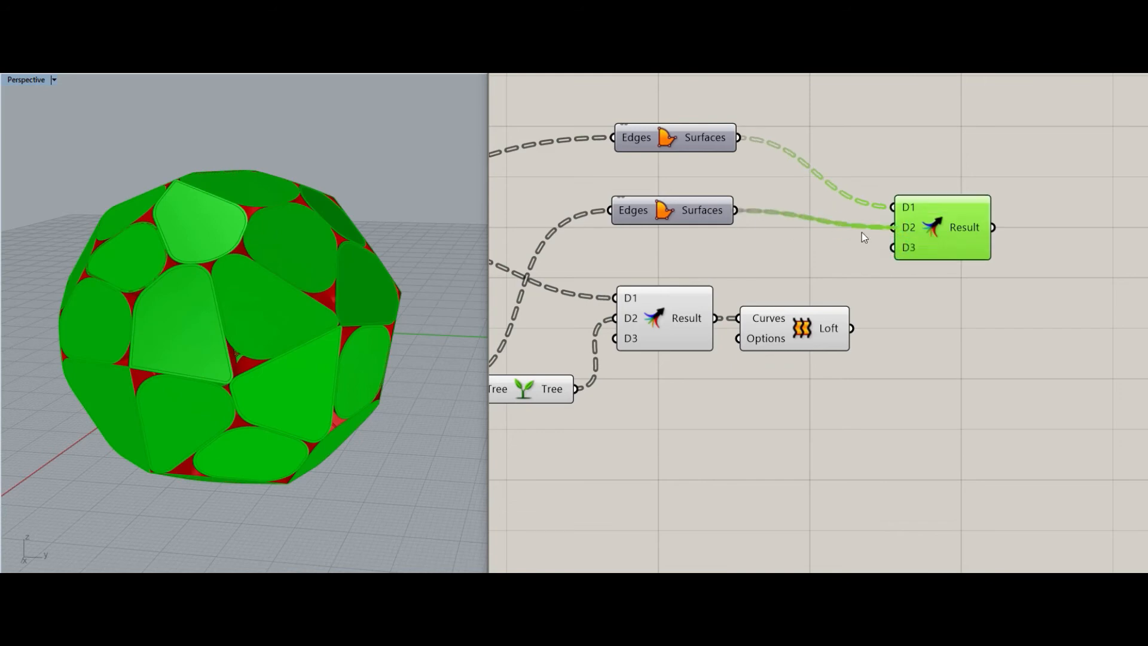
drag(863, 317, 852, 328)
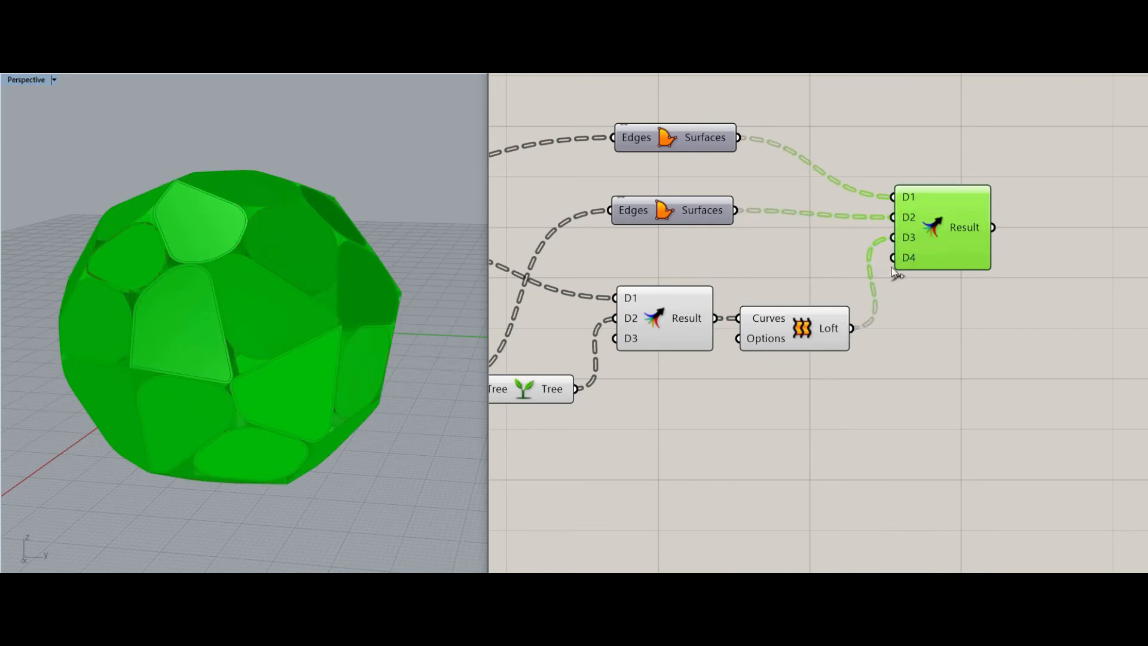
click(841, 263)
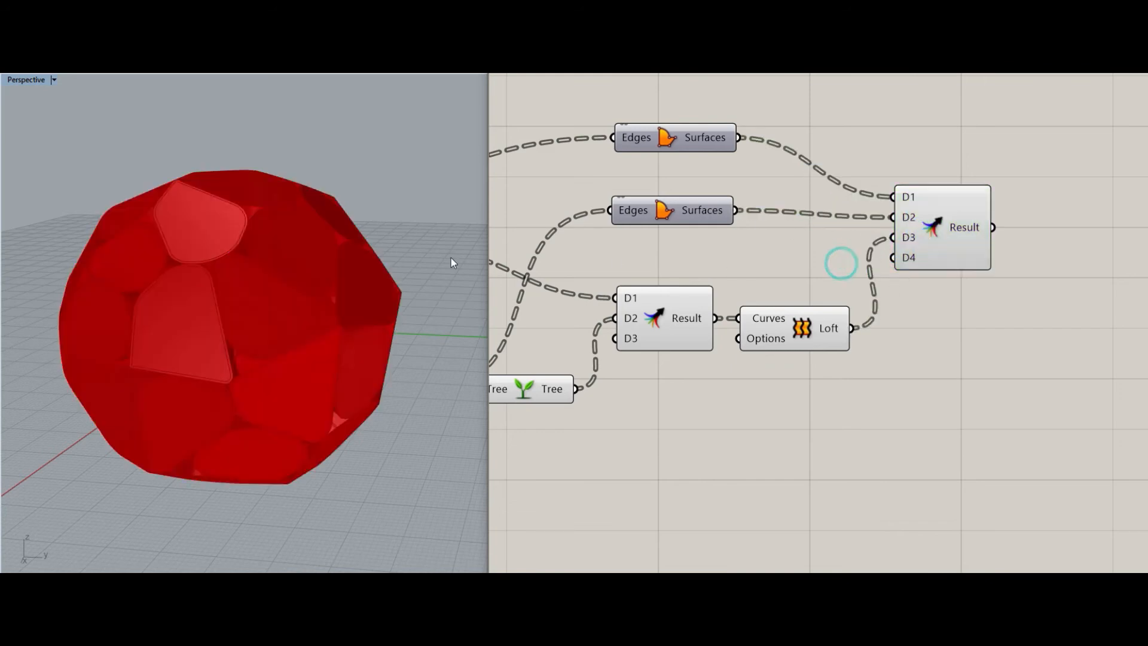
Flatten the Curve output of the Offset component that feeds Weave's Stream 1, and inspect the lofted cells.
scroll(259, 311, up, 3)
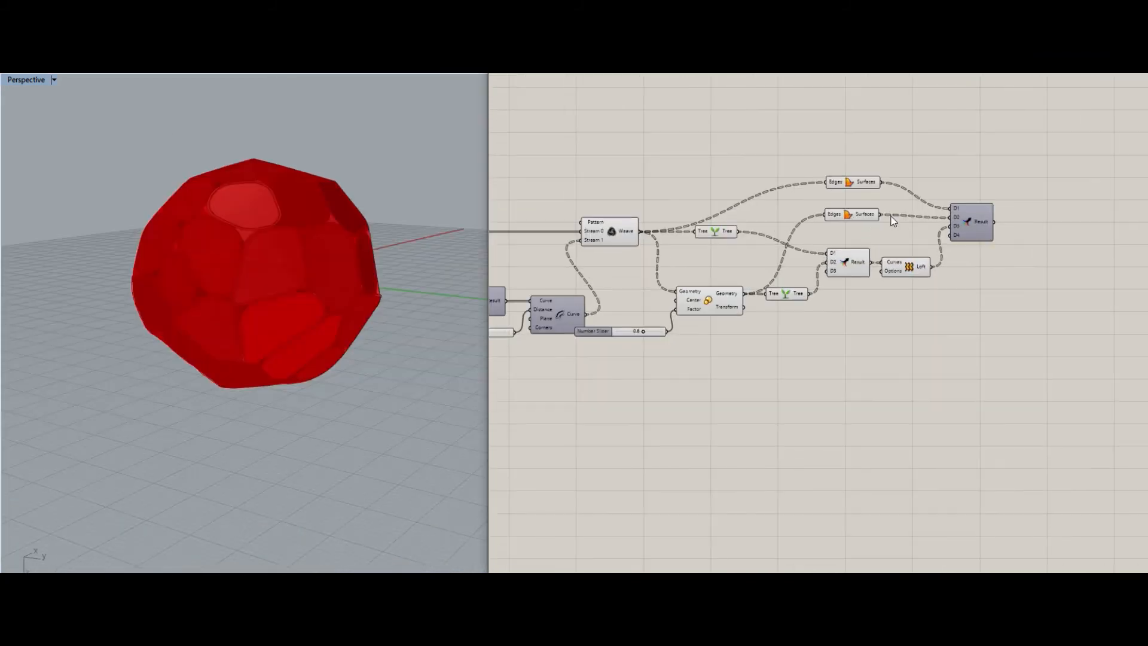
scroll(648, 288, up, 3)
right_click(628, 294)
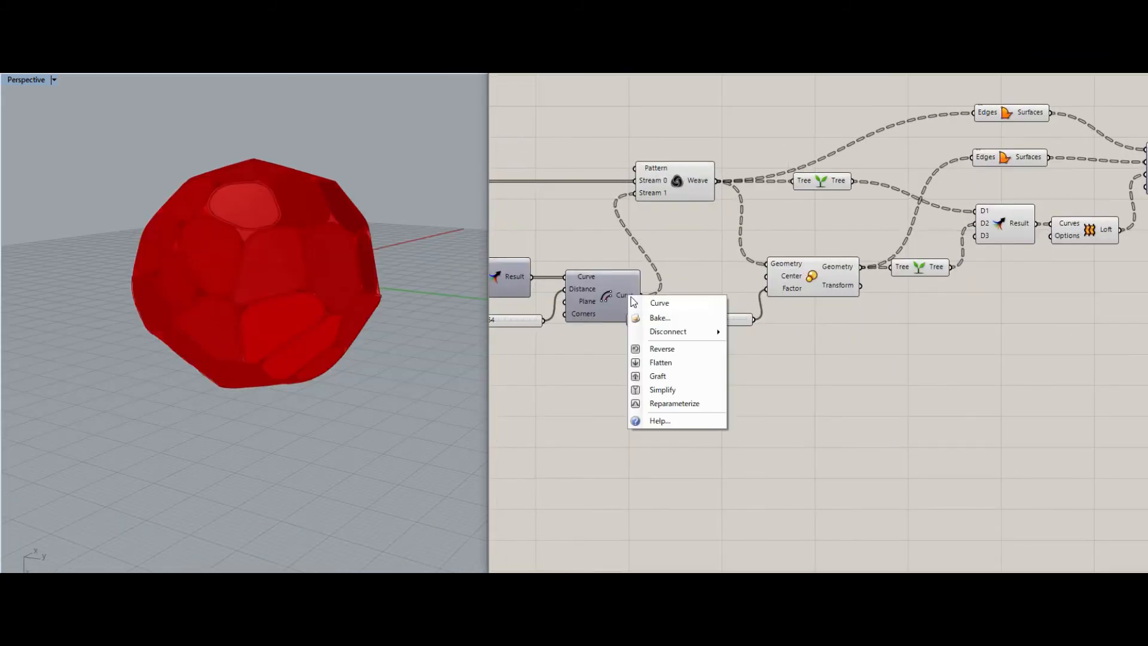
click(659, 362)
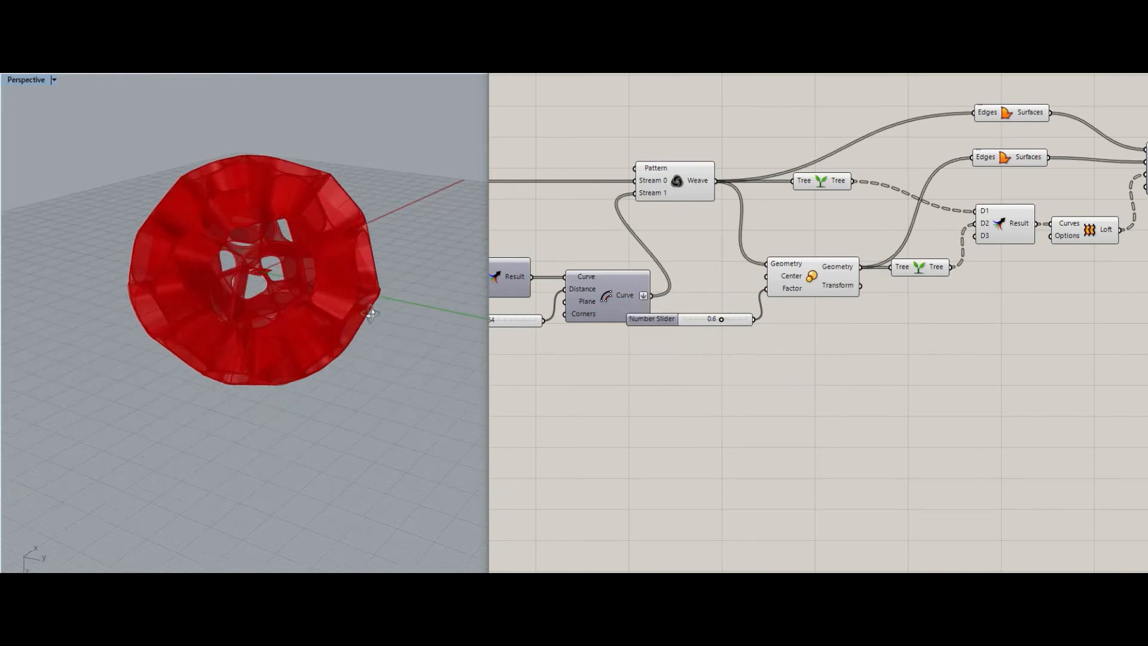
scroll(267, 278, up, 3)
mouse_move(283, 252)
right_down()
mouse_move(311, 241)
mouse_move(291, 239)
right_up()
scroll(904, 226, down, 2)
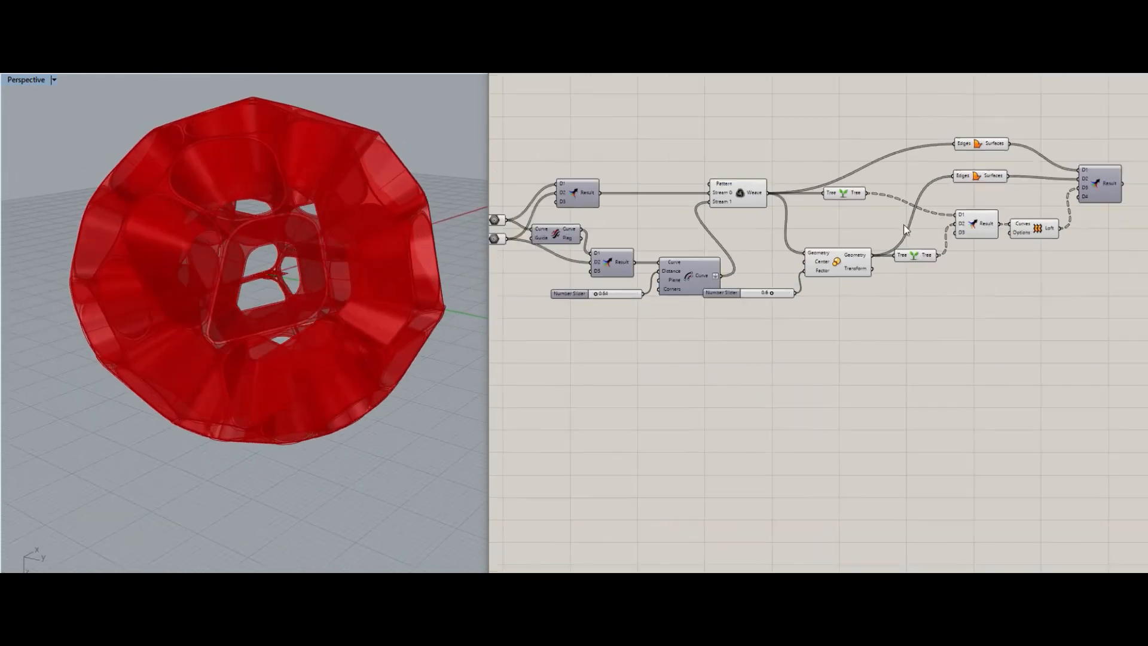
Turn on the preview of the final Merge component.
right_drag(990, 215, 802, 226)
scroll(917, 188, up, 2)
click(917, 189)
middle_click(918, 189)
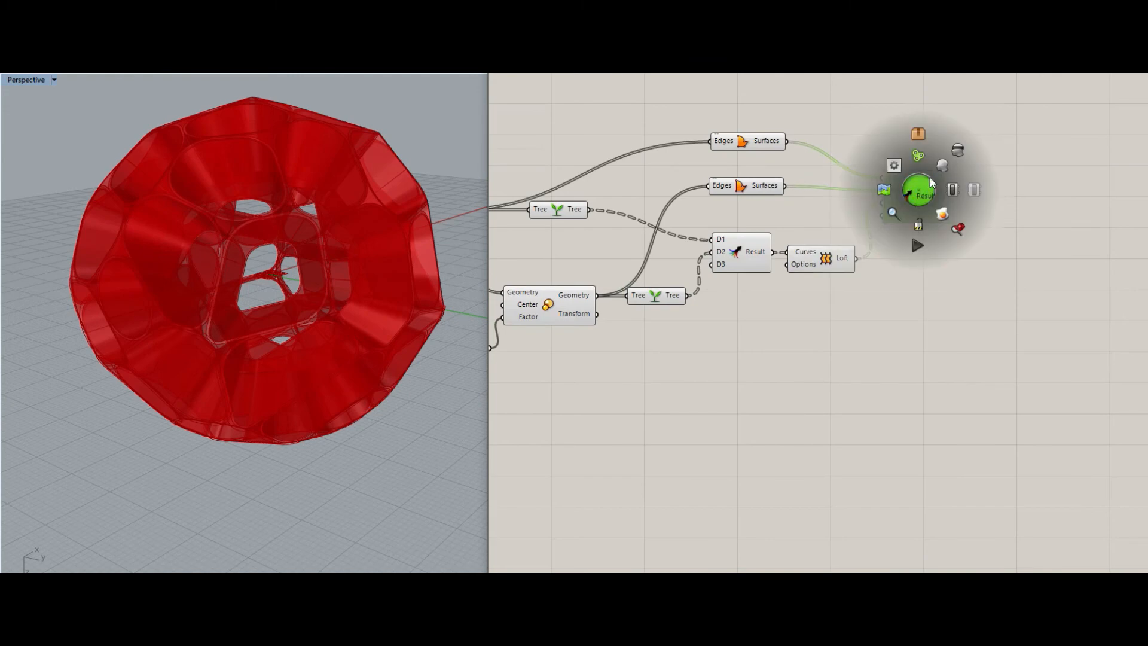
click(940, 164)
click(968, 174)
Raise the Scale Factor slider to 0.8 to make the cell walls shallower.
right_drag(292, 260, 328, 244)
scroll(288, 261, down, 8)
scroll(332, 231, up, 6)
right_drag(620, 323, 721, 293)
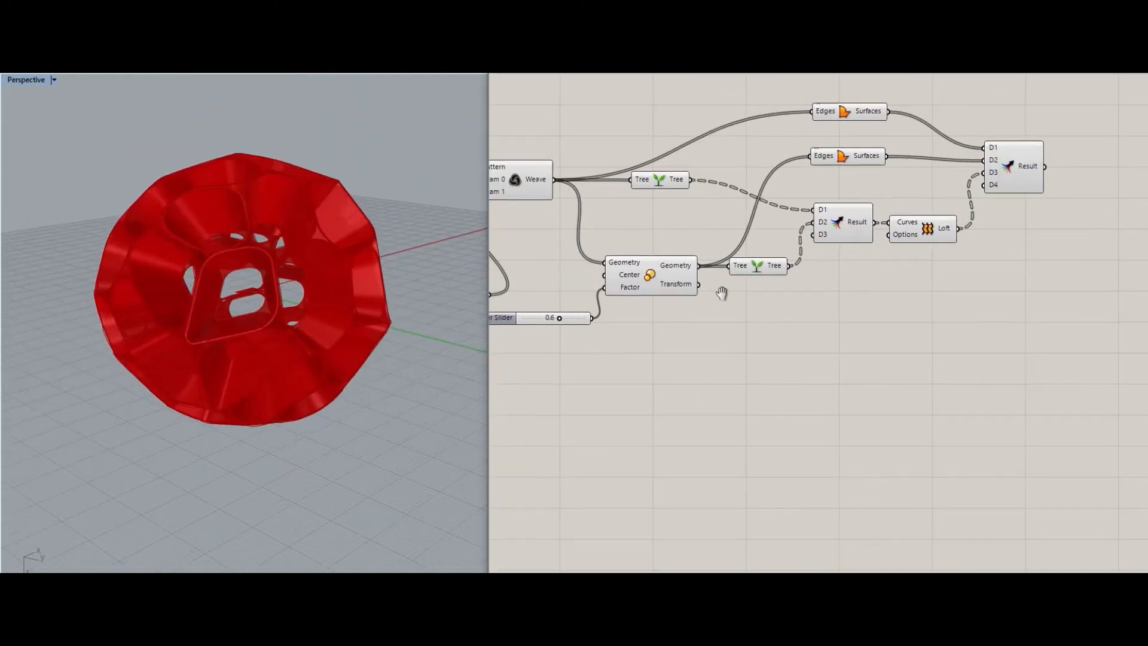
mouse_move(558, 318)
mouse_down()
mouse_move(592, 320)
mouse_move(565, 321)
mouse_up()
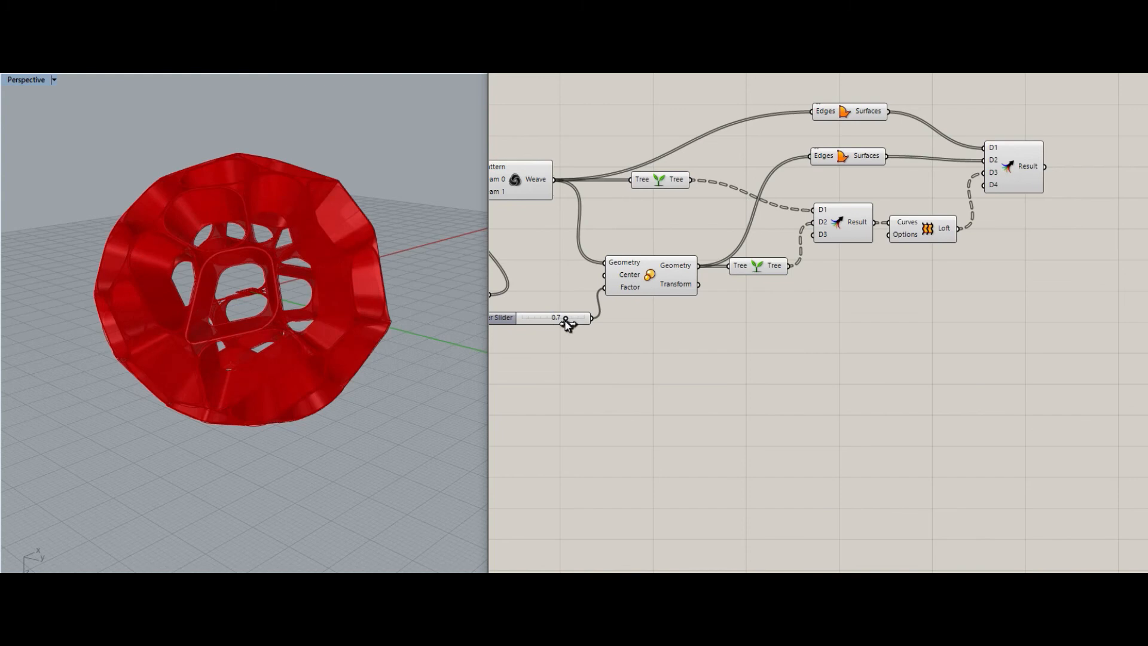
drag(567, 324, 570, 324)
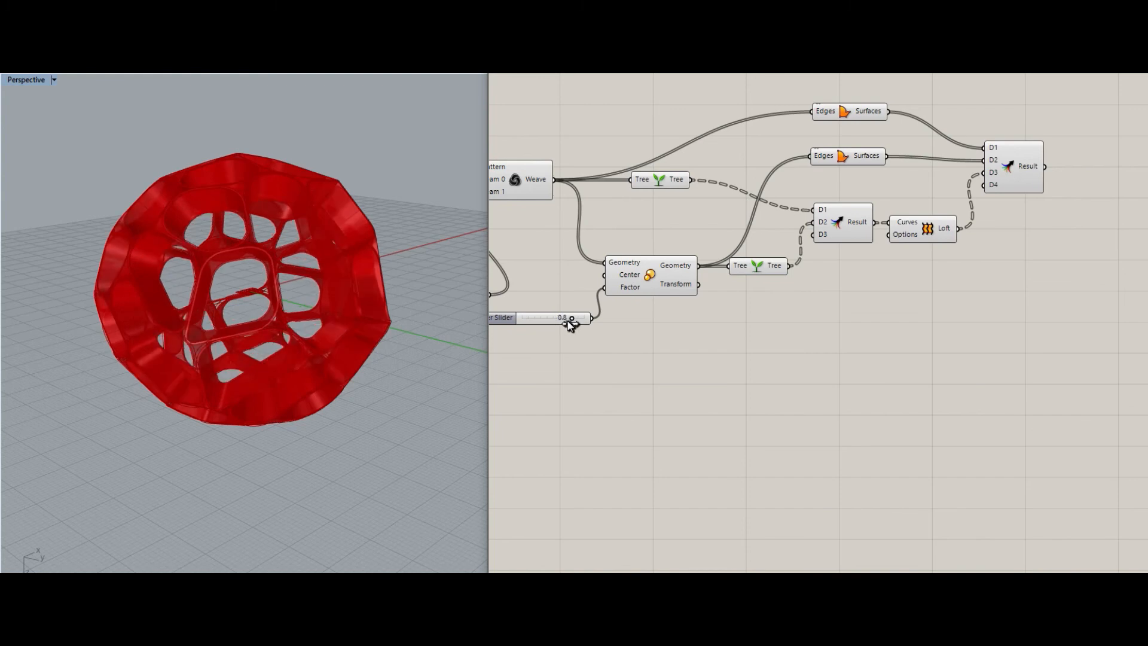
Add a Custom Preview component and connect the final Merge's Result to its Geometry input.
right_drag(1112, 186, 730, 242)
double_click(732, 239)
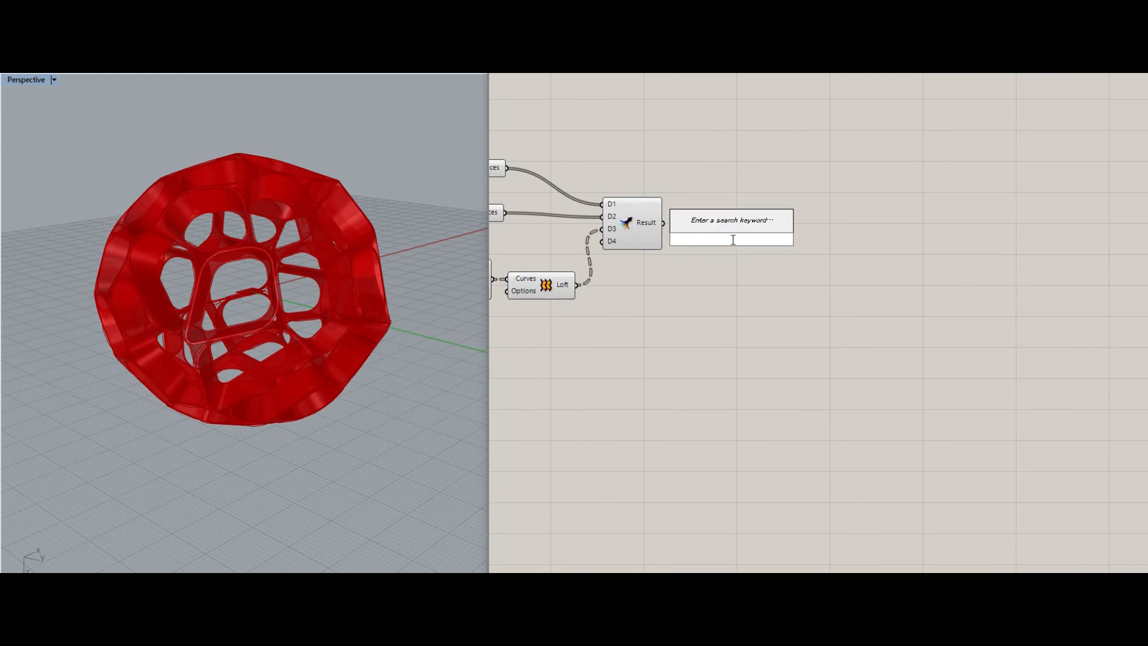
text(pre)
key(Up)
key(Up)
key(Return)
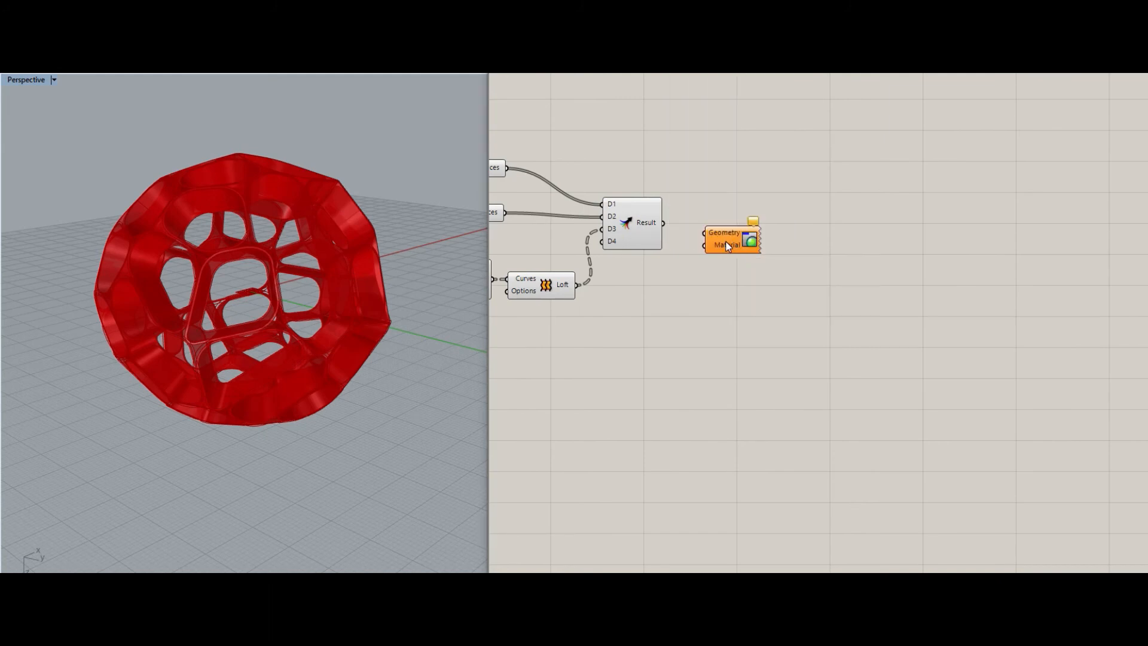
drag(661, 224, 707, 233)
drag(730, 242, 735, 232)
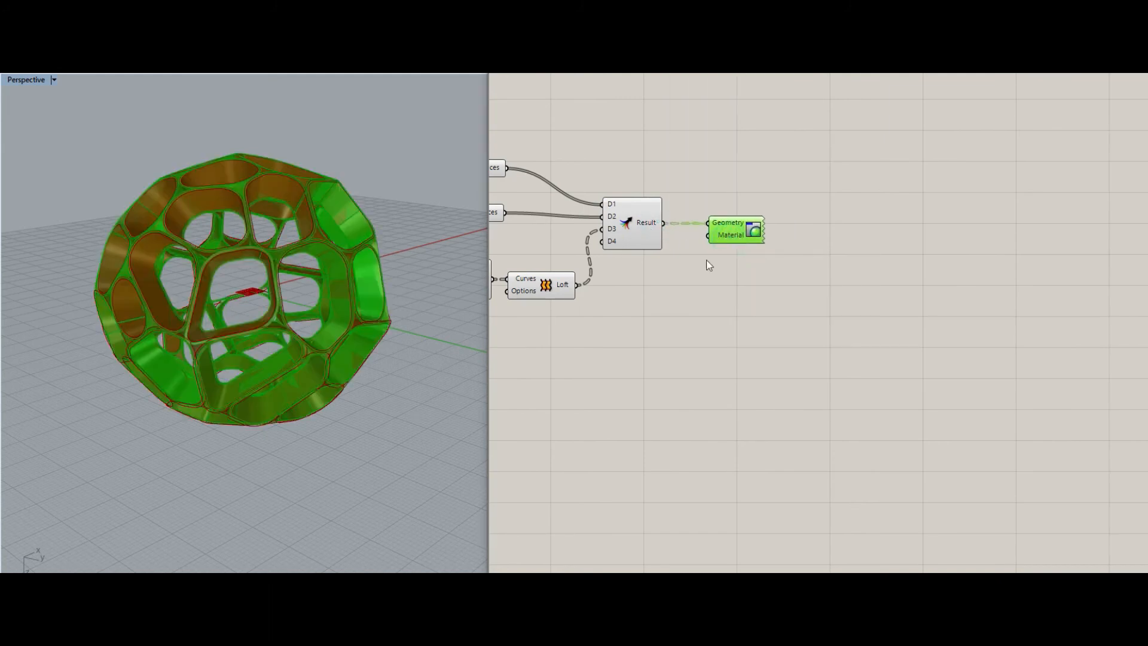
Add a Colour Swatch below the final Merge and connect it to Custom Preview's Material input.
double_click(692, 275)
text(colour)
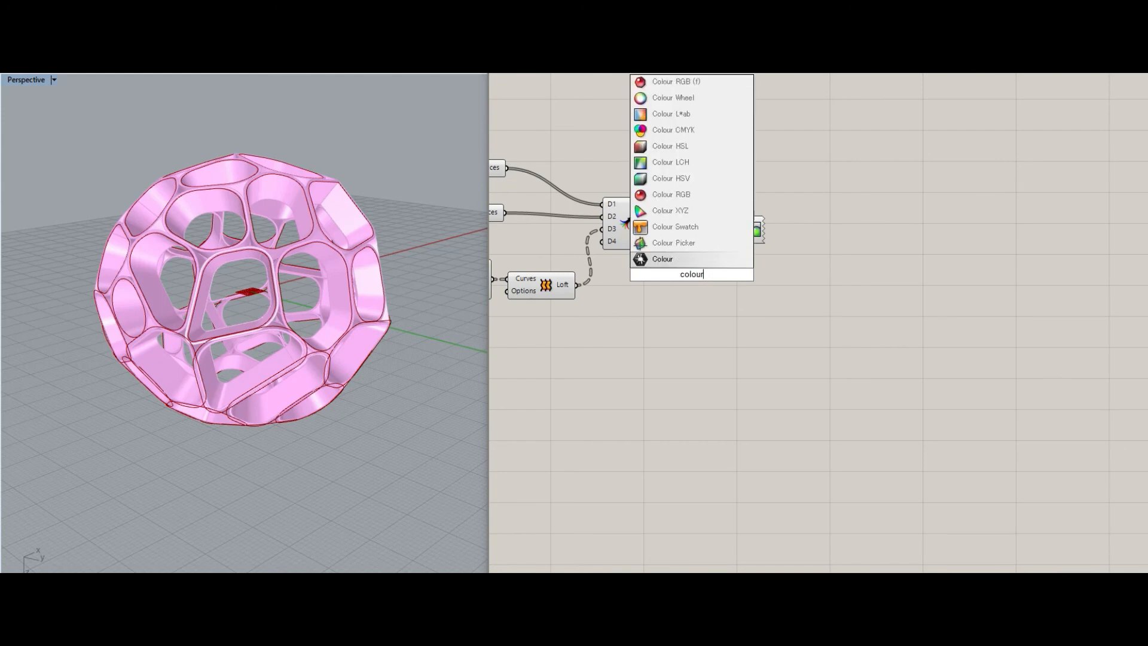
key(Up)
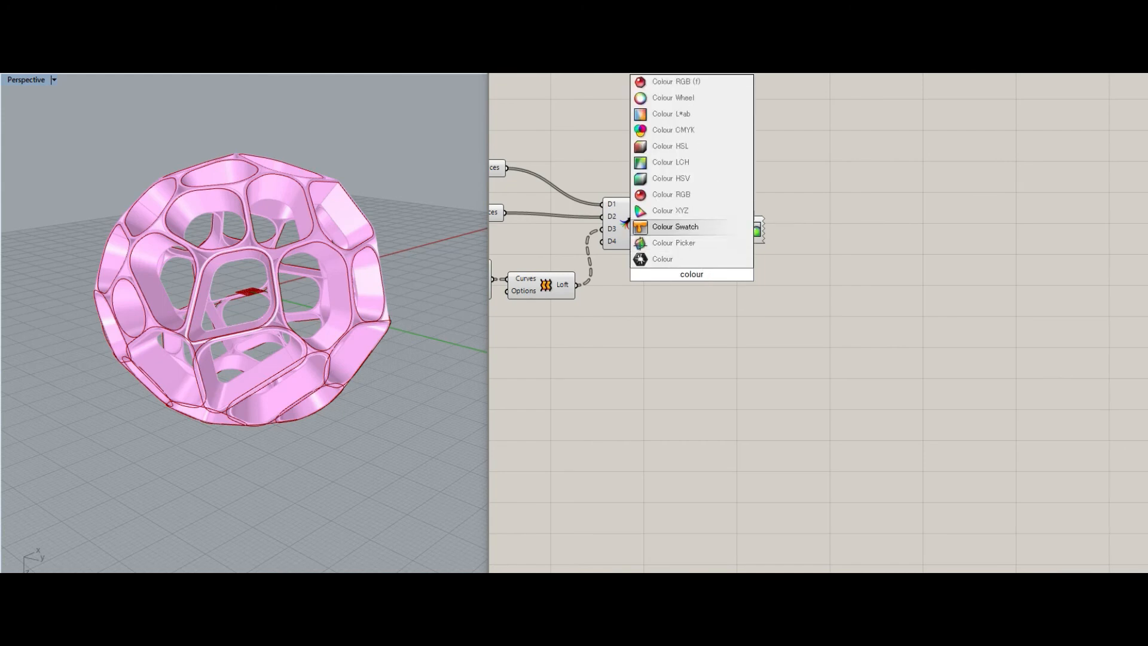
key(Return)
drag(709, 237, 731, 274)
Set the swatch colour to bright blue with hue 200°, saturation 100 and value 100.
click(718, 274)
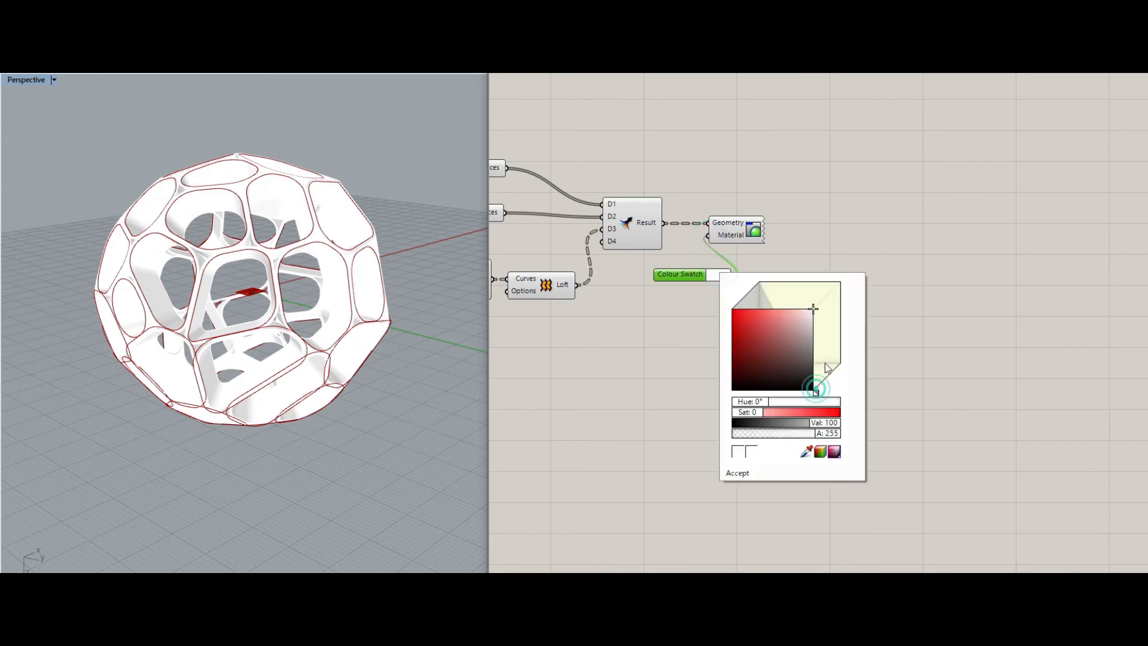
drag(817, 397, 830, 379)
click(826, 288)
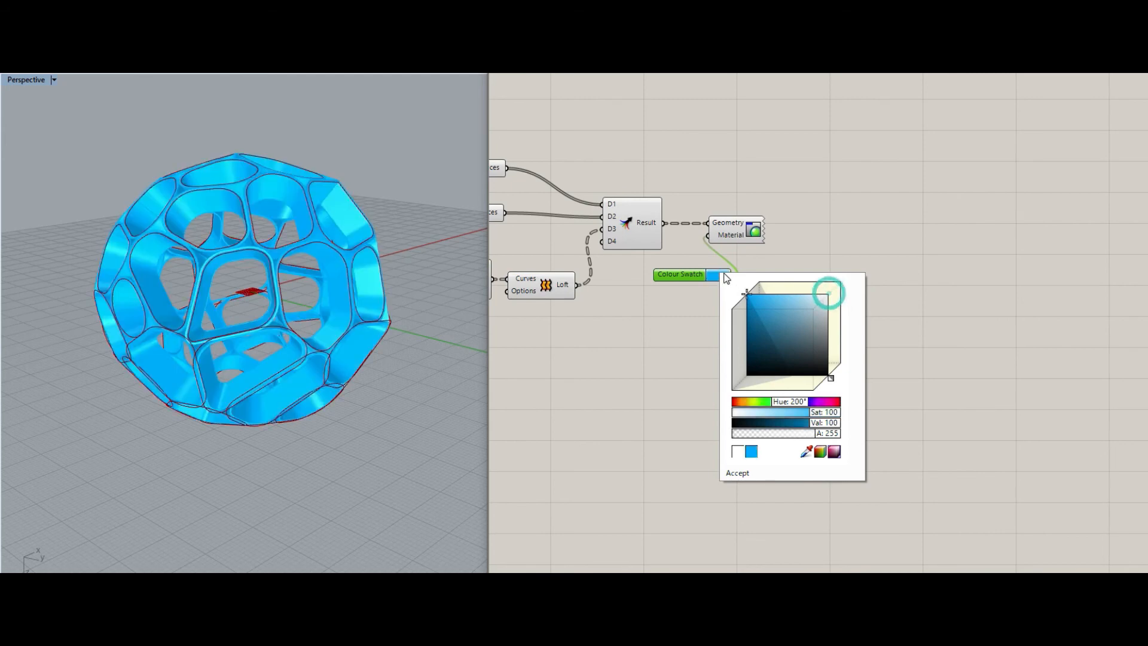
click(823, 210)
Turn off the preview of the remaining upstream components so only the Custom Preview geometry displays.
scroll(778, 274, down, 5)
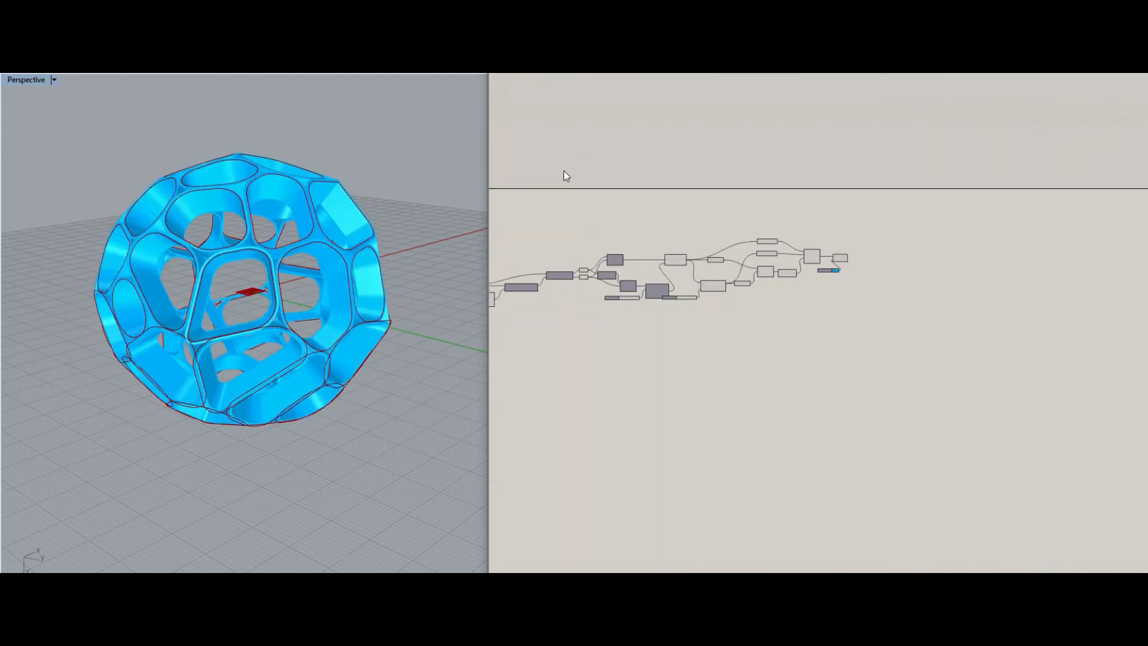
drag(564, 171, 823, 334)
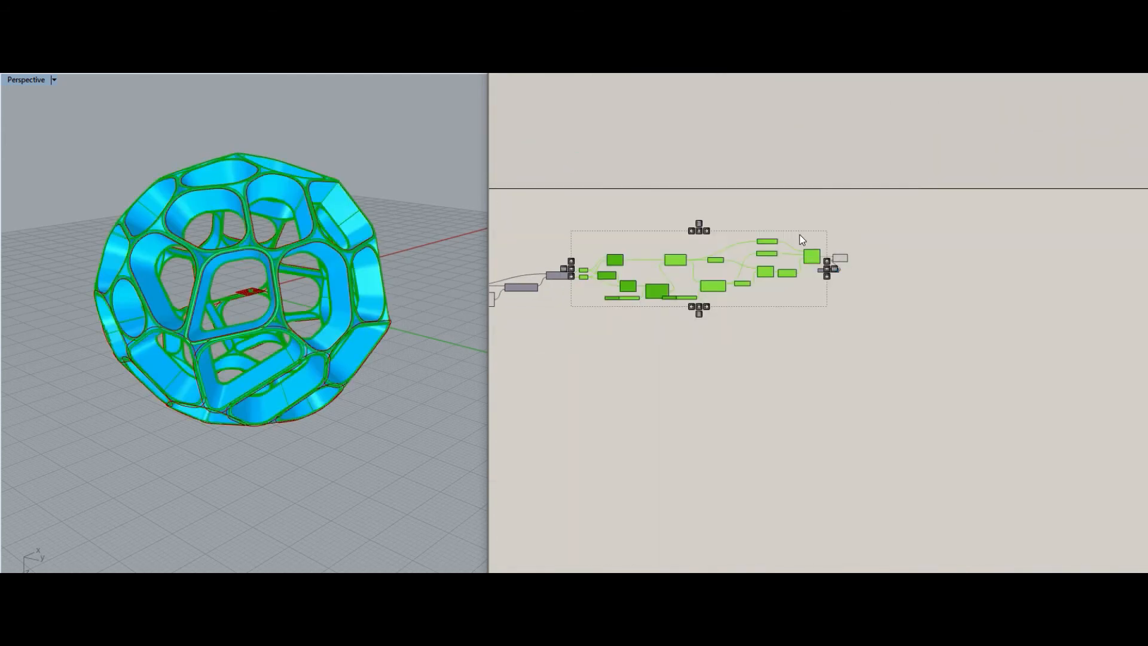
middle_click(798, 235)
click(837, 190)
click(771, 330)
scroll(704, 307, down, 2)
right_drag(525, 258, 662, 239)
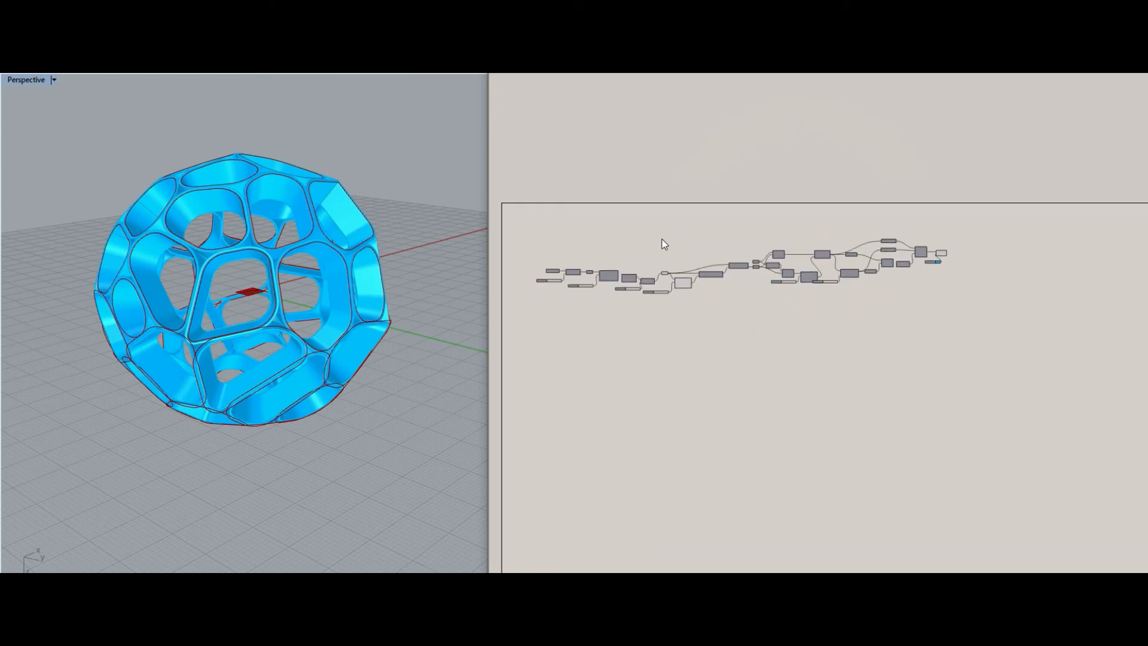
drag(628, 249, 723, 329)
middle_click(681, 269)
click(723, 220)
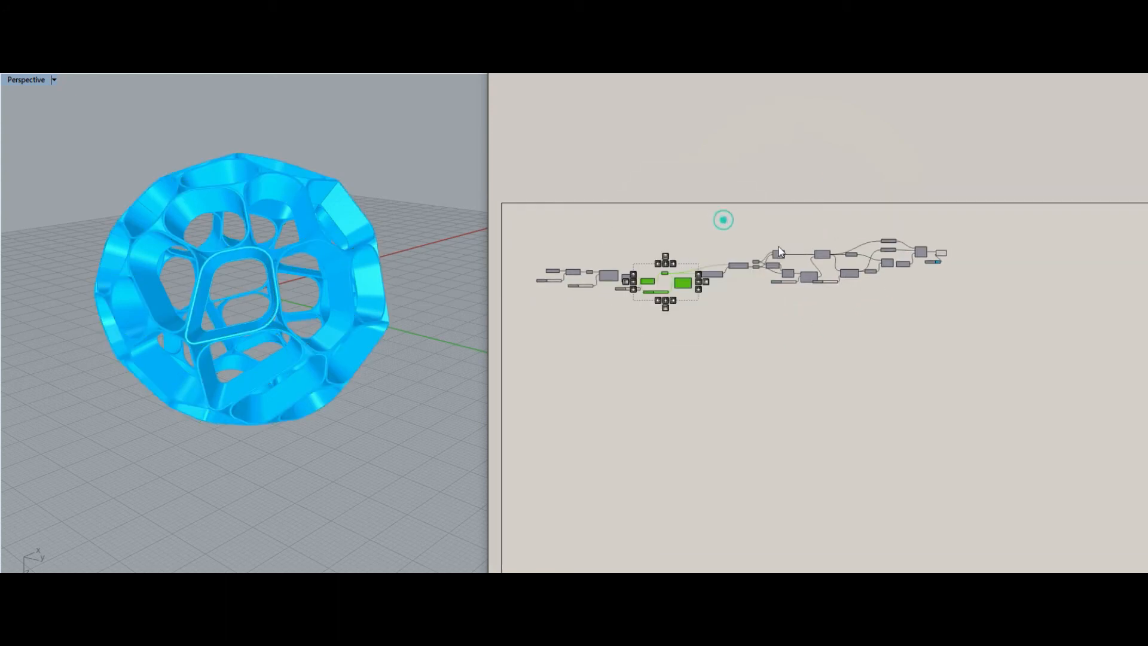
click(889, 313)
Vary the Scale Factor slider, settle it on 0.9, and inspect the thinner cell walls.
scroll(933, 254, up, 4)
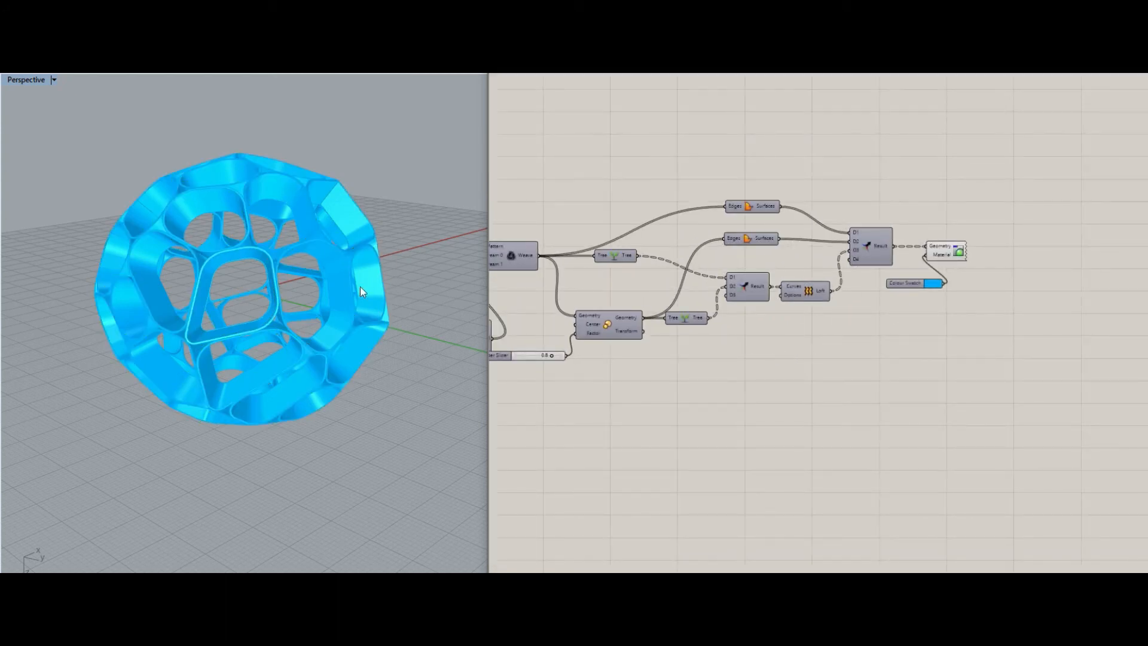
right_drag(359, 286, 279, 304)
scroll(281, 306, up, 2)
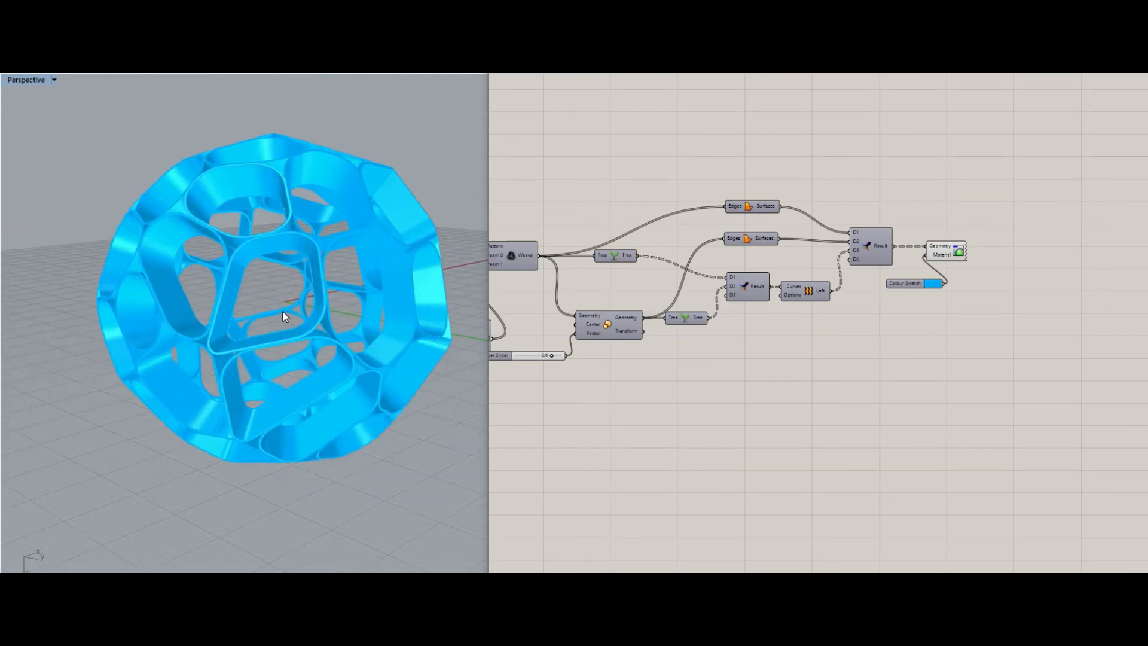
scroll(622, 343, up, 3)
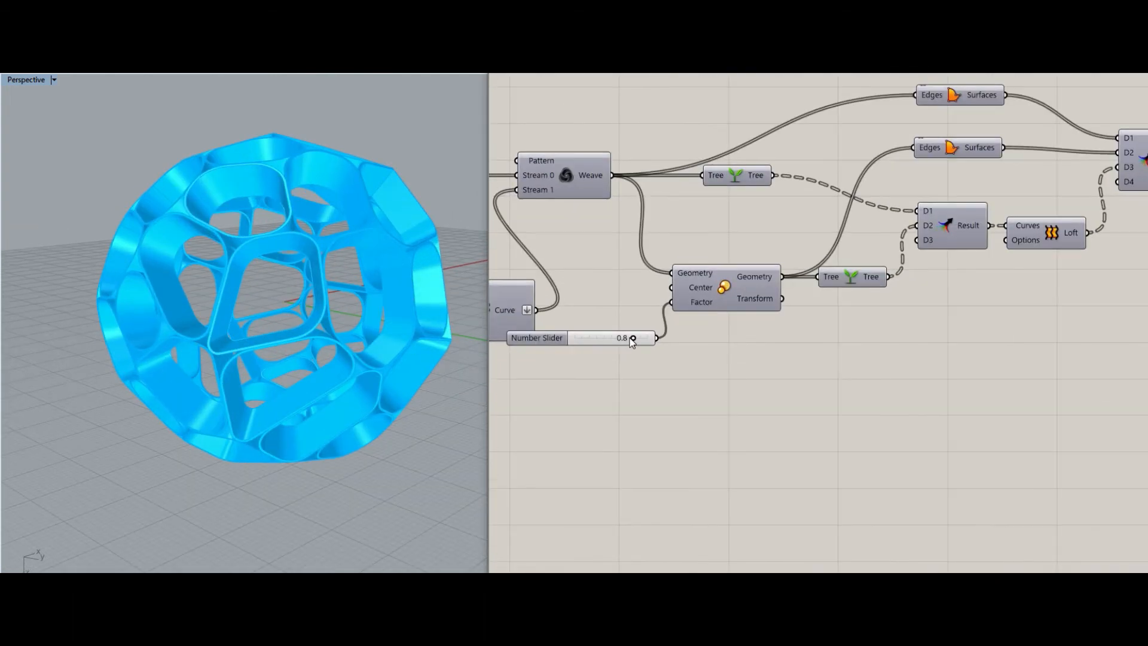
click(637, 340)
drag(637, 340, 600, 342)
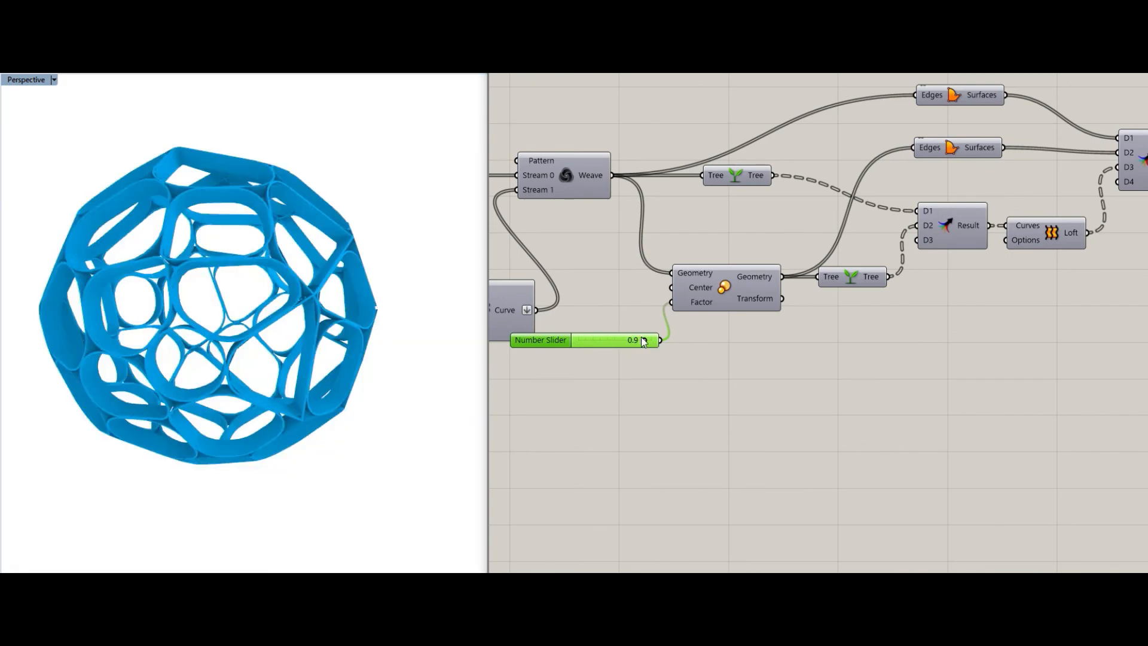
mouse_move(643, 341)
mouse_down()
mouse_move(612, 342)
mouse_move(648, 343)
mouse_up()
right_drag(250, 328, 274, 341)
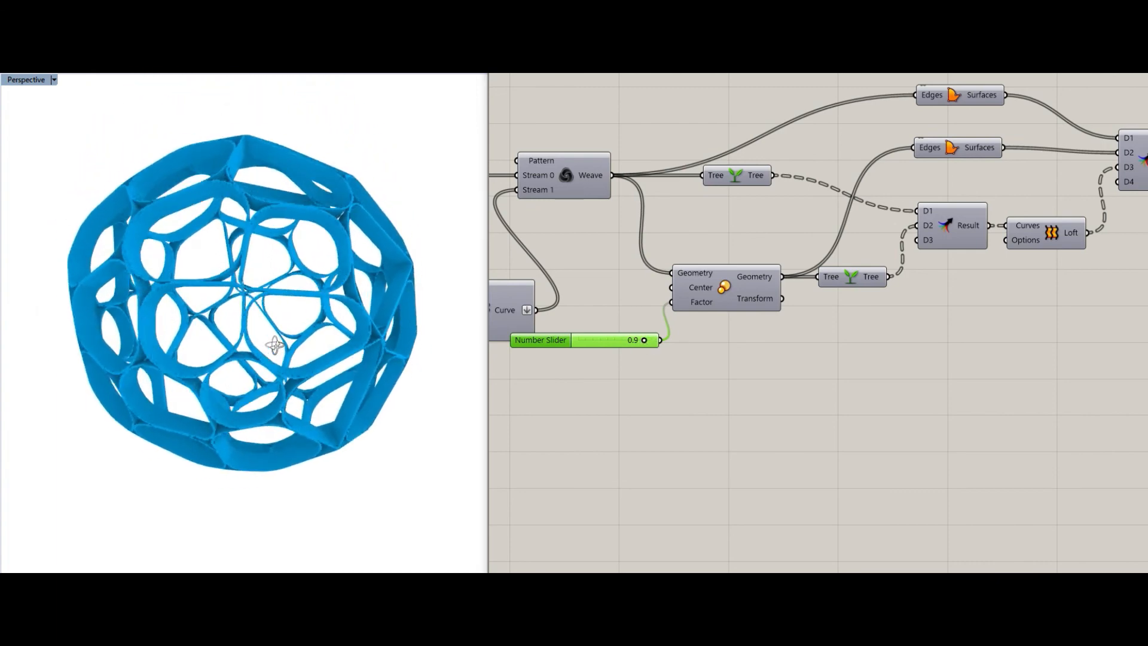
Adjust the Fillet component's Radius slider, trying 9 and settling on 10.
scroll(943, 281, down, 4)
right_drag(540, 288, 712, 297)
scroll(634, 308, up, 3)
right_drag(635, 308, 759, 297)
right_drag(623, 313, 788, 303)
scroll(832, 299, up, 2)
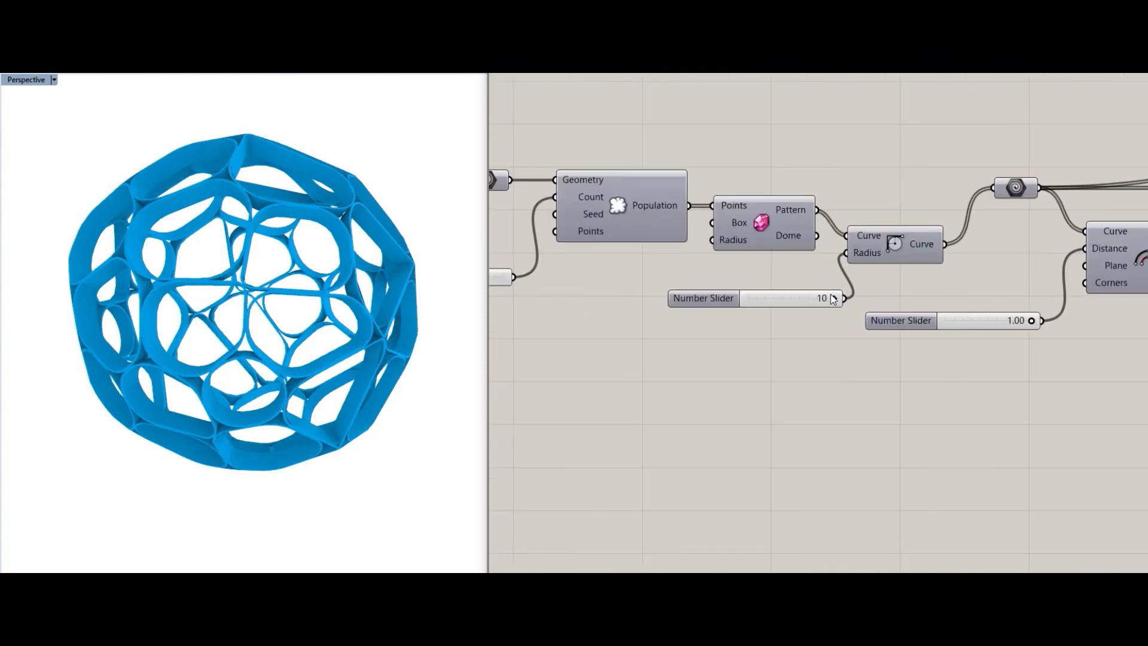
drag(820, 302, 832, 298)
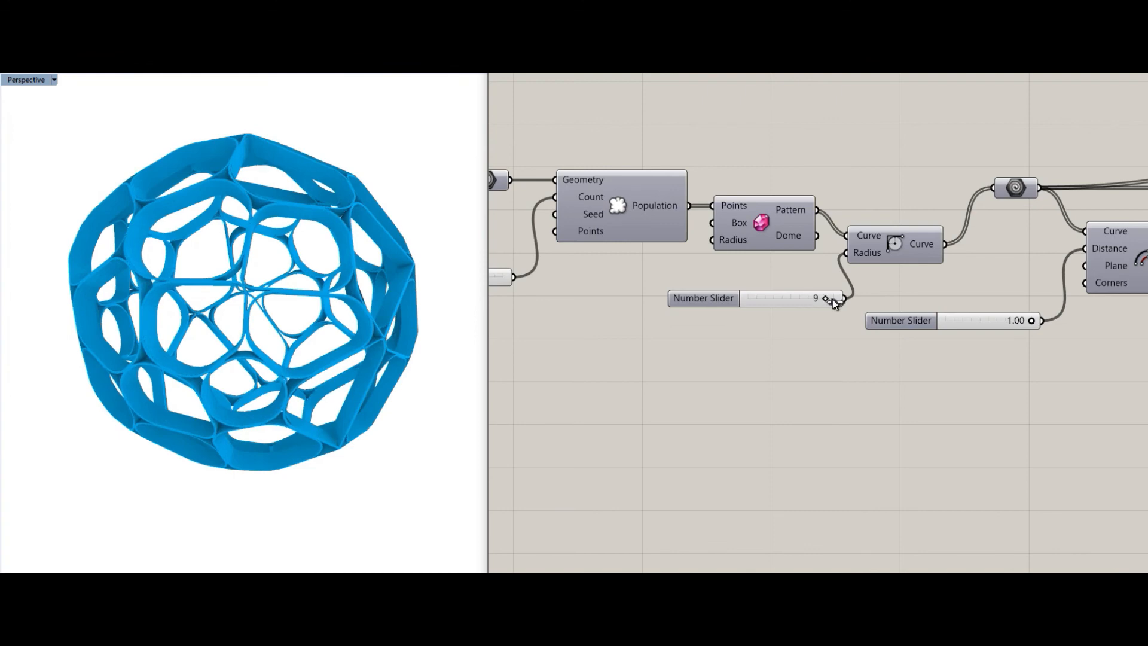
Lower the Count slider of the Populate Geometry component to 23 for fewer, larger cells.
right_drag(790, 320, 830, 312)
right_drag(636, 283, 743, 291)
right_drag(615, 277, 721, 291)
drag(713, 291, 688, 290)
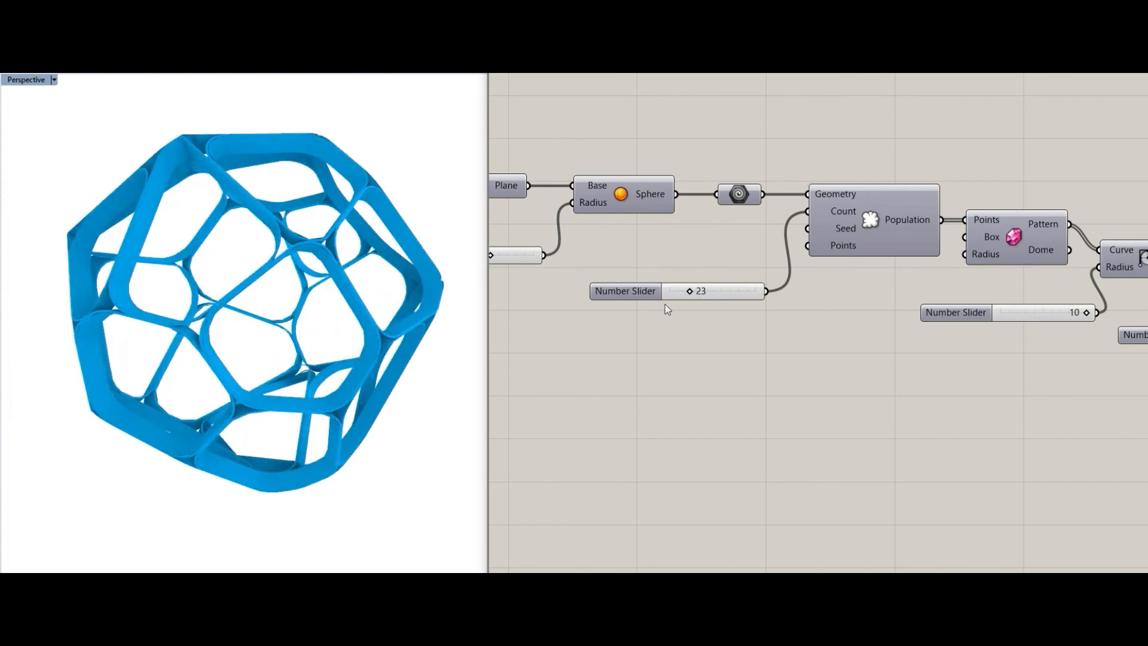
Reduce the Sphere's Radius slider to 39, then bring the whole definition into view.
right_drag(665, 305, 752, 326)
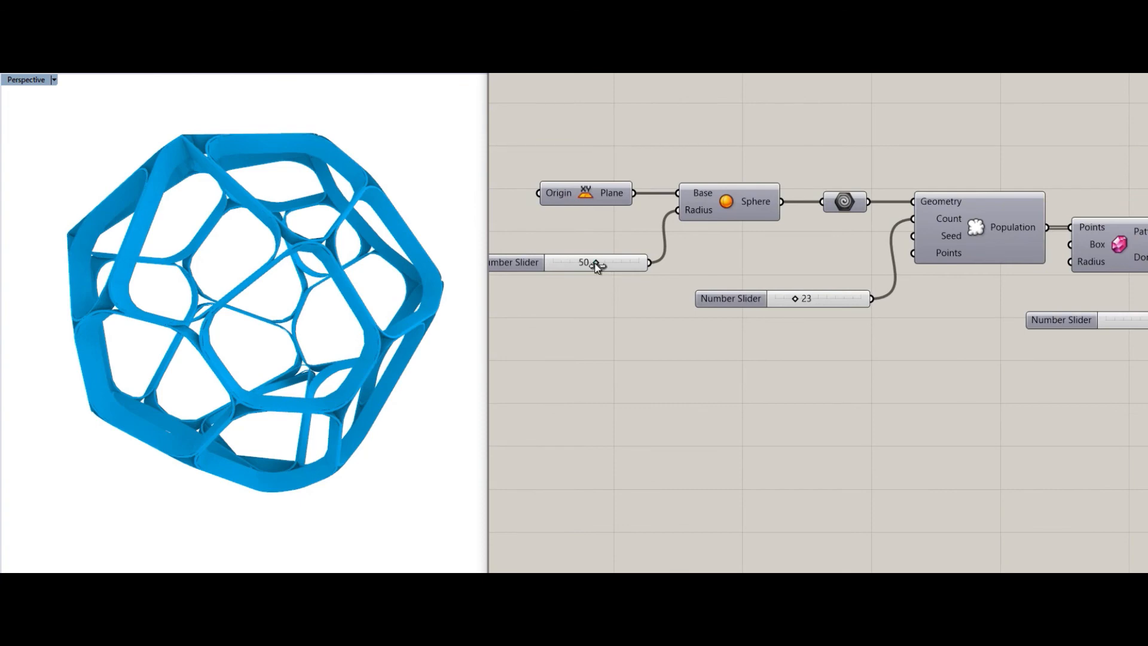
mouse_move(596, 263)
mouse_down()
mouse_move(579, 266)
mouse_move(615, 261)
mouse_move(586, 259)
mouse_up()
scroll(600, 264, down, 6)
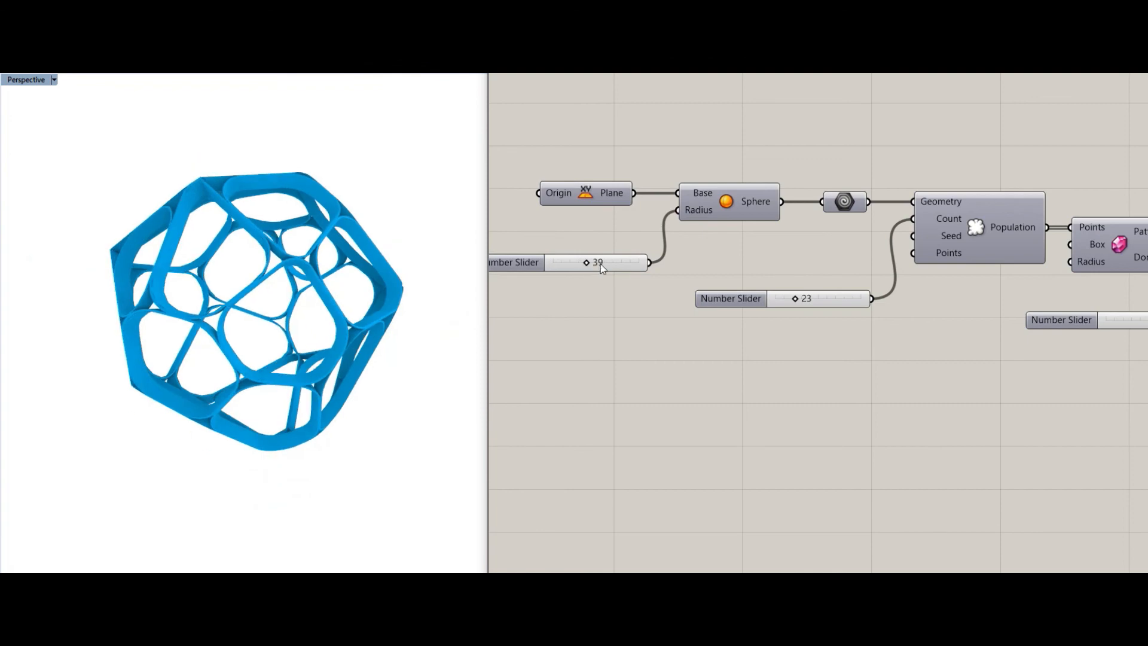
scroll(705, 319, down, 2)
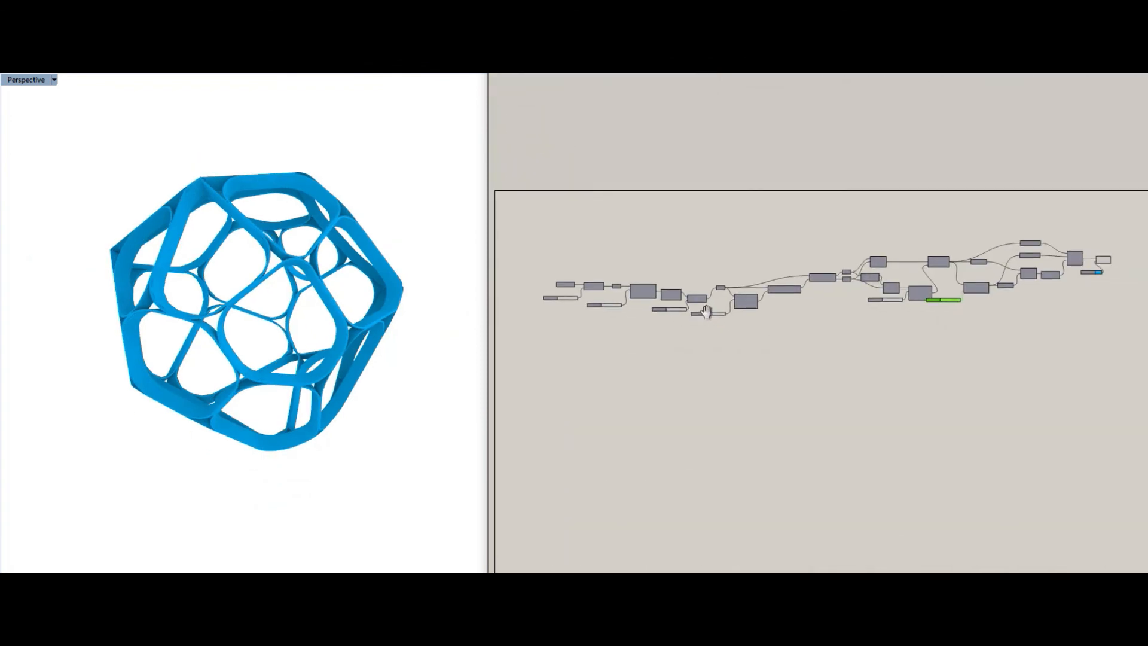
click(836, 318)
right_drag(870, 321, 855, 335)
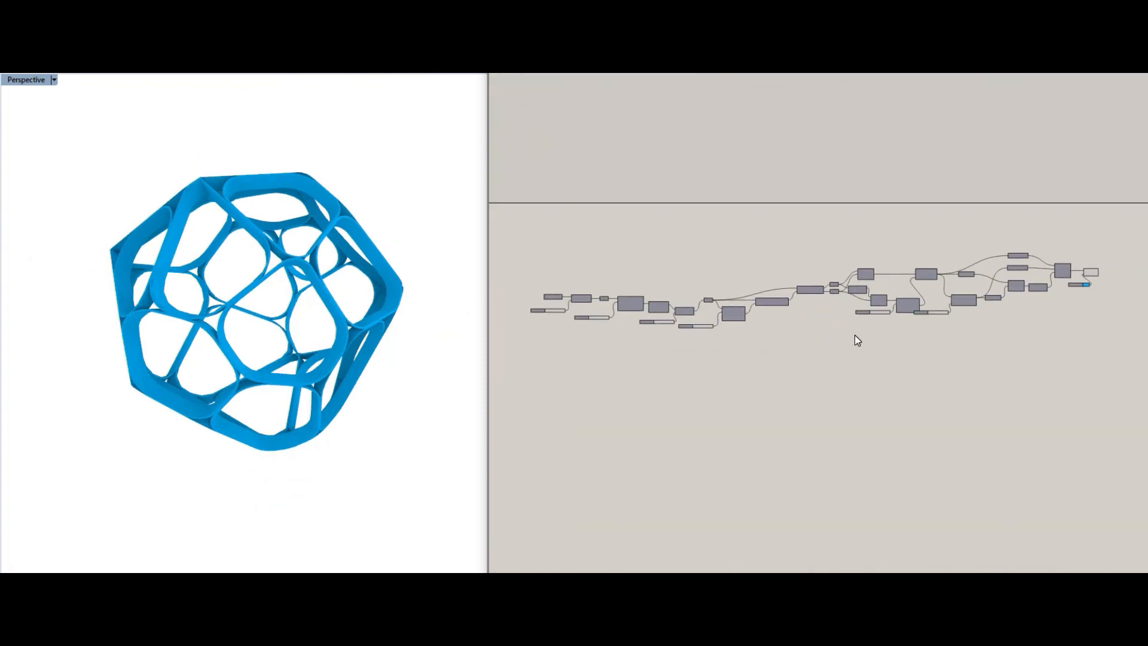